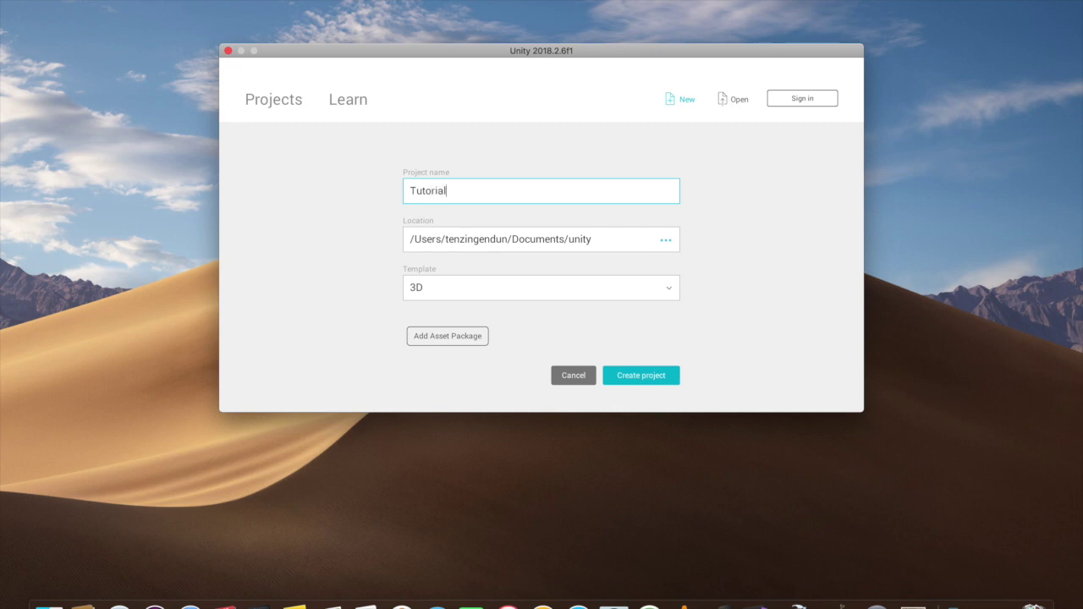
Include the Green Forest asset package and create the 3D project Tutorial.
{"action": "left_click", "coordinate": [450, 340]}
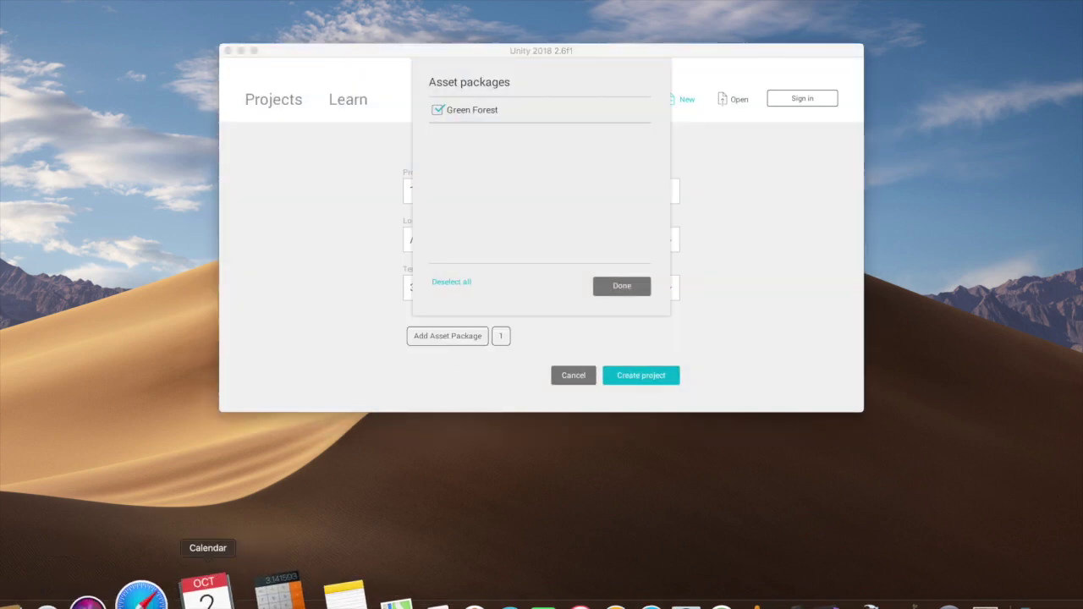
{"action": "left_click", "coordinate": [187, 592]}
{"action": "scroll", "coordinate": [445, 241], "scroll_direction": "up", "scroll_amount": 2}
{"action": "scroll", "coordinate": [445, 238], "scroll_direction": "down", "scroll_amount": 3}
{"action": "key", "text": "ctrl+Down"}
{"action": "left_click", "coordinate": [590, 332]}
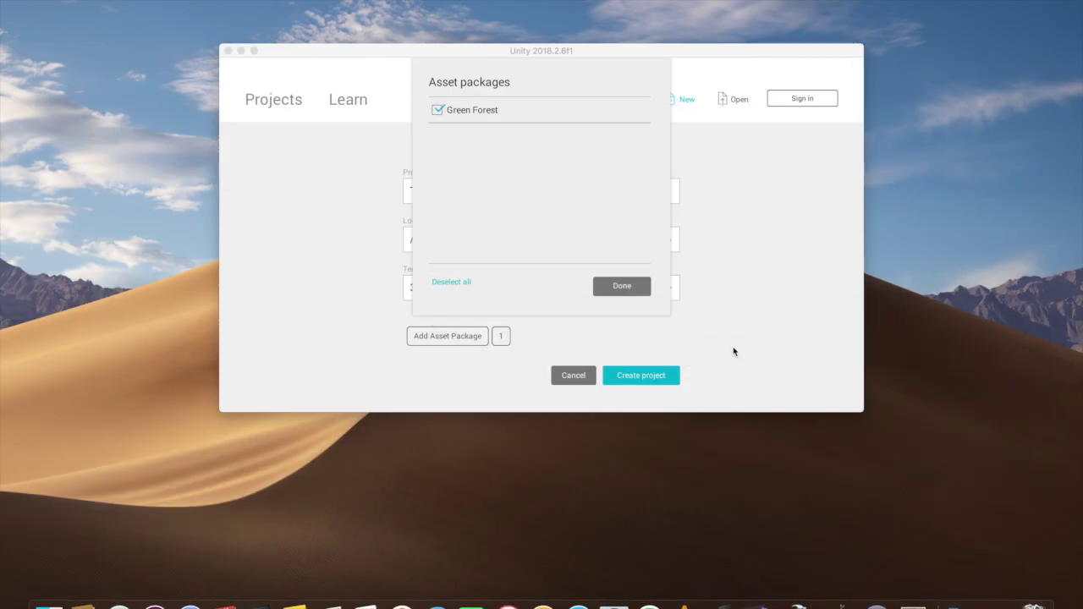
{"action": "left_click", "coordinate": [630, 289]}
{"action": "left_click", "coordinate": [642, 378]}
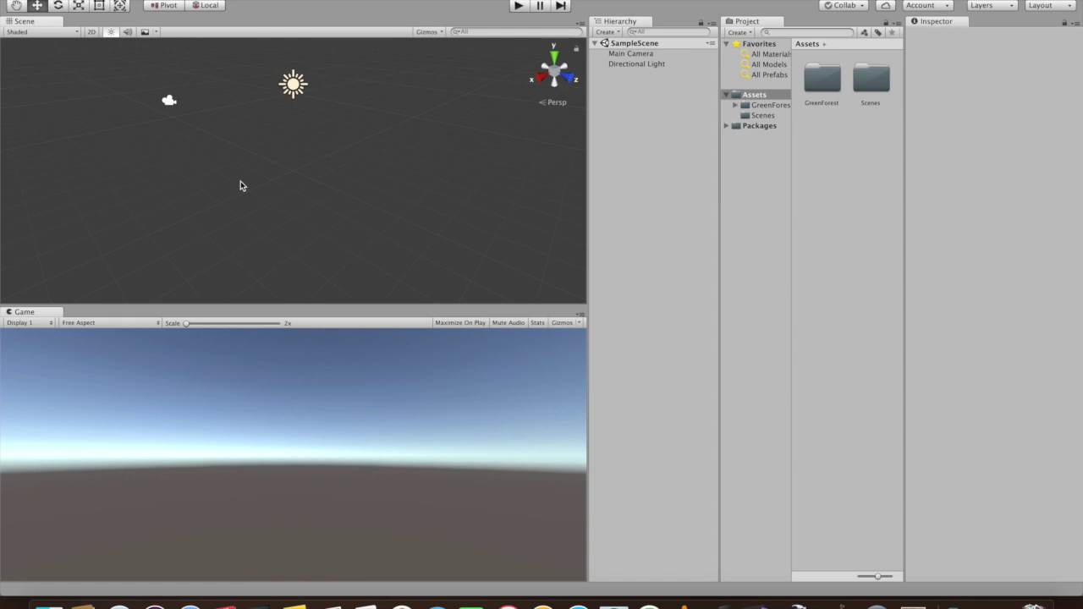
Add a 3D Terrain object to the sample scene.
{"action": "left_click", "coordinate": [183, 0]}
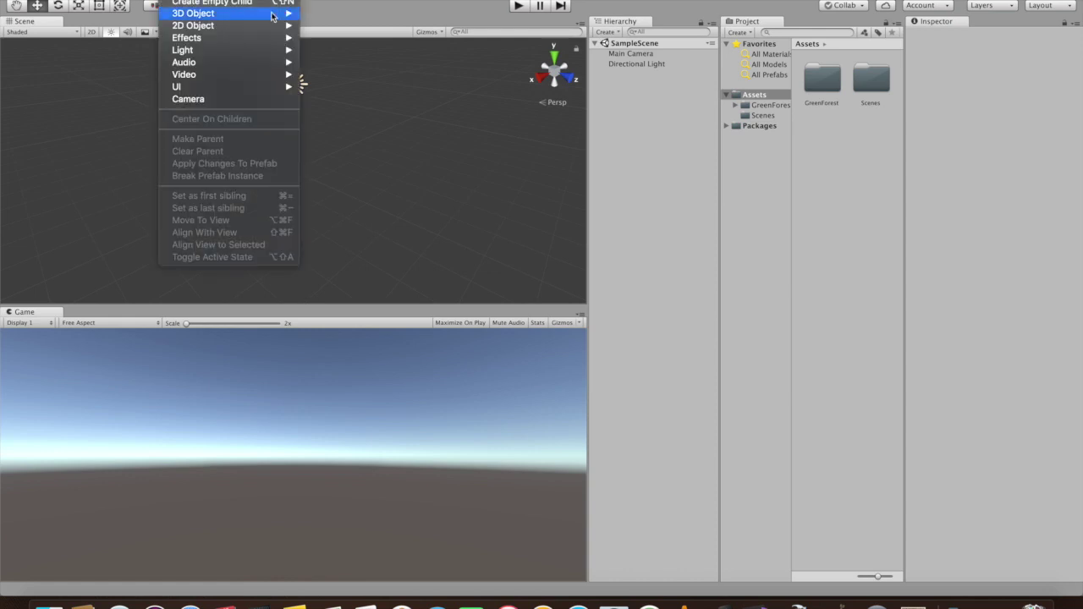
{"action": "mouse_move", "coordinate": [232, 18]}
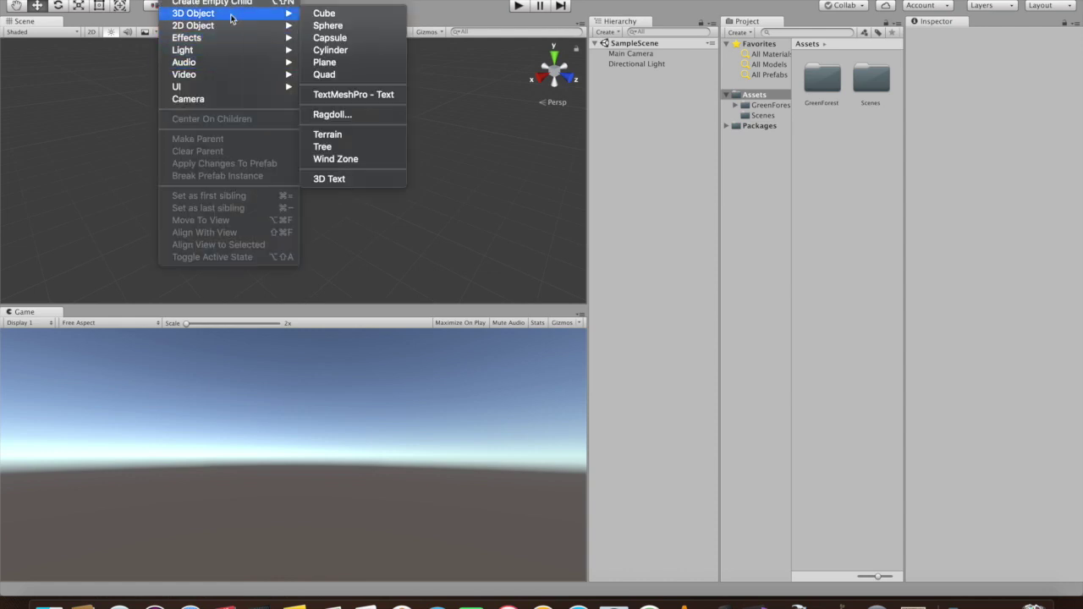
{"action": "left_click", "coordinate": [345, 139]}
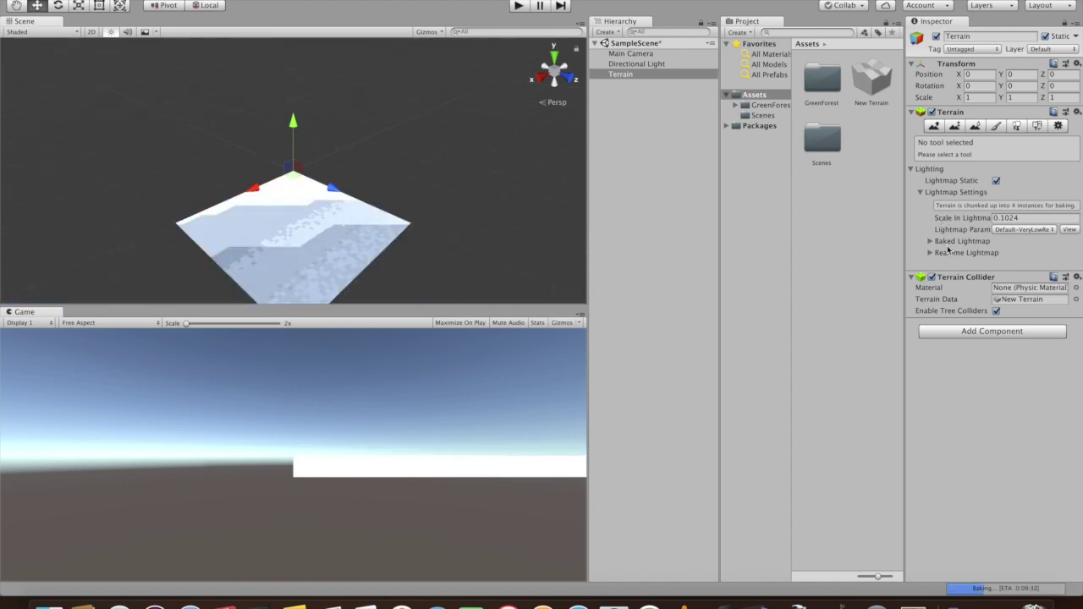
Set the terrain's width and length to 300 in its resolution settings.
{"action": "left_click", "coordinate": [1059, 126]}
{"action": "scroll", "coordinate": [994, 307], "scroll_direction": "down", "scroll_amount": 8}
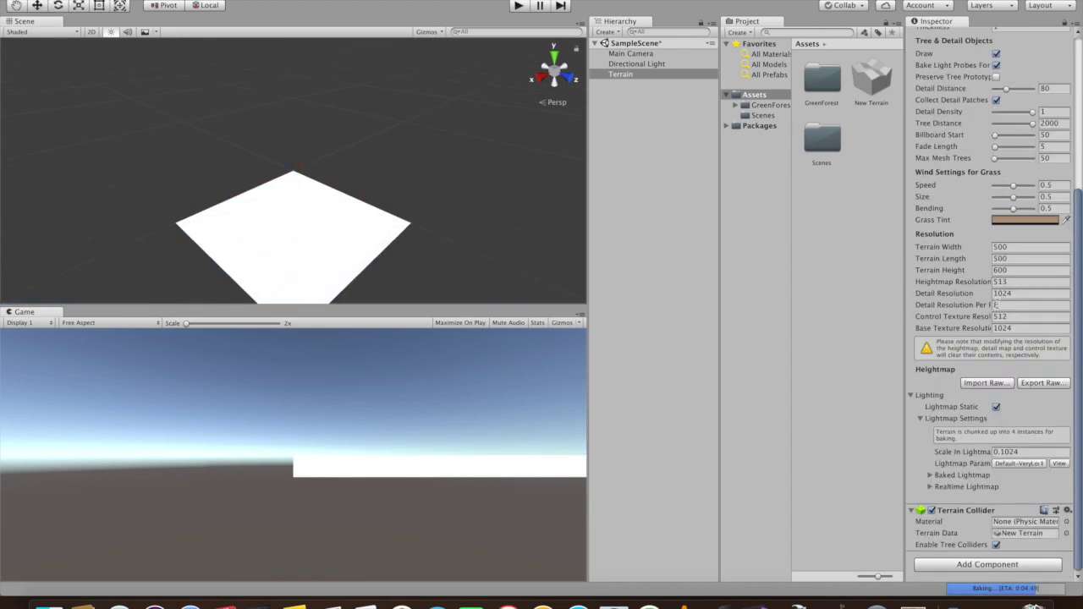
{"action": "type", "text": "300"}
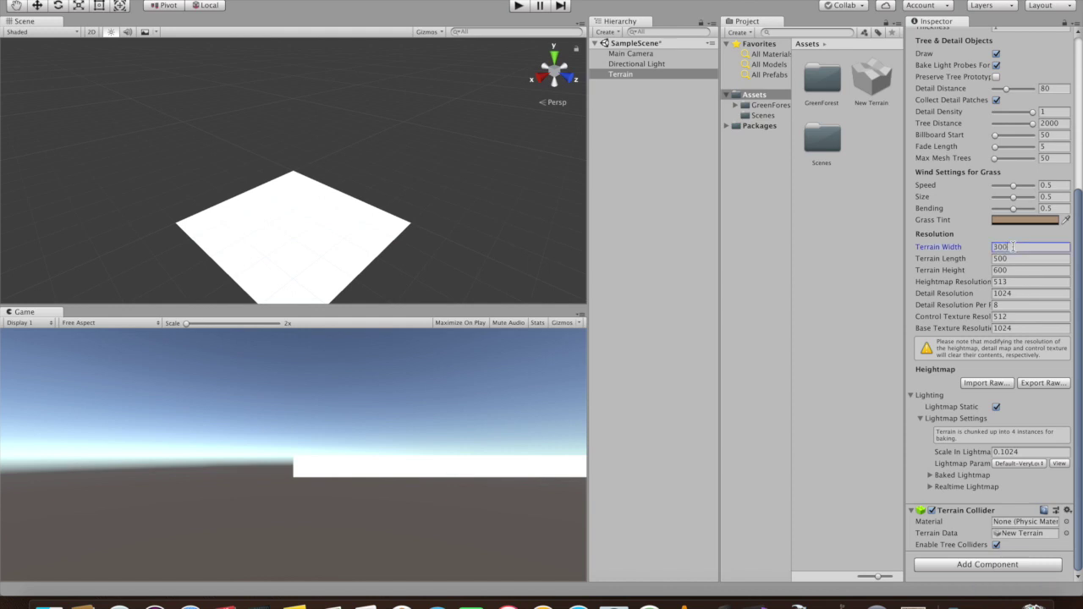
{"action": "left_click", "coordinate": [1011, 259]}
{"action": "type", "text": "300"}
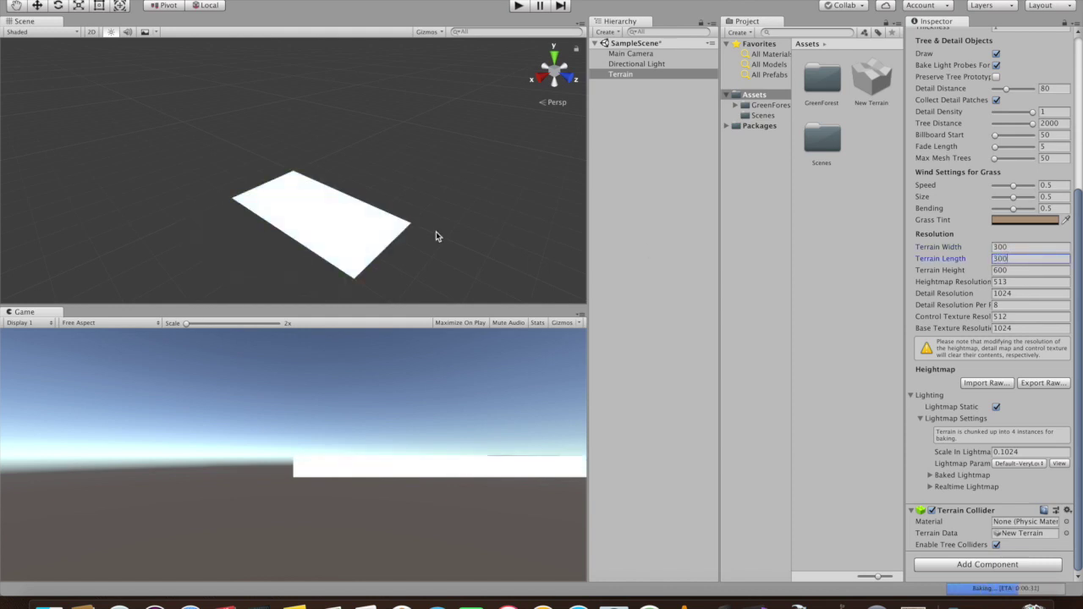
{"action": "key", "text": "Tab"}
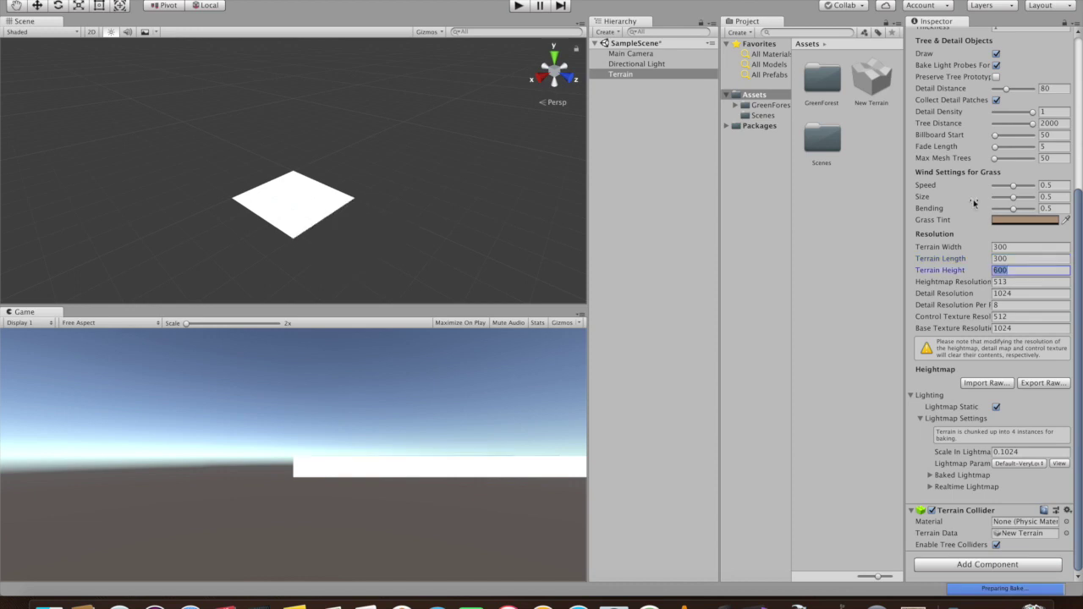
{"action": "scroll", "coordinate": [1015, 271], "scroll_direction": "up", "scroll_amount": 8}
Set up the Raise/Lower Terrain tool with the second soft round brush, brush size 89 and opacity 85.
{"action": "left_click", "coordinate": [424, 202]}
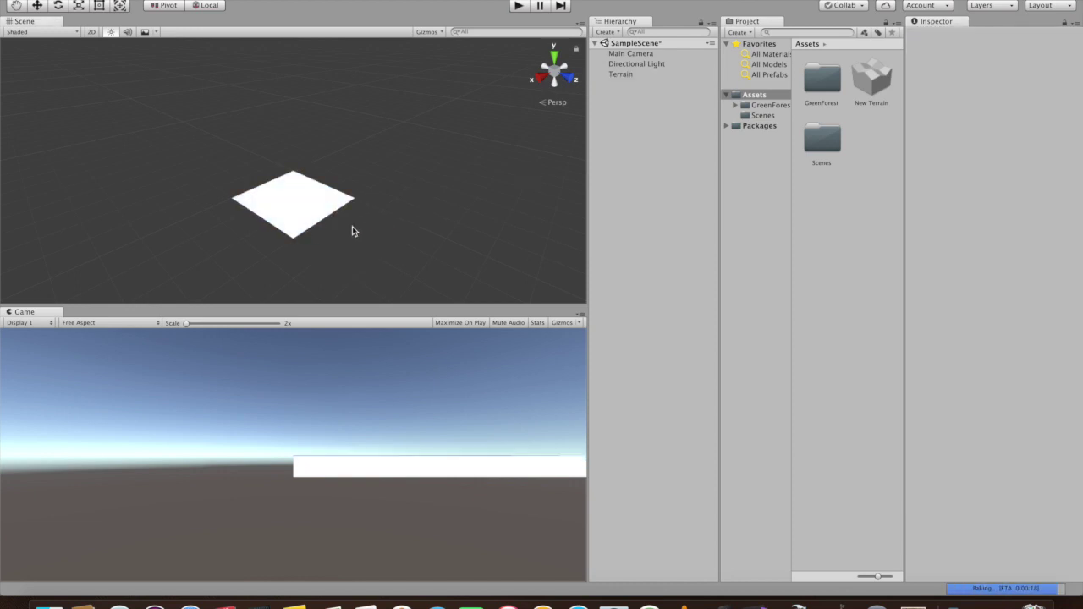
{"action": "scroll", "coordinate": [352, 226], "scroll_direction": "up", "scroll_amount": 5}
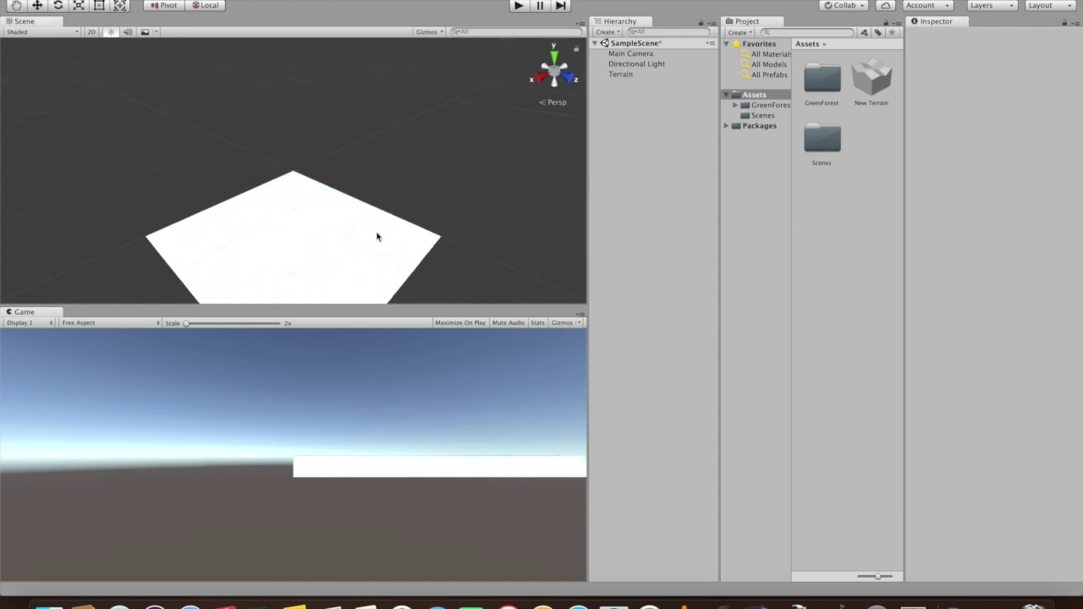
{"action": "left_click_drag", "start_coordinate": [376, 233], "coordinate": [365, 258]}
{"action": "left_click_drag", "start_coordinate": [348, 199], "coordinate": [358, 167]}
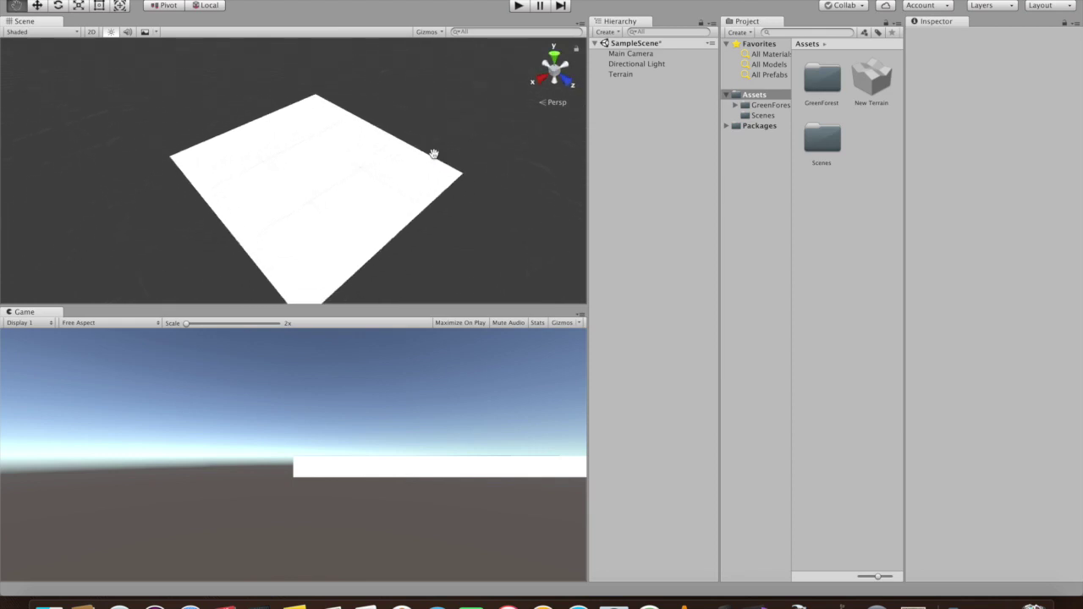
{"action": "left_click", "coordinate": [629, 75]}
{"action": "left_click", "coordinate": [934, 126]}
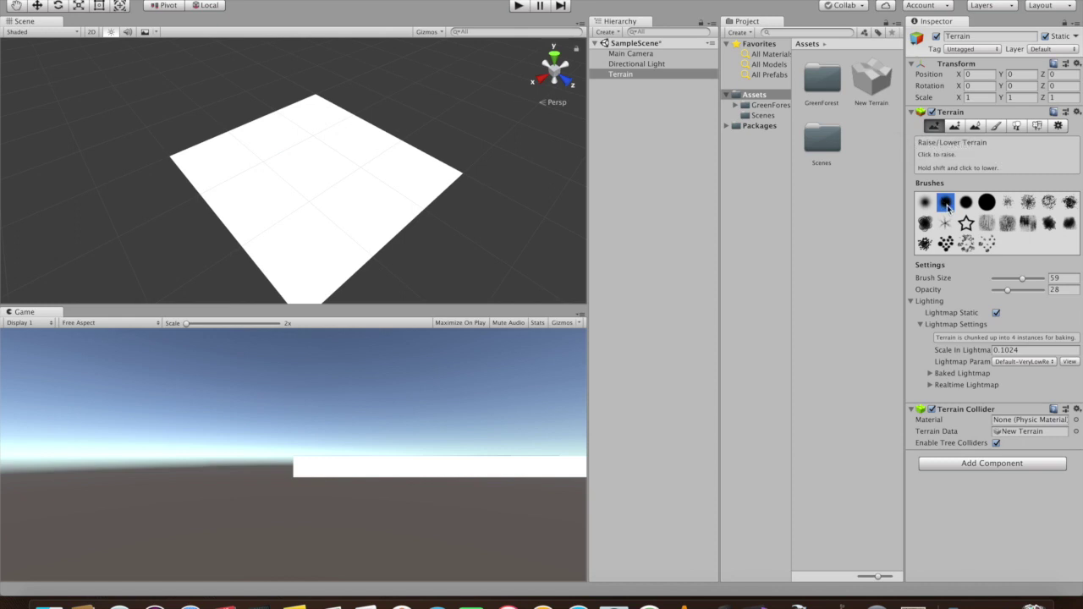
{"action": "left_click_drag", "start_coordinate": [1008, 289], "coordinate": [1025, 288]}
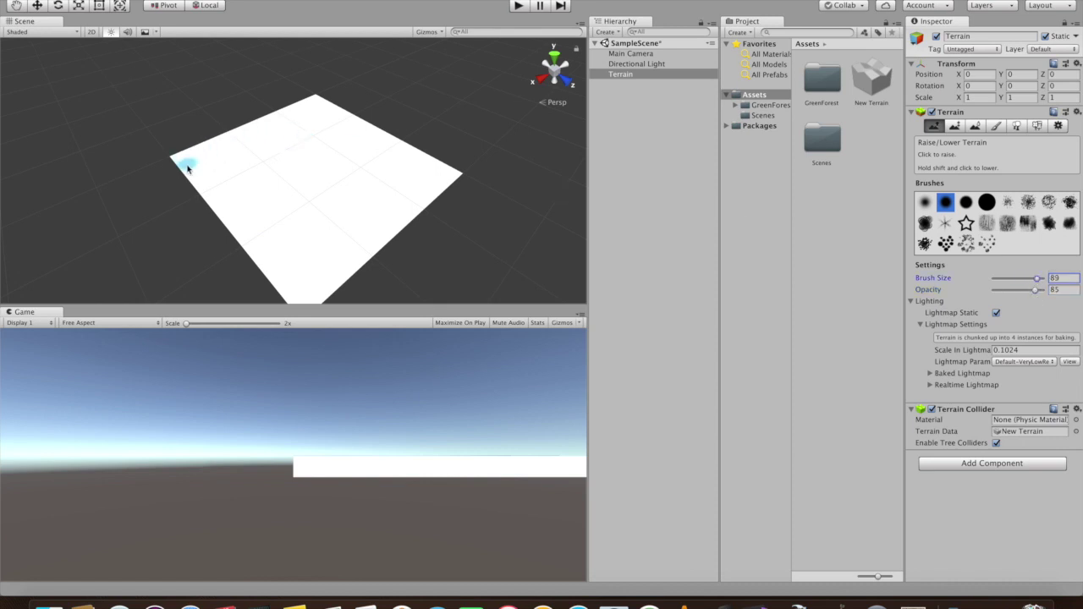
Raise a chain of hills along the terrain's far edge and down its right side.
{"action": "left_click_drag", "start_coordinate": [238, 177], "coordinate": [157, 180], "text": "alt"}
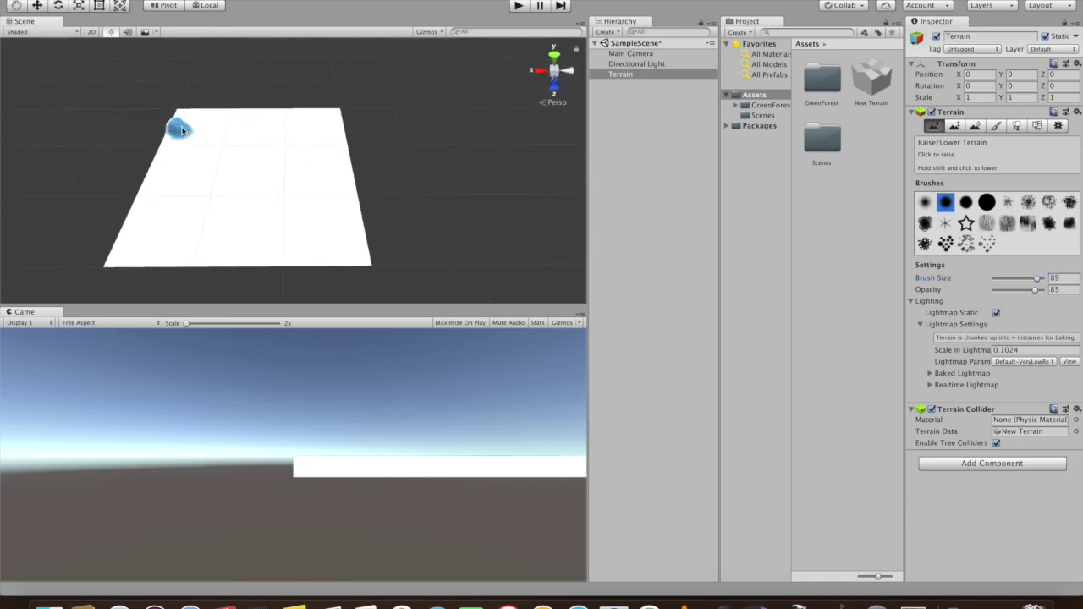
{"action": "mouse_move", "coordinate": [294, 124]}
{"action": "left_mouse_down"}
{"action": "mouse_move", "coordinate": [355, 164]}
{"action": "mouse_move", "coordinate": [313, 133]}
{"action": "mouse_move", "coordinate": [229, 116]}
{"action": "mouse_move", "coordinate": [174, 125]}
{"action": "left_mouse_up"}
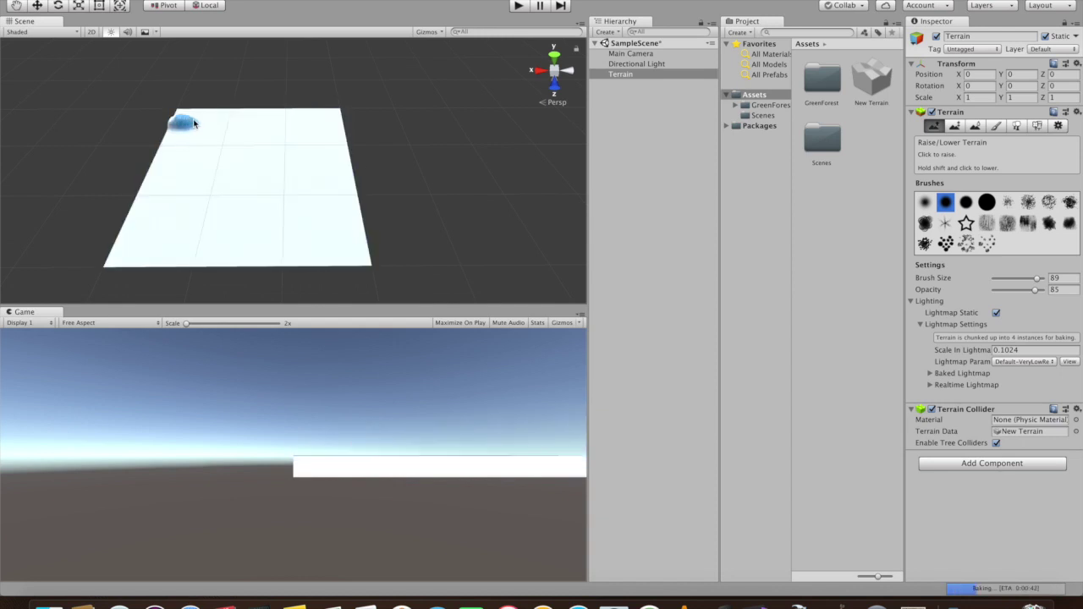
{"action": "mouse_move", "coordinate": [312, 128]}
{"action": "left_mouse_down"}
{"action": "mouse_move", "coordinate": [340, 121]}
{"action": "mouse_move", "coordinate": [341, 152]}
{"action": "mouse_move", "coordinate": [302, 169]}
{"action": "mouse_move", "coordinate": [295, 235]}
{"action": "mouse_move", "coordinate": [349, 263]}
{"action": "left_mouse_up"}
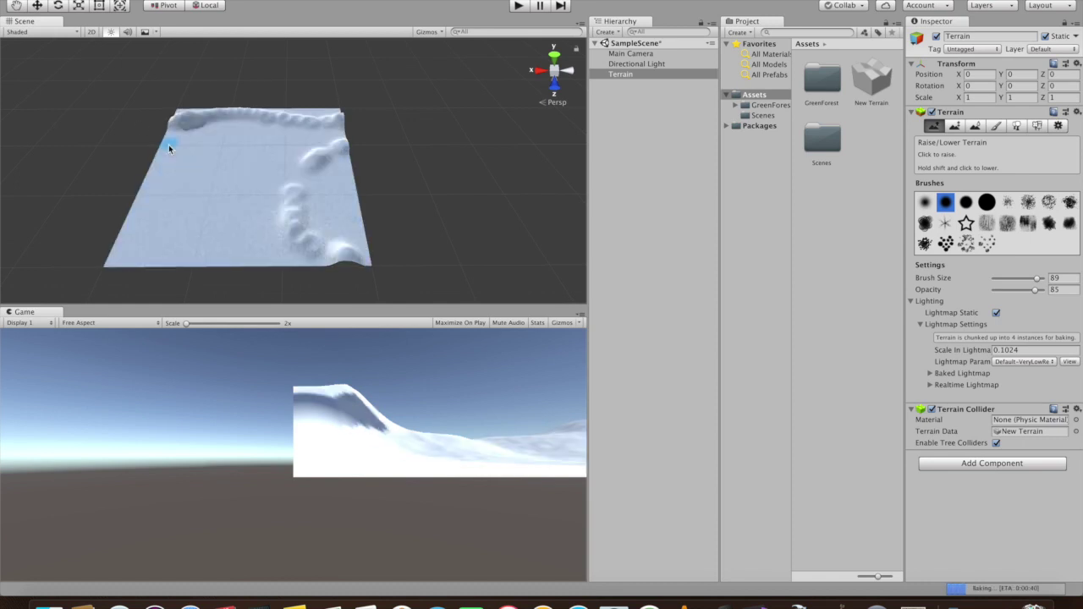
Try to raise a ridge along the terrain's left edge with brush opacity 85.
{"action": "left_click_drag", "start_coordinate": [129, 215], "coordinate": [108, 261]}
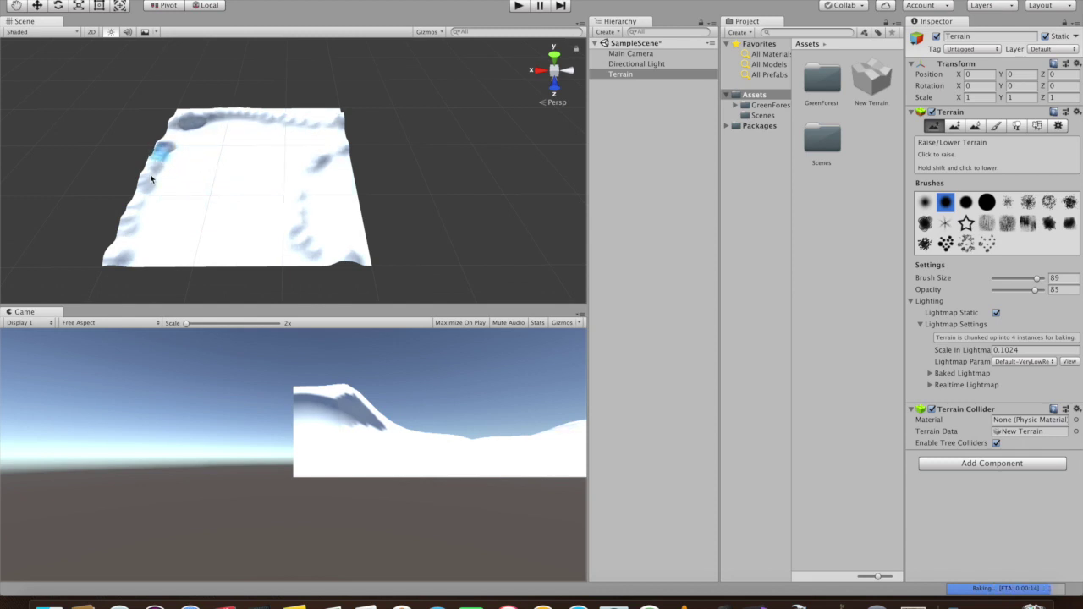
{"action": "left_click_drag", "start_coordinate": [150, 177], "coordinate": [130, 227]}
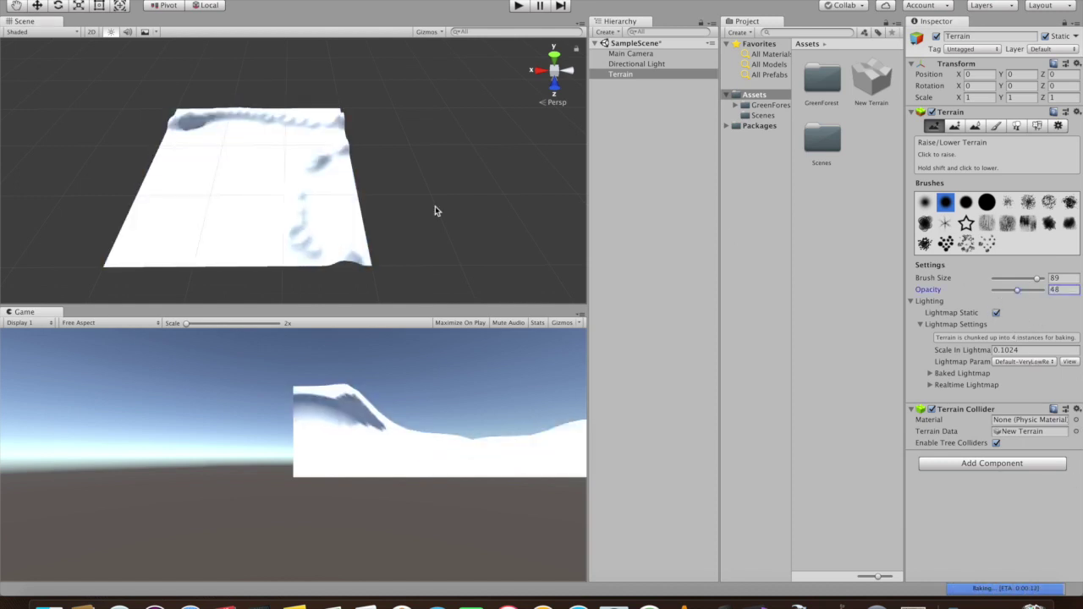
With brush opacity 48, raise low ridges along the terrain's left and front edges and build up the right-side hills.
{"action": "mouse_move", "coordinate": [162, 153]}
{"action": "left_mouse_down"}
{"action": "mouse_move", "coordinate": [116, 249]}
{"action": "mouse_move", "coordinate": [305, 266]}
{"action": "left_mouse_up"}
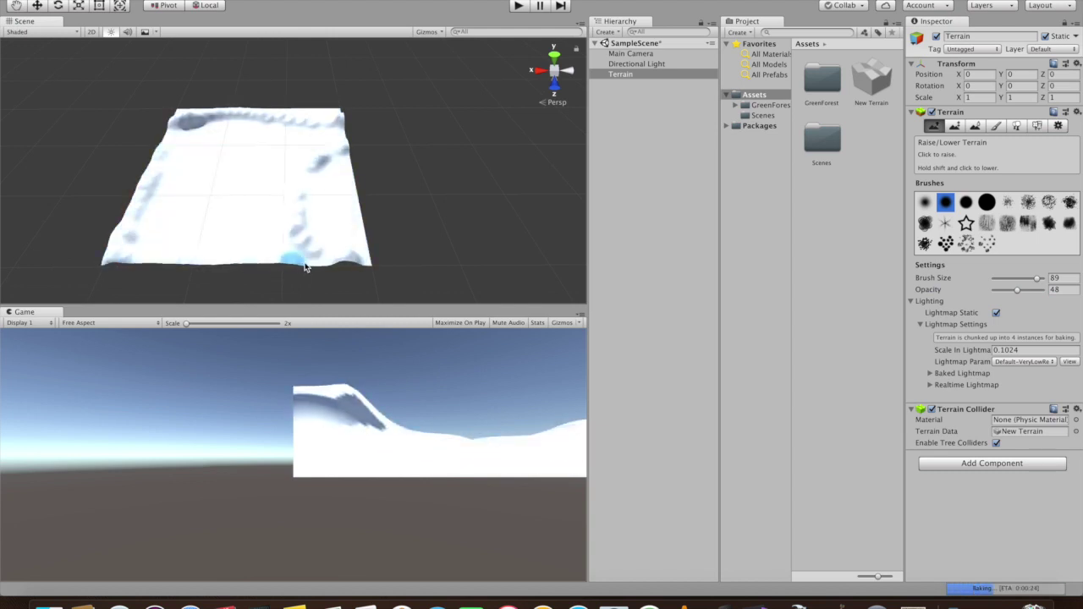
{"action": "mouse_move", "coordinate": [423, 230]}
{"action": "left_mouse_down", "text": "alt"}
{"action": "mouse_move", "coordinate": [419, 265]}
{"action": "mouse_move", "coordinate": [416, 253]}
{"action": "left_mouse_up", "text": "alt"}
{"action": "mouse_move", "coordinate": [343, 154]}
{"action": "left_mouse_down"}
{"action": "mouse_move", "coordinate": [350, 165]}
{"action": "mouse_move", "coordinate": [314, 206]}
{"action": "mouse_move", "coordinate": [351, 264]}
{"action": "left_mouse_up"}
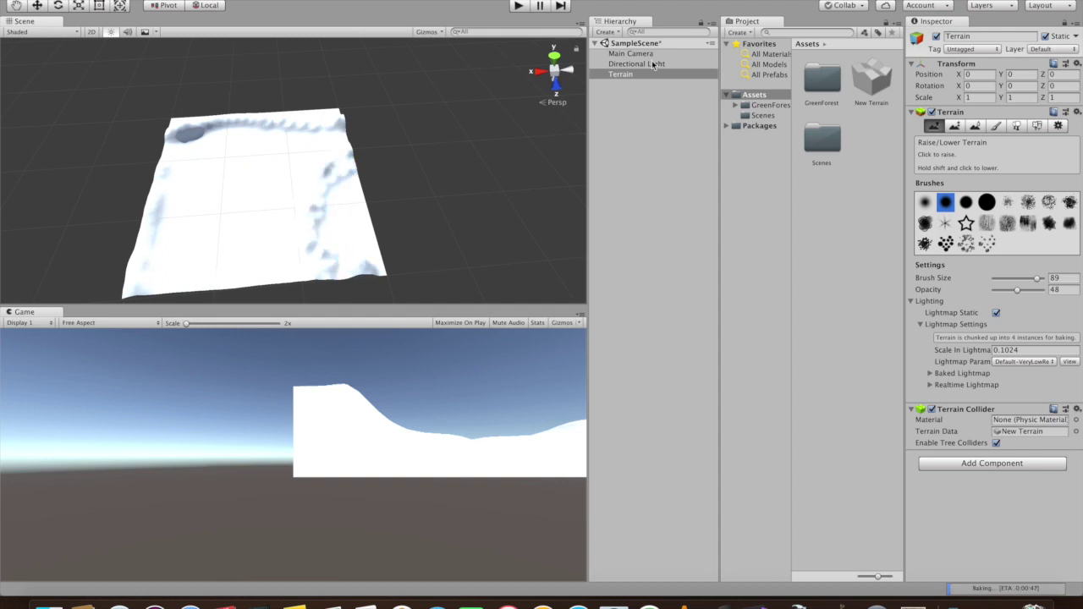
Rotate the Directional Light to about X 29.6, Y -59.6, Z -22.7 so it lights the terrain from a higher angle.
{"action": "left_click", "coordinate": [647, 64]}
{"action": "key", "text": "e"}
{"action": "mouse_move", "coordinate": [363, 104]}
{"action": "left_mouse_down"}
{"action": "mouse_move", "coordinate": [334, 61]}
{"action": "mouse_move", "coordinate": [399, 90]}
{"action": "mouse_move", "coordinate": [364, 100]}
{"action": "mouse_move", "coordinate": [388, 140]}
{"action": "mouse_move", "coordinate": [394, 61]}
{"action": "mouse_move", "coordinate": [404, 102]}
{"action": "left_mouse_up"}
{"action": "mouse_move", "coordinate": [416, 152]}
{"action": "left_mouse_down", "text": "alt"}
{"action": "mouse_move", "coordinate": [430, 124]}
{"action": "mouse_move", "coordinate": [458, 167]}
{"action": "left_mouse_up", "text": "alt"}
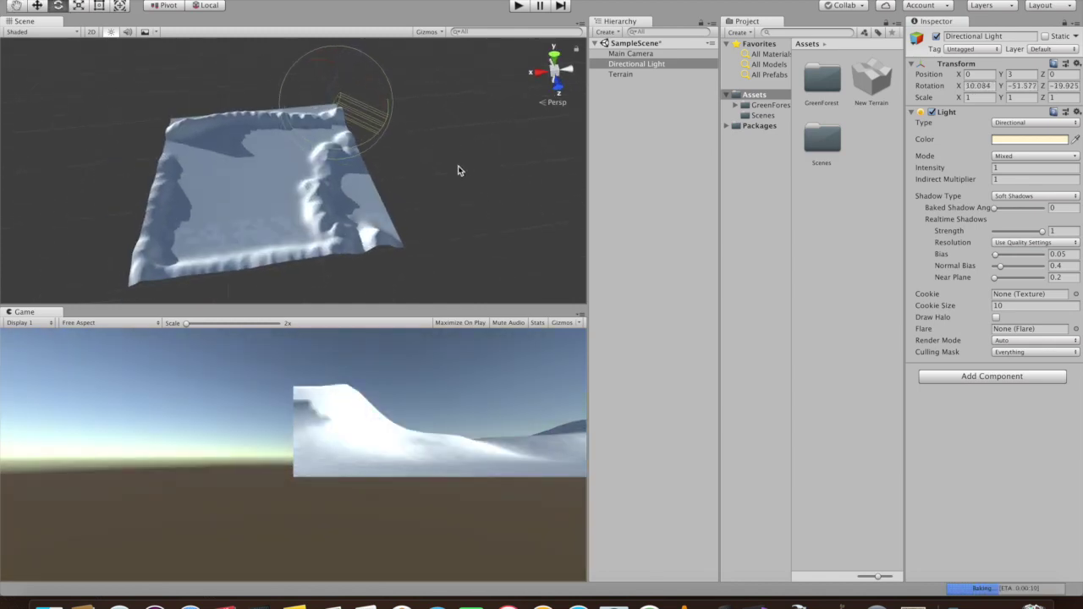
{"action": "left_click_drag", "start_coordinate": [379, 101], "coordinate": [402, 128]}
Raise a second row of low hills just inside the terrain's far edge.
{"action": "left_click", "coordinate": [621, 74]}
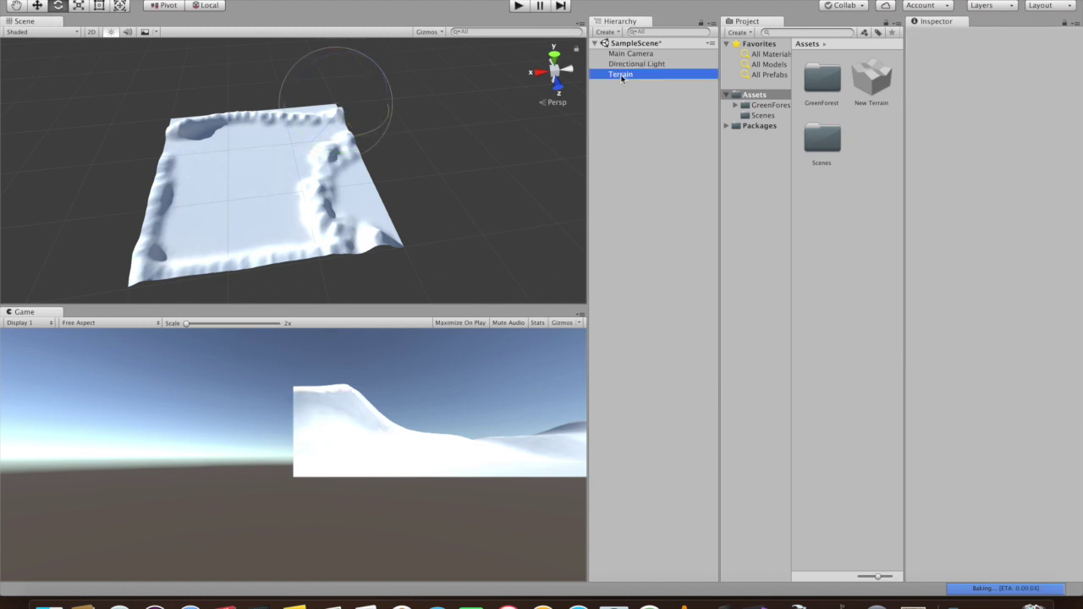
{"action": "left_click_drag", "start_coordinate": [276, 136], "coordinate": [323, 123]}
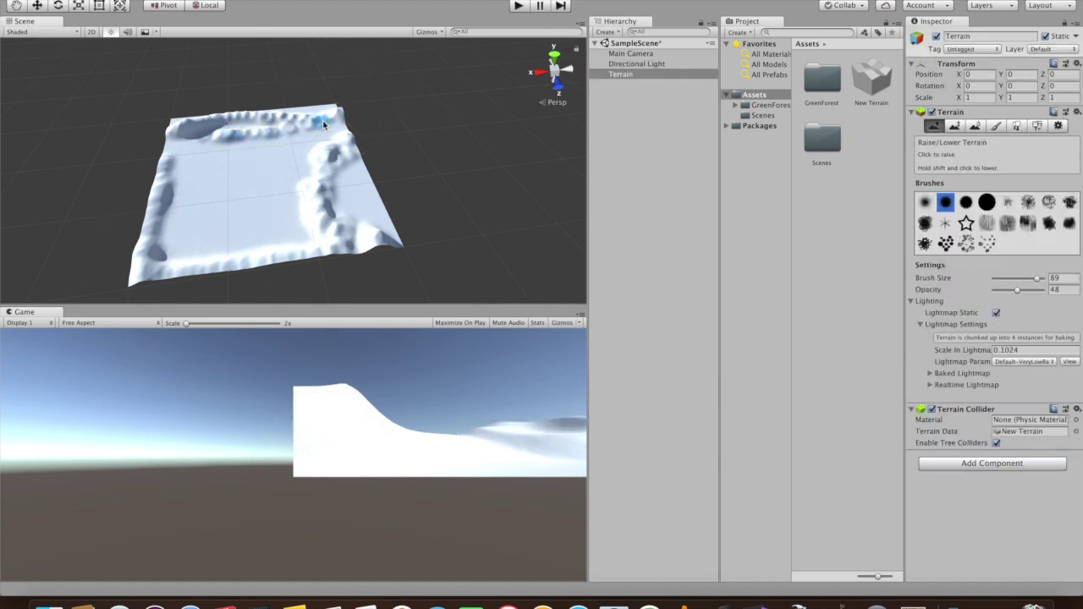
With brush size 100 and opacity 97, raise tall mountain peaks along the terrain's far edge and right side.
{"action": "left_click_drag", "start_coordinate": [1017, 290], "coordinate": [1041, 290]}
{"action": "left_click_drag", "start_coordinate": [190, 138], "coordinate": [242, 128]}
{"action": "mouse_move", "coordinate": [313, 159]}
{"action": "left_mouse_down", "text": "alt"}
{"action": "mouse_move", "coordinate": [284, 108]}
{"action": "mouse_move", "coordinate": [287, 124]}
{"action": "left_mouse_up", "text": "alt"}
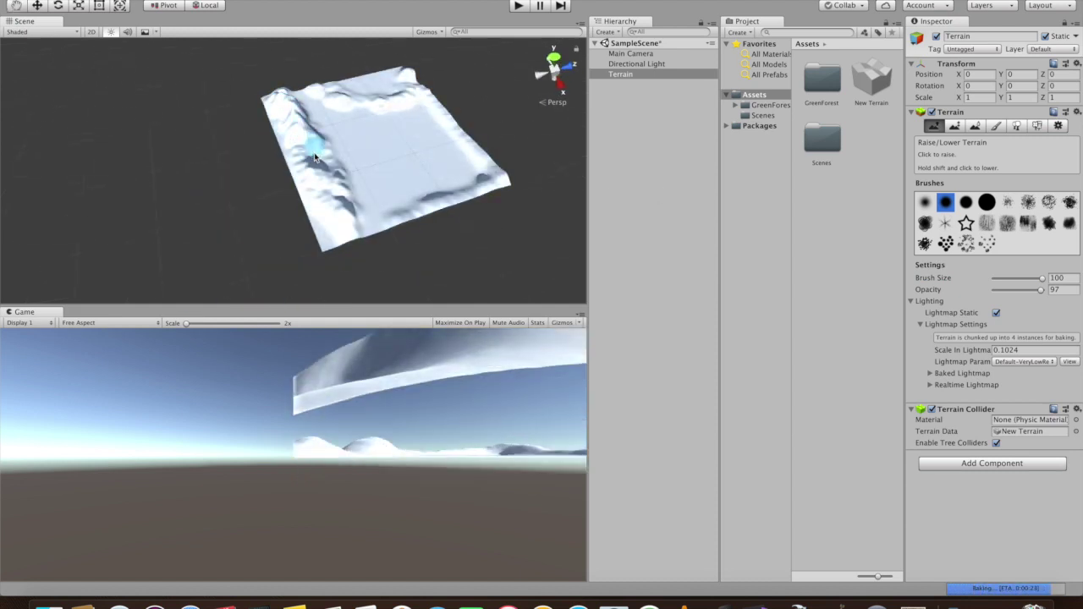
{"action": "mouse_move", "coordinate": [319, 161]}
{"action": "left_mouse_down"}
{"action": "mouse_move", "coordinate": [307, 148]}
{"action": "mouse_move", "coordinate": [331, 179]}
{"action": "mouse_move", "coordinate": [281, 105]}
{"action": "mouse_move", "coordinate": [333, 96]}
{"action": "left_mouse_up"}
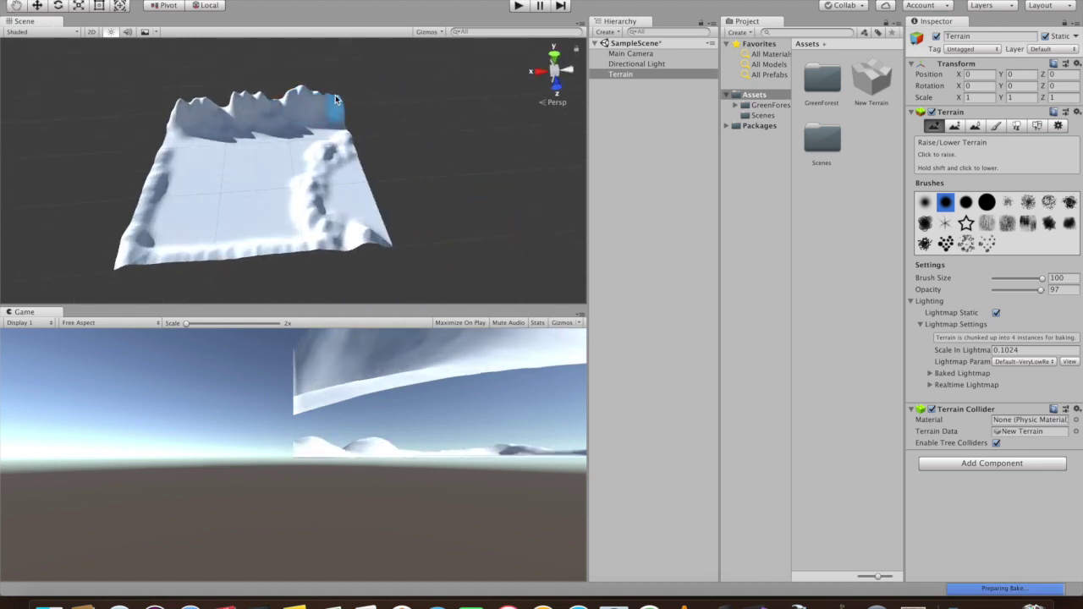
{"action": "mouse_move", "coordinate": [241, 101]}
{"action": "left_mouse_down"}
{"action": "mouse_move", "coordinate": [193, 97]}
{"action": "mouse_move", "coordinate": [478, 158]}
{"action": "mouse_move", "coordinate": [181, 97]}
{"action": "mouse_move", "coordinate": [173, 118]}
{"action": "mouse_move", "coordinate": [411, 194]}
{"action": "mouse_move", "coordinate": [375, 242]}
{"action": "mouse_move", "coordinate": [346, 158]}
{"action": "mouse_move", "coordinate": [329, 201]}
{"action": "mouse_move", "coordinate": [343, 218]}
{"action": "mouse_move", "coordinate": [366, 223]}
{"action": "mouse_move", "coordinate": [351, 153]}
{"action": "mouse_move", "coordinate": [375, 196]}
{"action": "mouse_move", "coordinate": [350, 211]}
{"action": "mouse_move", "coordinate": [382, 194]}
{"action": "mouse_move", "coordinate": [363, 177]}
{"action": "mouse_move", "coordinate": [366, 151]}
{"action": "mouse_move", "coordinate": [206, 217]}
{"action": "mouse_move", "coordinate": [247, 163]}
{"action": "left_mouse_up"}
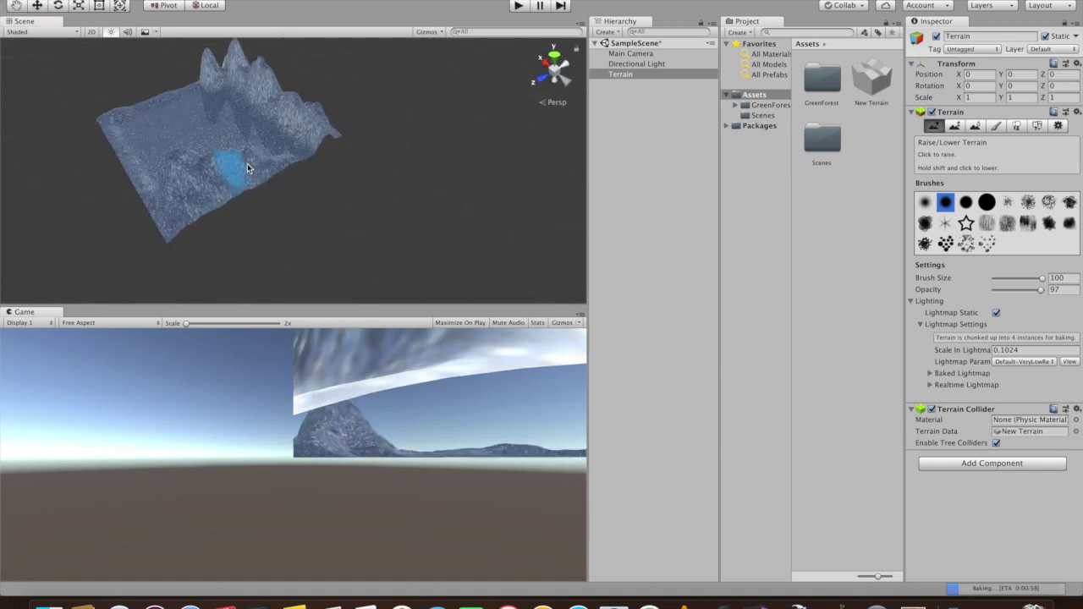
Rotate the Directional Light until the far peaks cast long shadows across the valley towards the front edge.
{"action": "left_click_drag", "start_coordinate": [207, 196], "coordinate": [439, 201], "text": "alt"}
{"action": "left_click", "coordinate": [636, 64]}
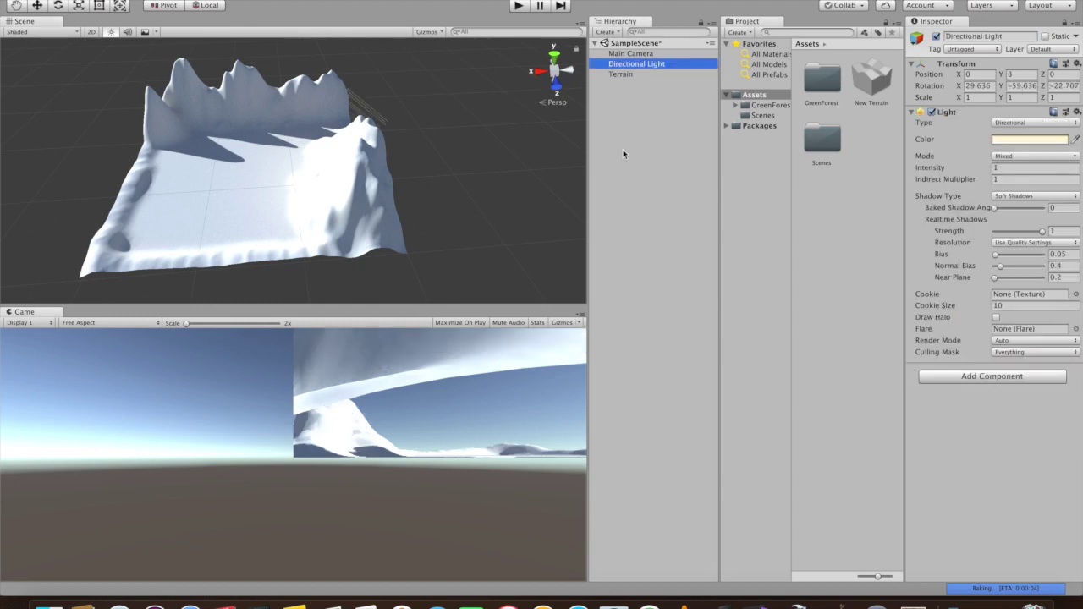
{"action": "key", "text": "e"}
{"action": "left_click_drag", "start_coordinate": [392, 87], "coordinate": [277, 58]}
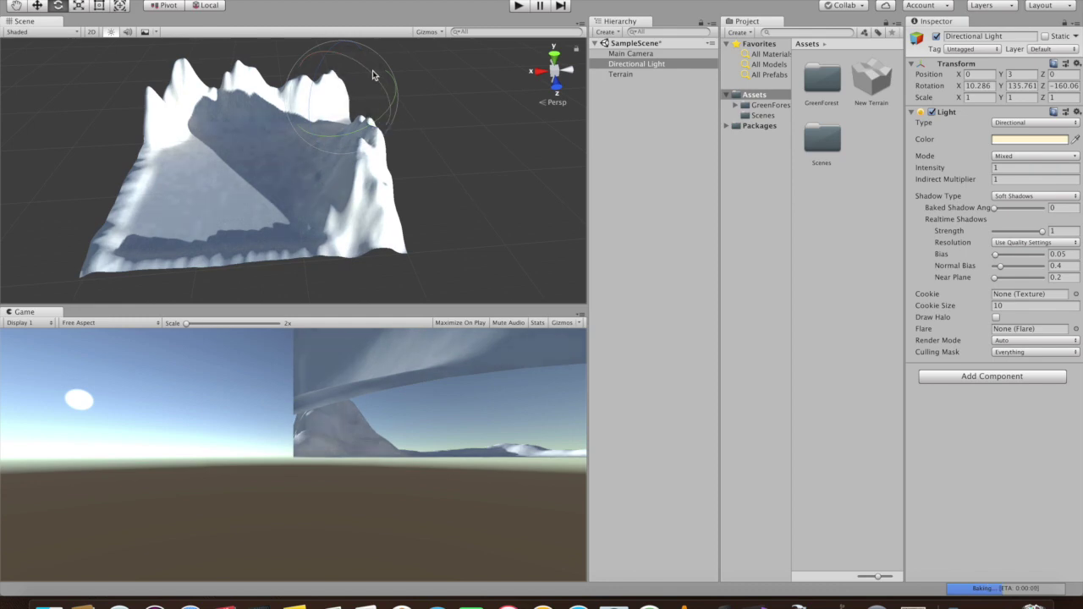
{"action": "left_click_drag", "start_coordinate": [372, 75], "coordinate": [330, 177]}
{"action": "left_click_drag", "start_coordinate": [315, 142], "coordinate": [404, 165]}
{"action": "left_click_drag", "start_coordinate": [396, 103], "coordinate": [469, 252]}
{"action": "key", "text": "q"}
Reactivate Raise/Lower Terrain on the terrain and set the brush size to 82 and opacity to 52.
{"action": "left_click", "coordinate": [620, 74]}
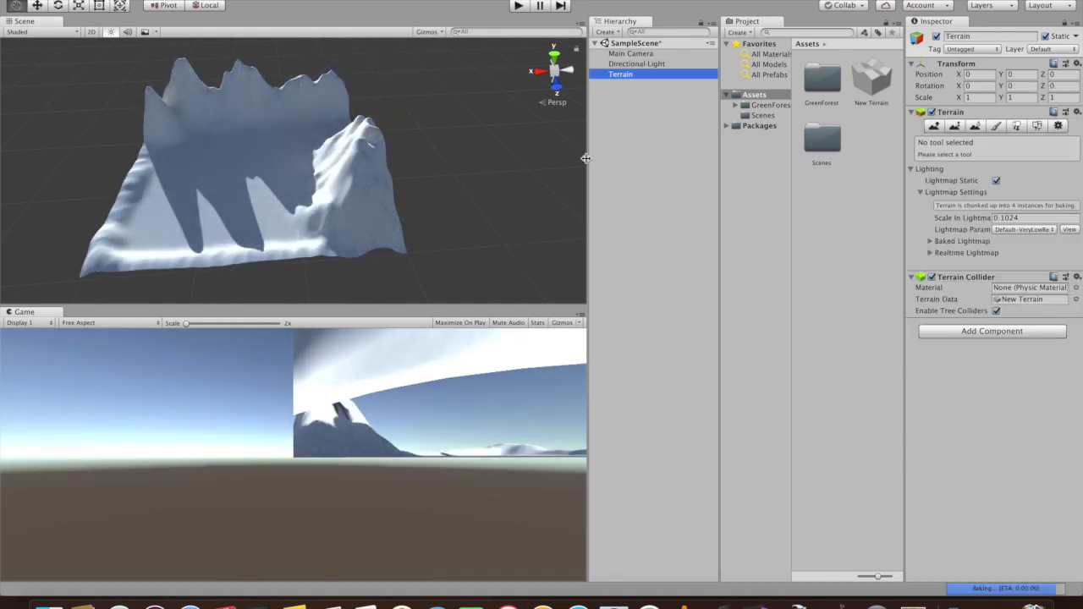
{"action": "left_click", "coordinate": [933, 125]}
{"action": "mouse_move", "coordinate": [338, 218]}
{"action": "left_mouse_down", "text": "alt"}
{"action": "mouse_move", "coordinate": [397, 229]}
{"action": "mouse_move", "coordinate": [141, 186]}
{"action": "left_mouse_up", "text": "alt"}
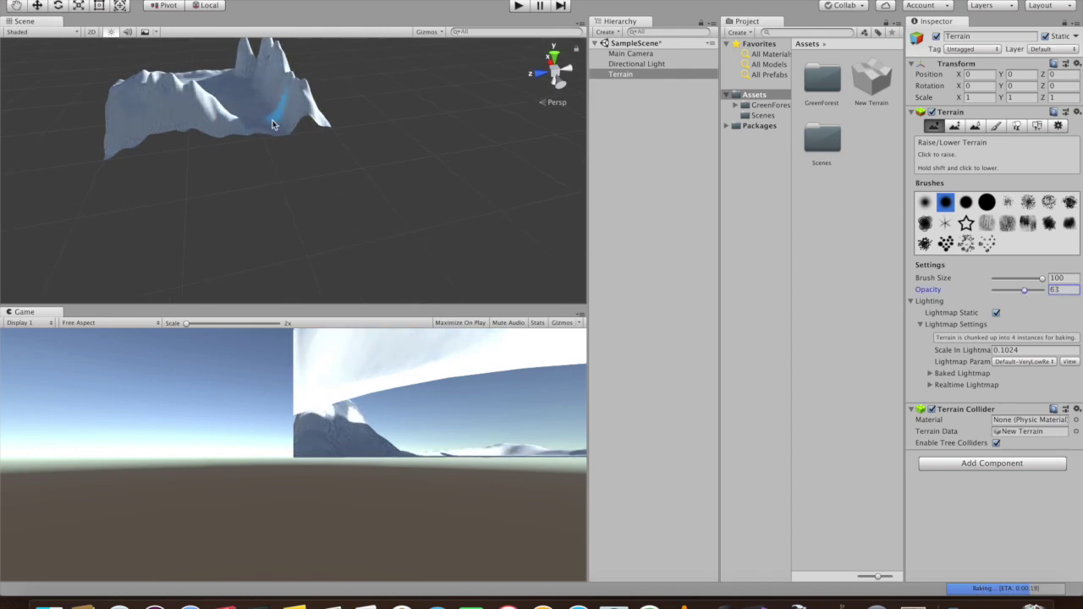
{"action": "scroll", "coordinate": [392, 198], "scroll_direction": "up", "scroll_amount": 5}
{"action": "key", "text": "q"}
{"action": "left_click_drag", "start_coordinate": [287, 110], "coordinate": [351, 213]}
{"action": "left_click", "coordinate": [933, 126]}
{"action": "left_click_drag", "start_coordinate": [1028, 289], "coordinate": [1020, 293]}
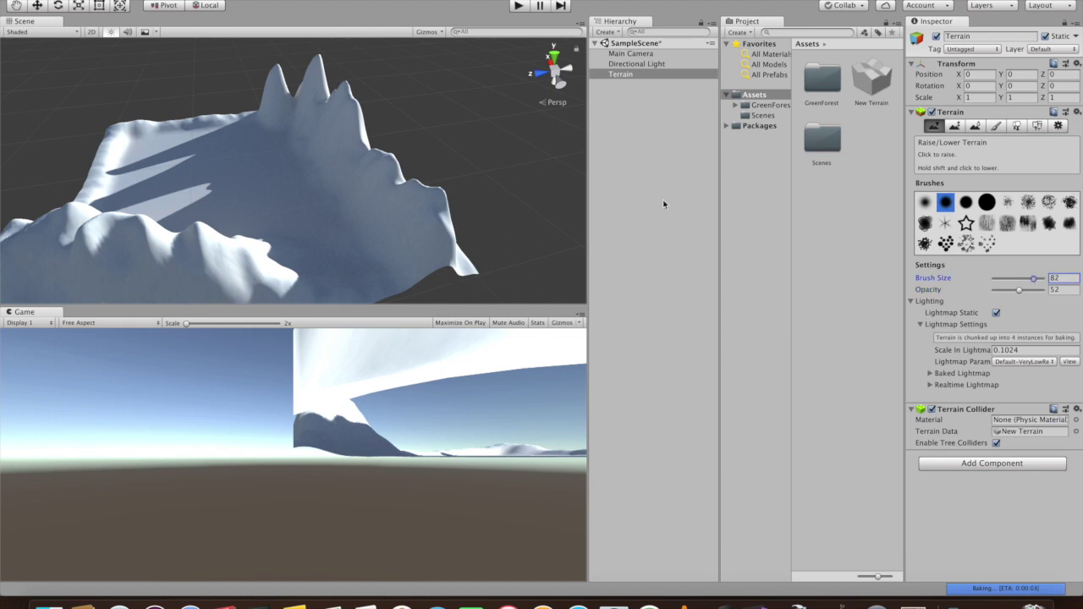
Raise further slopes and foothills around the base of the tall mountain peaks.
{"action": "left_click", "coordinate": [286, 140]}
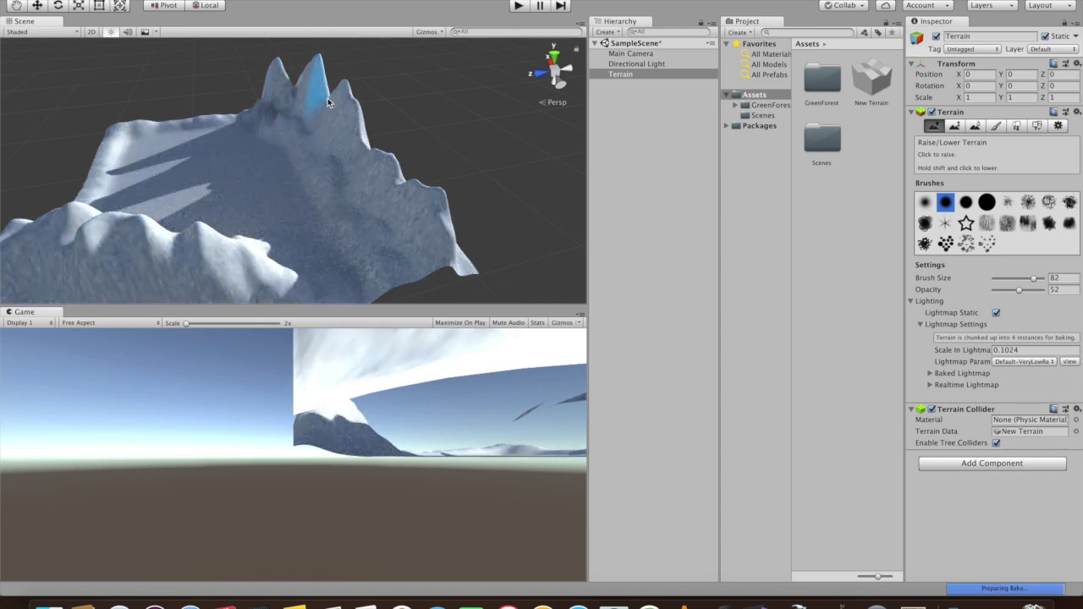
{"action": "left_click_drag", "start_coordinate": [355, 149], "coordinate": [463, 264]}
{"action": "mouse_move", "coordinate": [297, 103]}
{"action": "left_mouse_down", "text": "alt"}
{"action": "mouse_move", "coordinate": [519, 164]}
{"action": "mouse_move", "coordinate": [447, 244]}
{"action": "mouse_move", "coordinate": [154, 118]}
{"action": "mouse_move", "coordinate": [123, 82]}
{"action": "mouse_move", "coordinate": [84, 89]}
{"action": "left_mouse_up", "text": "alt"}
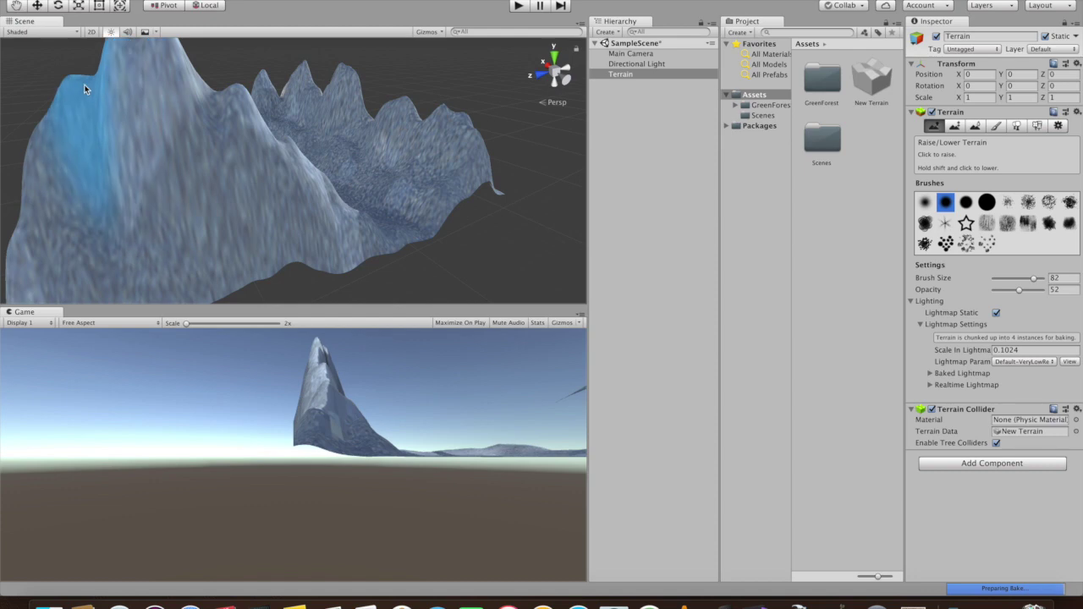
With brush size 82 and opacity 32, raise low ridges along the terrain's left and front edges.
{"action": "left_click_drag", "start_coordinate": [356, 229], "coordinate": [488, 182], "text": "alt"}
{"action": "left_click_drag", "start_coordinate": [1018, 290], "coordinate": [1009, 290]}
{"action": "mouse_move", "coordinate": [499, 191]}
{"action": "left_mouse_down", "text": "alt"}
{"action": "mouse_move", "coordinate": [413, 217]}
{"action": "mouse_move", "coordinate": [412, 179]}
{"action": "left_mouse_up", "text": "alt"}
{"action": "mouse_move", "coordinate": [212, 181]}
{"action": "left_mouse_down"}
{"action": "mouse_move", "coordinate": [194, 223]}
{"action": "mouse_move", "coordinate": [225, 290]}
{"action": "mouse_move", "coordinate": [360, 289]}
{"action": "left_mouse_up"}
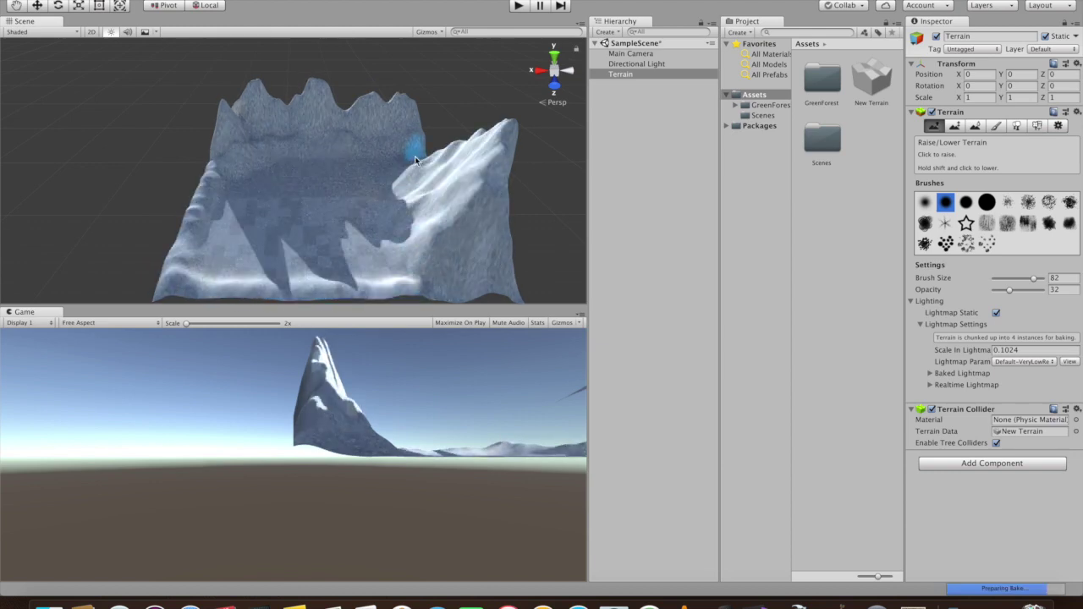
{"action": "left_click_drag", "start_coordinate": [461, 168], "coordinate": [569, 220], "text": "alt"}
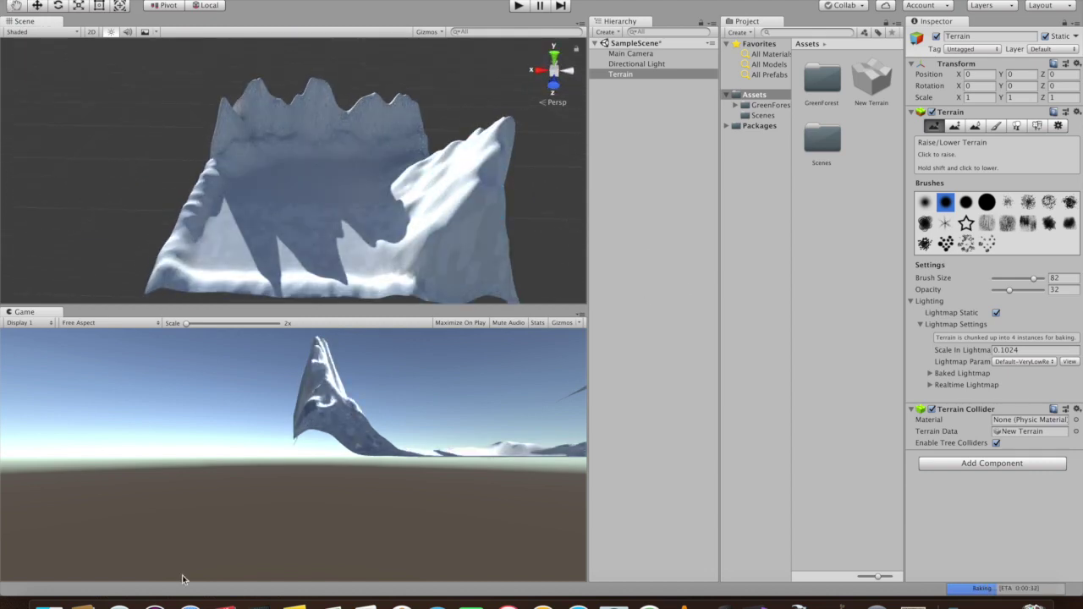
Switch to Safari and, in a new browser tab, search Google Images for "free grass texture for unity".
{"action": "left_click", "coordinate": [196, 602]}
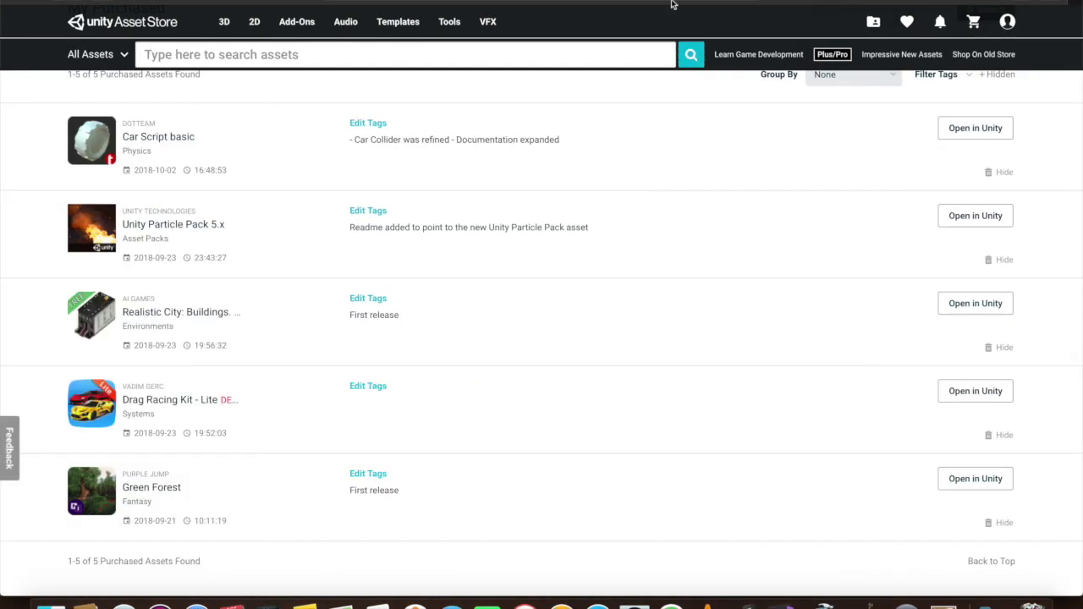
{"action": "key", "text": "super+t"}
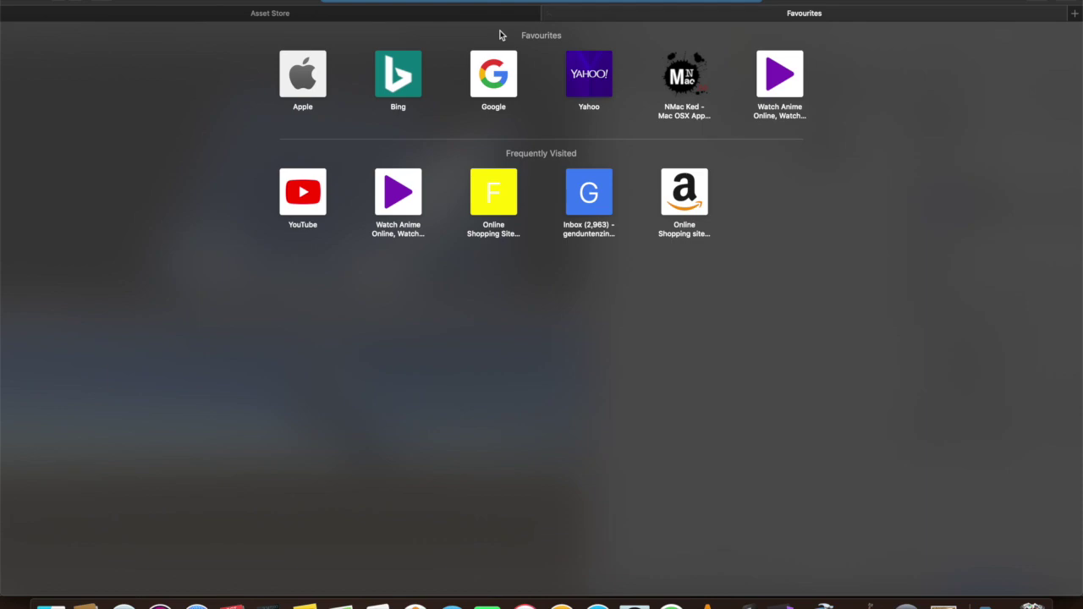
{"action": "type", "text": "gog"}
{"action": "key", "text": "BackSpace"}
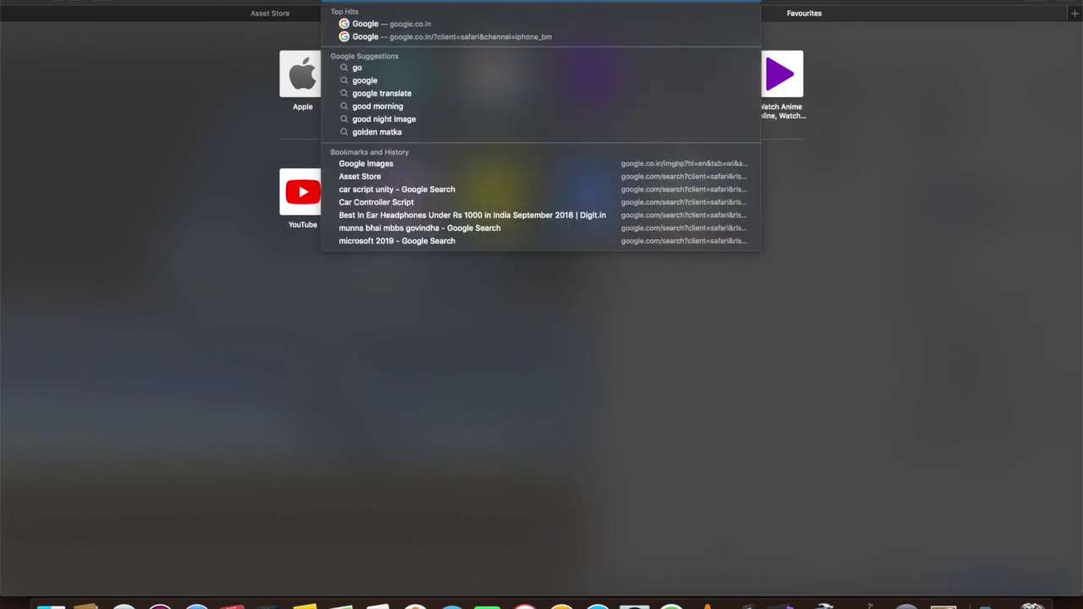
{"action": "key", "text": "Return"}
{"action": "left_click", "coordinate": [963, 41]}
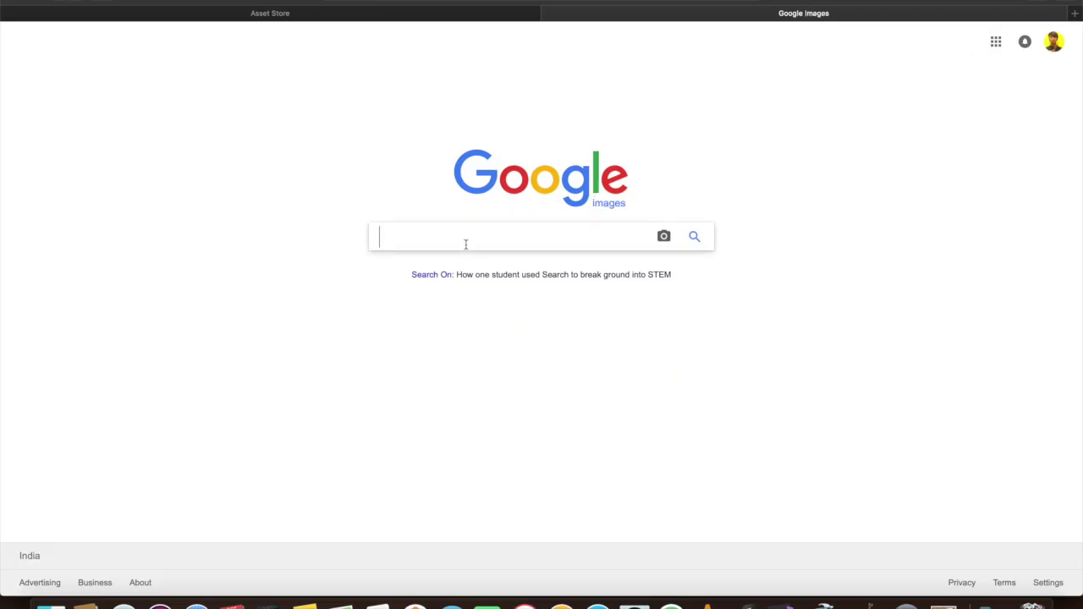
{"action": "type", "text": "free grass texture for unity"}
{"action": "key", "text": "Return"}
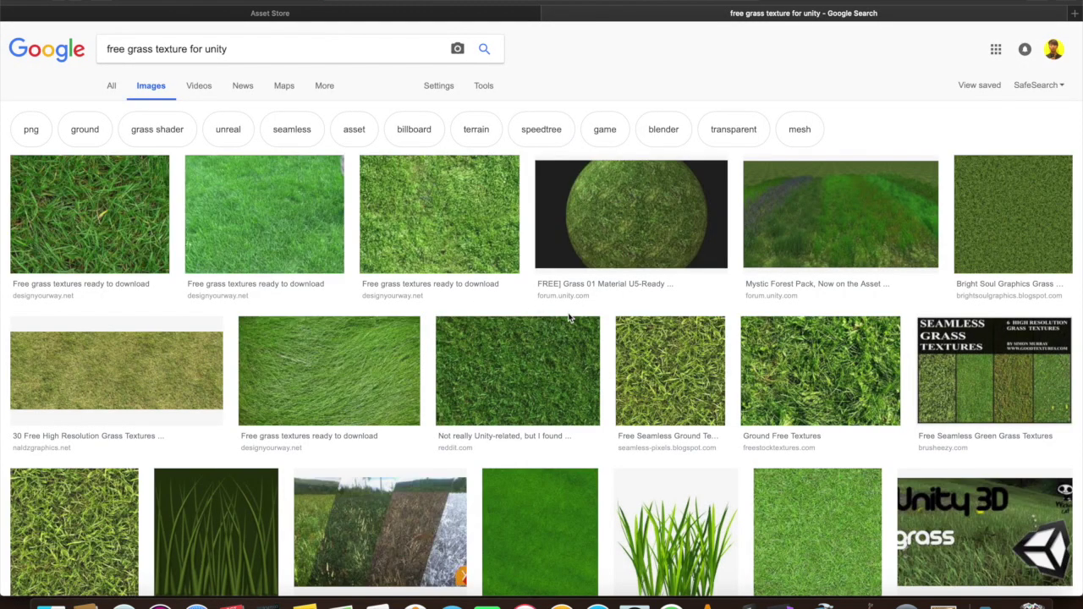
Save the 800 × 800 image from "5 Grass Tileable Textures" to the Downloads folder.
{"action": "scroll", "coordinate": [404, 400], "scroll_direction": "down", "scroll_amount": 5}
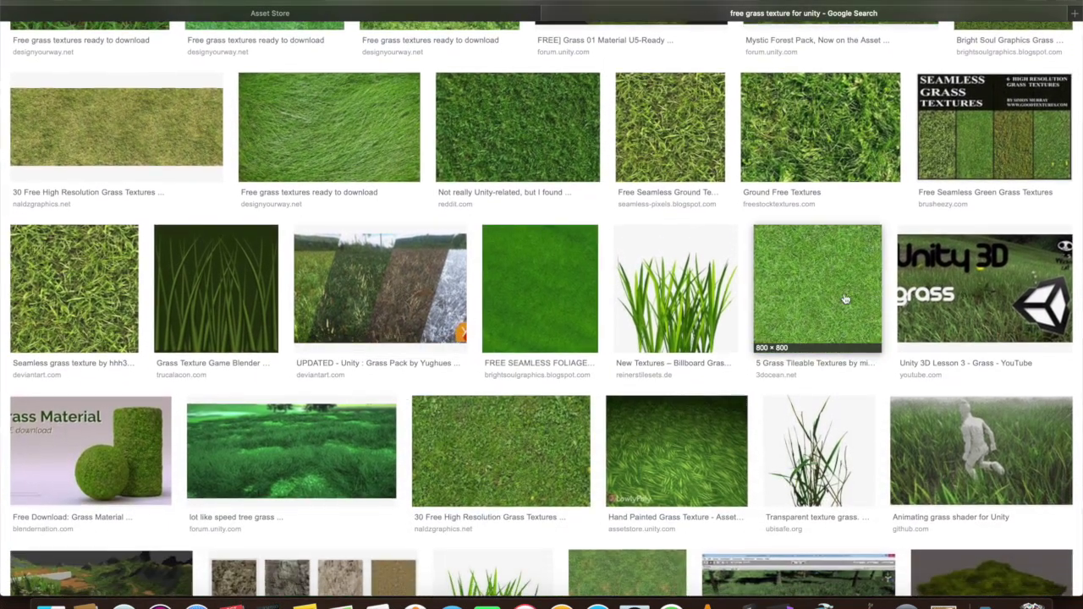
{"action": "left_click", "coordinate": [841, 302]}
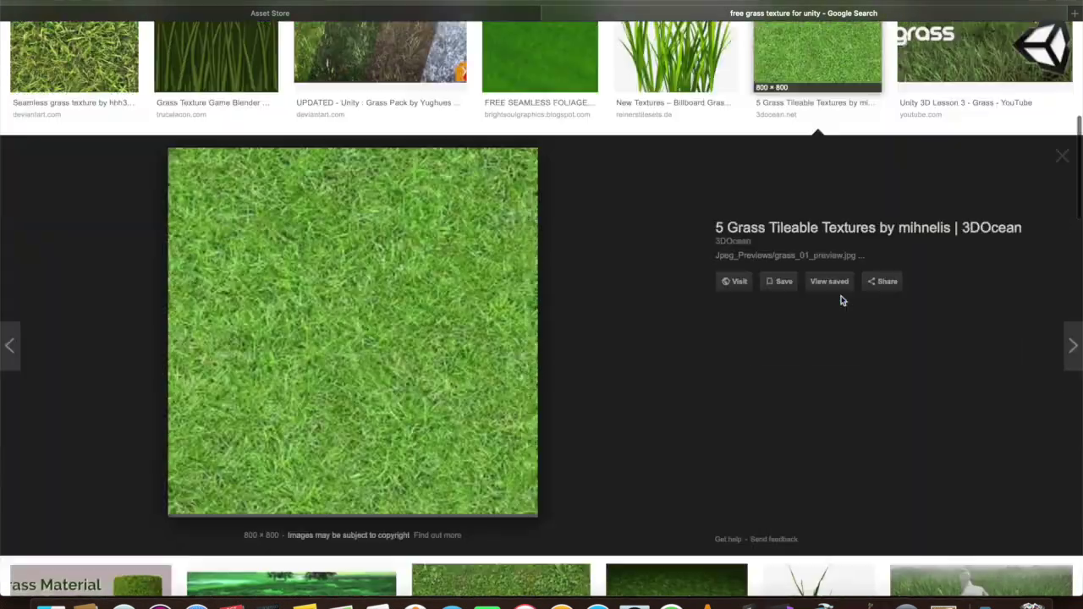
{"action": "right_click", "coordinate": [396, 389]}
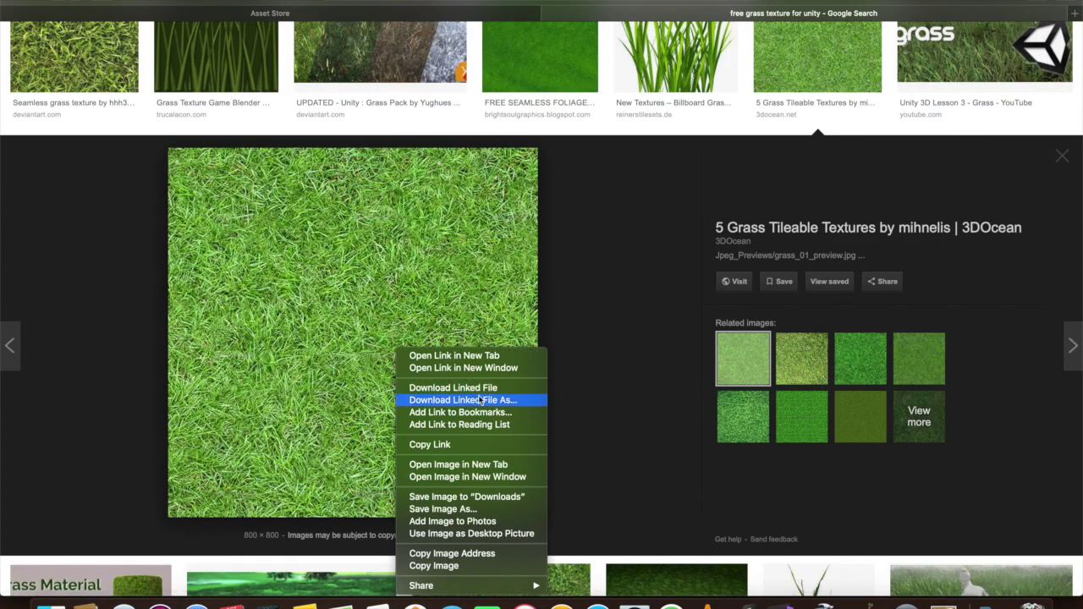
{"action": "left_click", "coordinate": [454, 497]}
Search Google Images for "free mountain texture for unity" and look through the results for a usable texture.
{"action": "scroll", "coordinate": [342, 395], "scroll_direction": "up", "scroll_amount": 5}
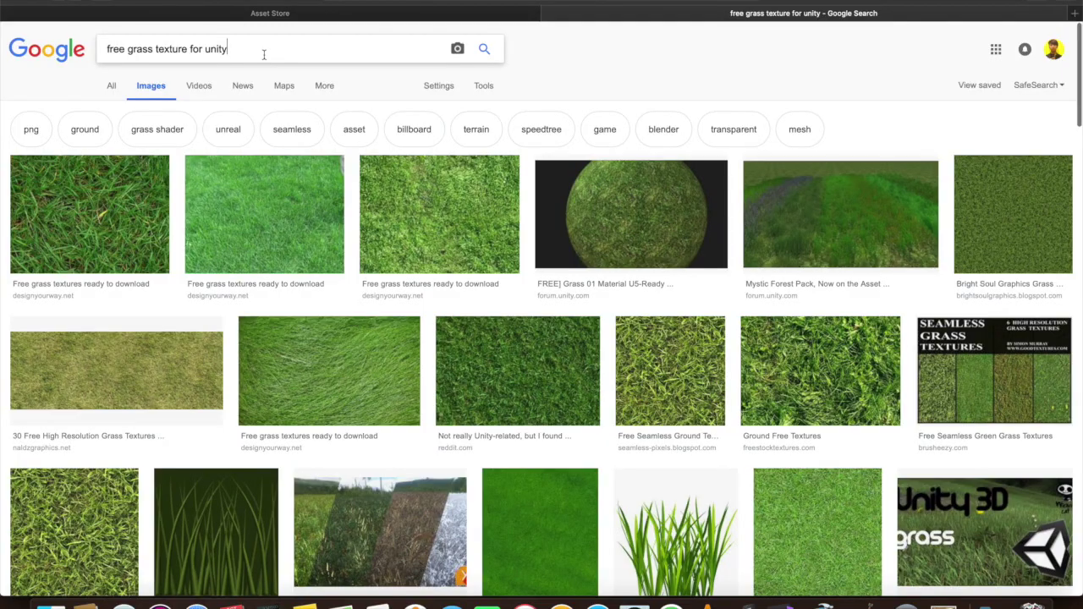
{"action": "left_click", "coordinate": [154, 48]}
{"action": "key", "text": "BackSpace"}
{"action": "key", "text": "BackSpace"}
{"action": "key", "text": "BackSpace"}
{"action": "key", "text": "BackSpace"}
{"action": "key", "text": "BackSpace"}
{"action": "type", "text": "mountain"}
{"action": "key", "text": "Return"}
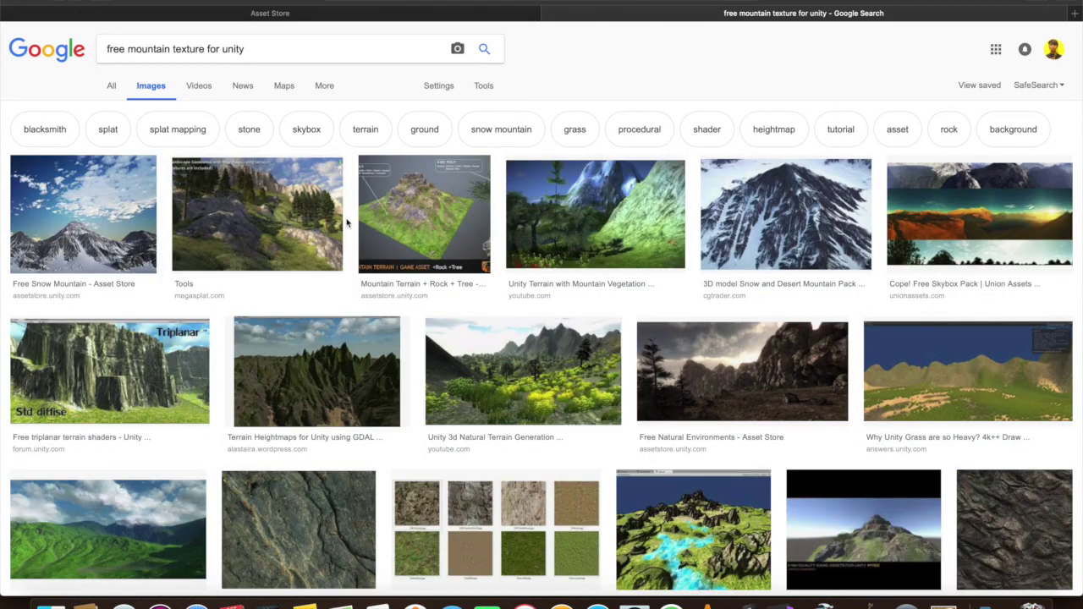
{"action": "scroll", "coordinate": [554, 294], "scroll_direction": "down", "scroll_amount": 5}
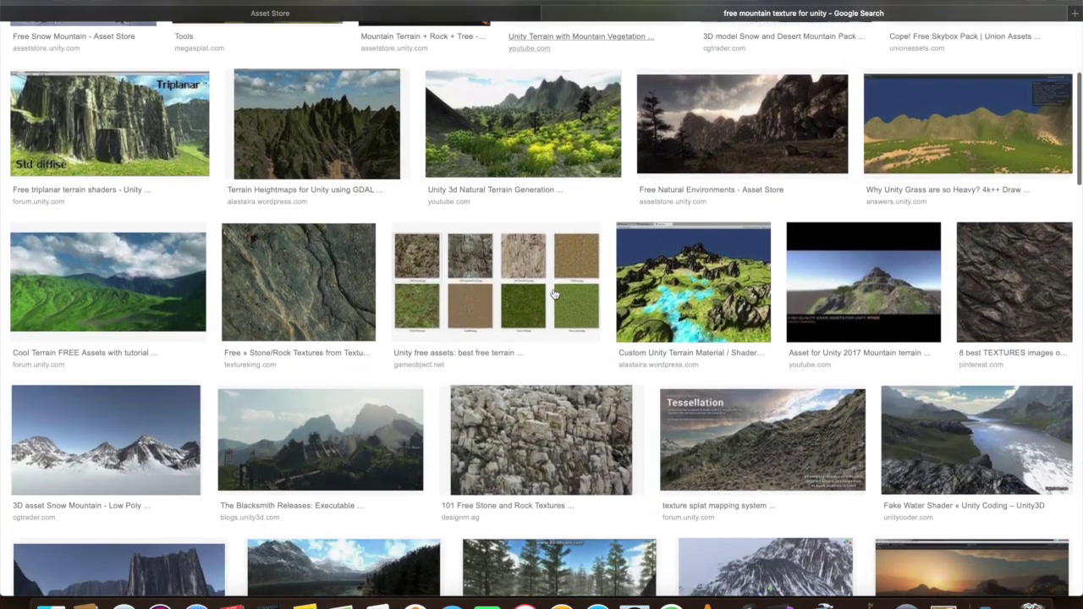
{"action": "scroll", "coordinate": [554, 294], "scroll_direction": "down", "scroll_amount": 2}
{"action": "scroll", "coordinate": [554, 293], "scroll_direction": "up", "scroll_amount": 8}
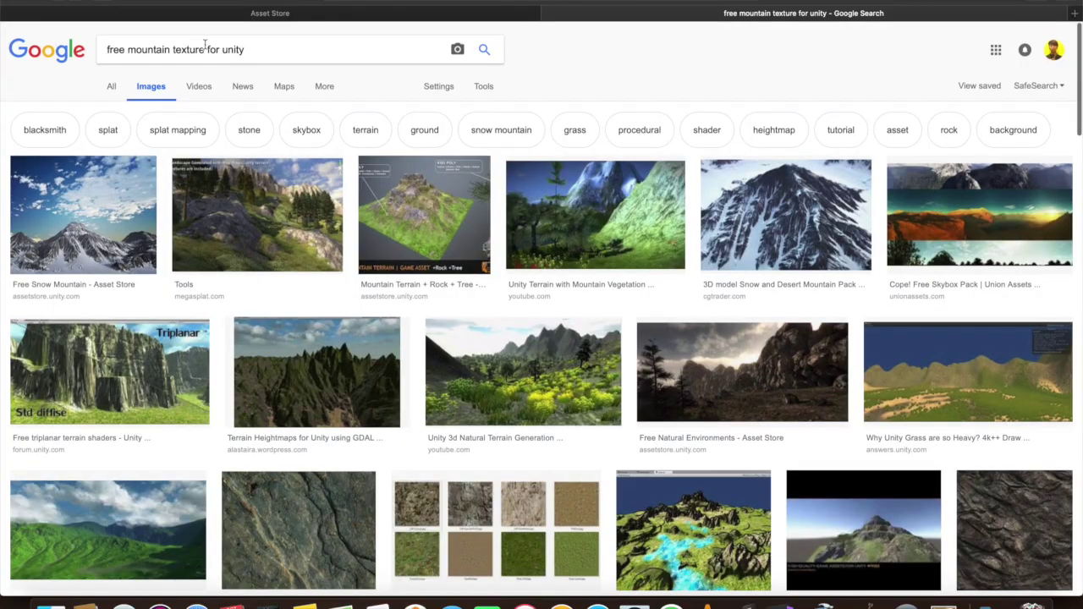
Change the image search to "free rock texture for unity" and look through the results for a seamless rock surface.
{"action": "type", "text": "rock"}
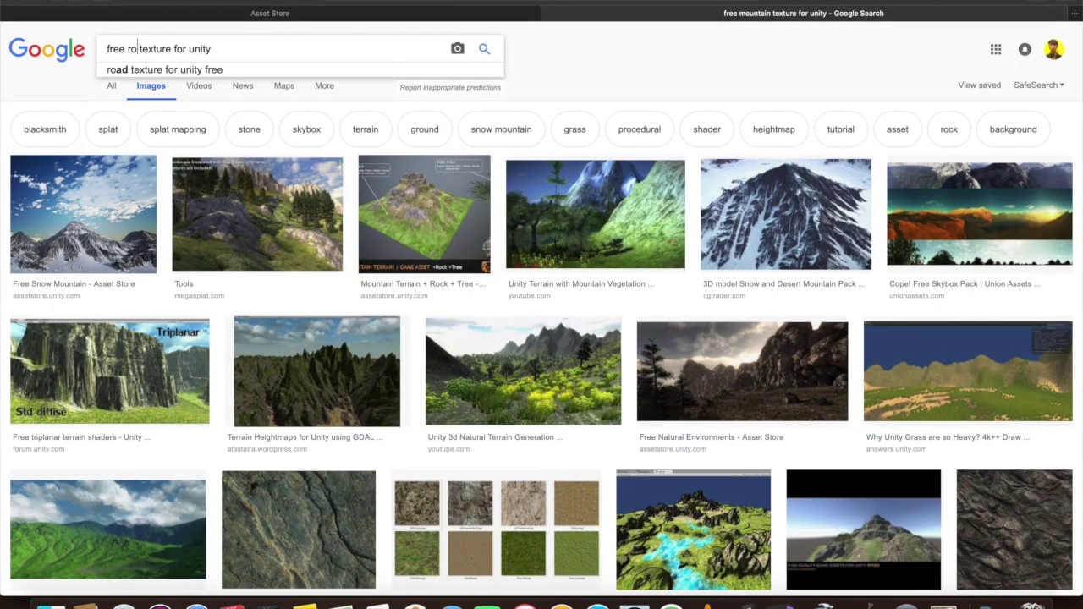
{"action": "key", "text": "Return"}
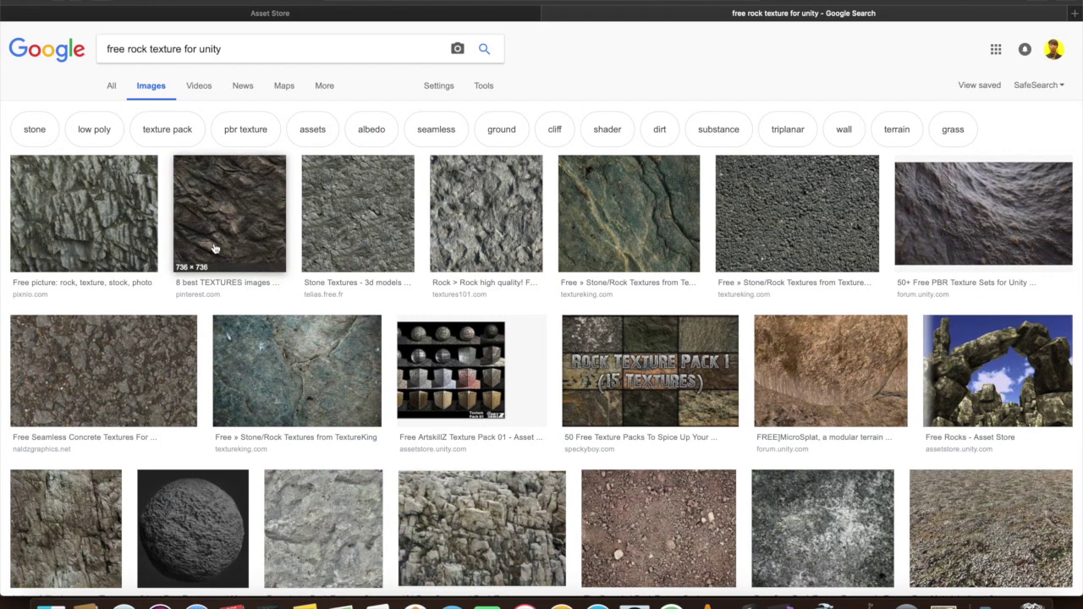
{"action": "scroll", "coordinate": [653, 437], "scroll_direction": "down", "scroll_amount": 5}
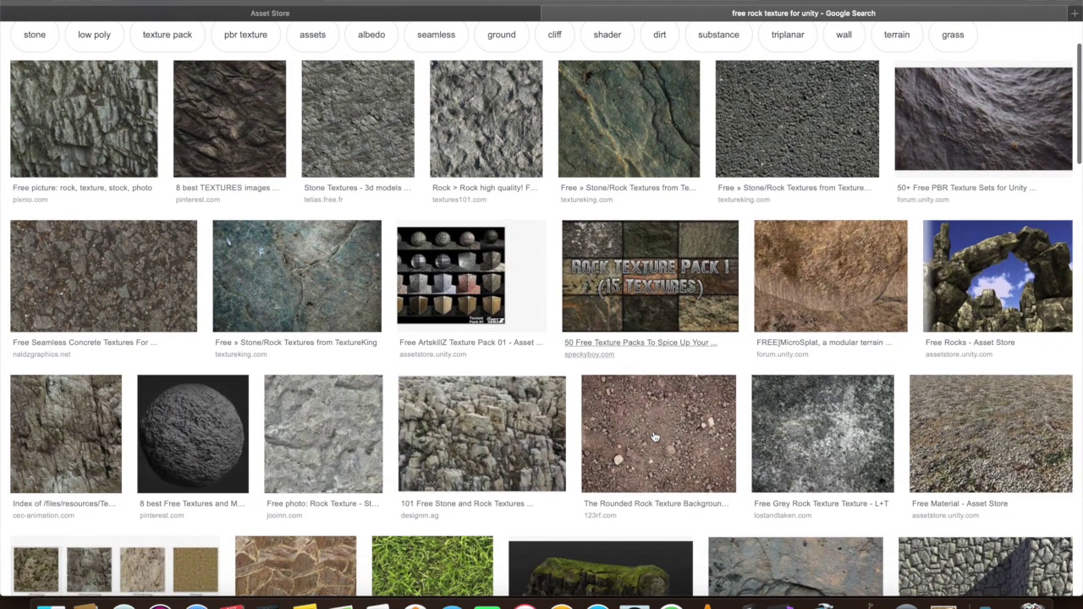
{"action": "scroll", "coordinate": [653, 436], "scroll_direction": "down", "scroll_amount": 7}
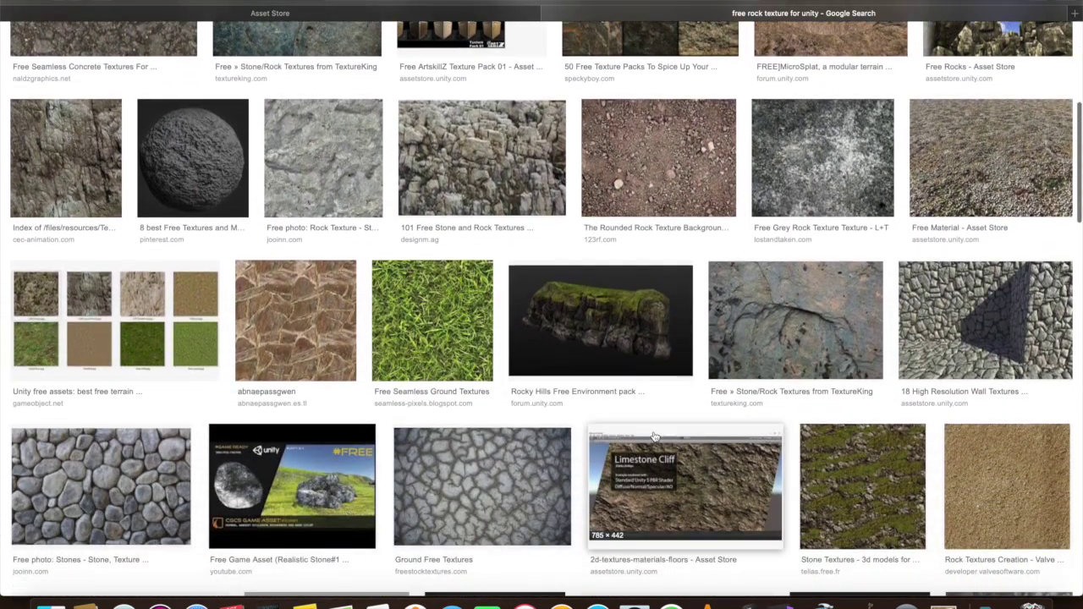
{"action": "scroll", "coordinate": [653, 436], "scroll_direction": "down", "scroll_amount": 6}
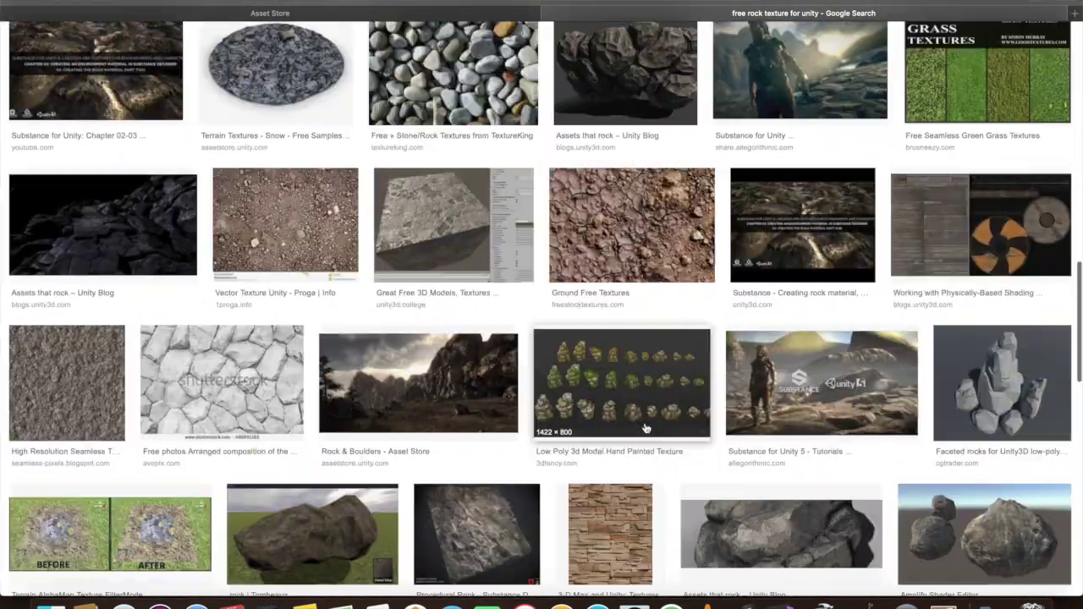
{"action": "scroll", "coordinate": [402, 234], "scroll_direction": "up", "scroll_amount": 20}
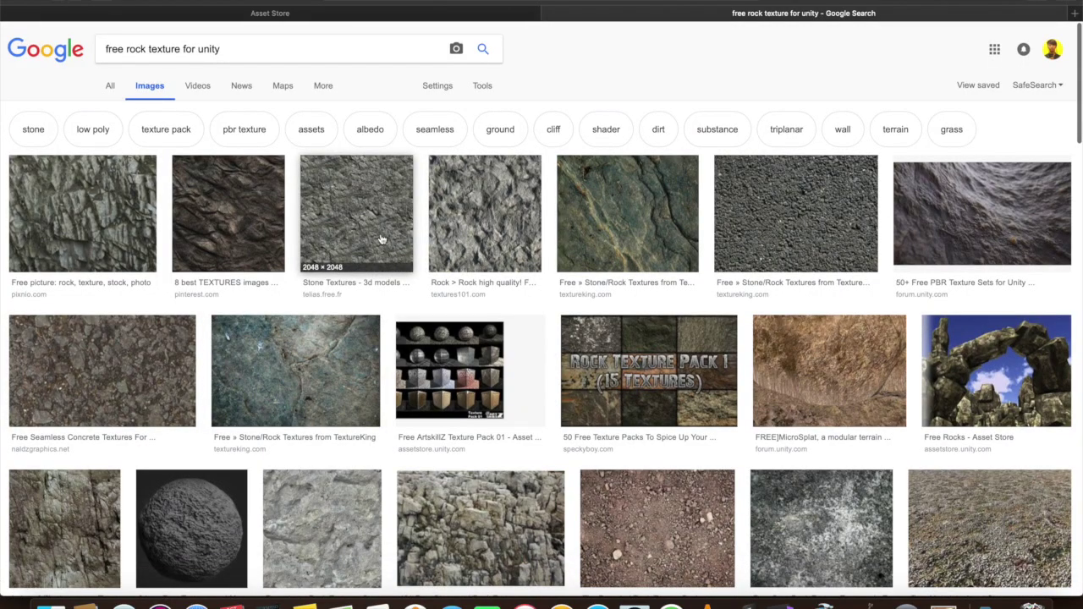
Save the 2048 × 2048 grey rock image from "Stone Textures" to the Downloads folder.
{"action": "left_click", "coordinate": [380, 242]}
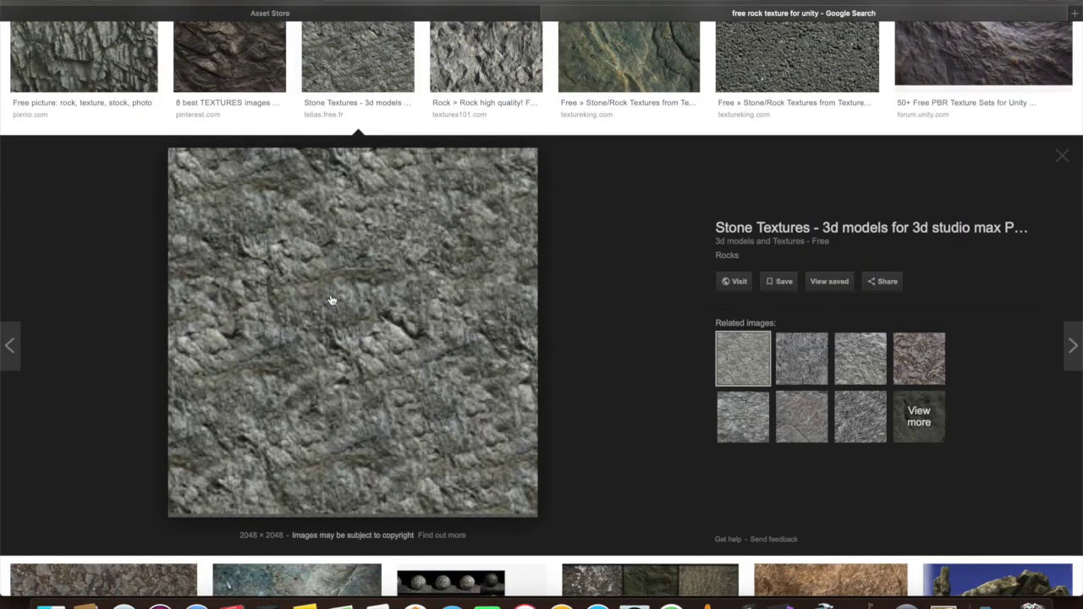
{"action": "right_click", "coordinate": [364, 336]}
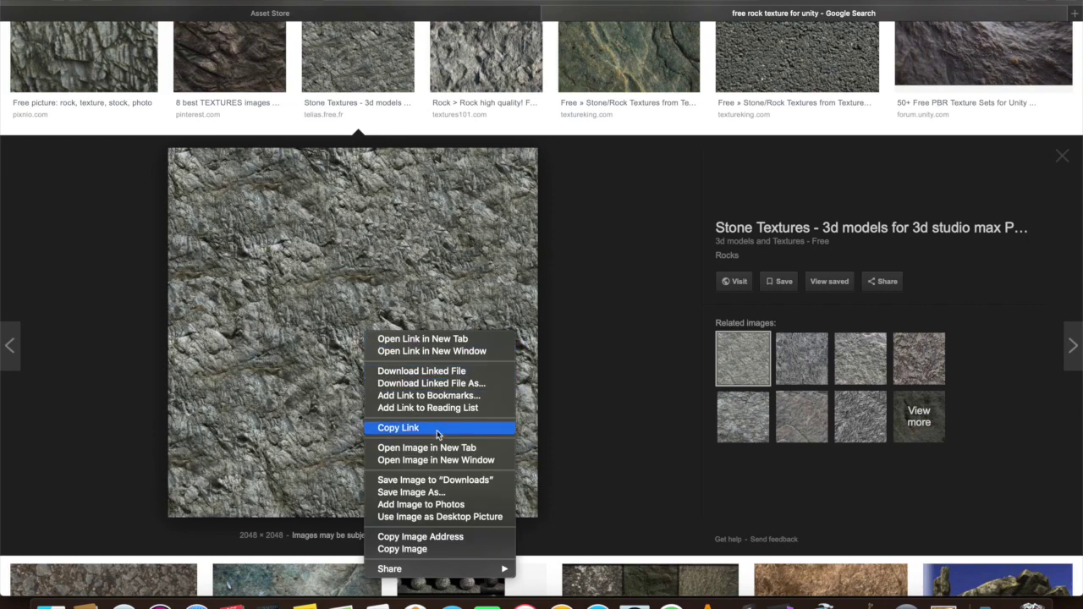
{"action": "left_click", "coordinate": [445, 480]}
Change the image search to "free mud texture for unity".
{"action": "scroll", "coordinate": [855, 236], "scroll_direction": "up", "scroll_amount": 3}
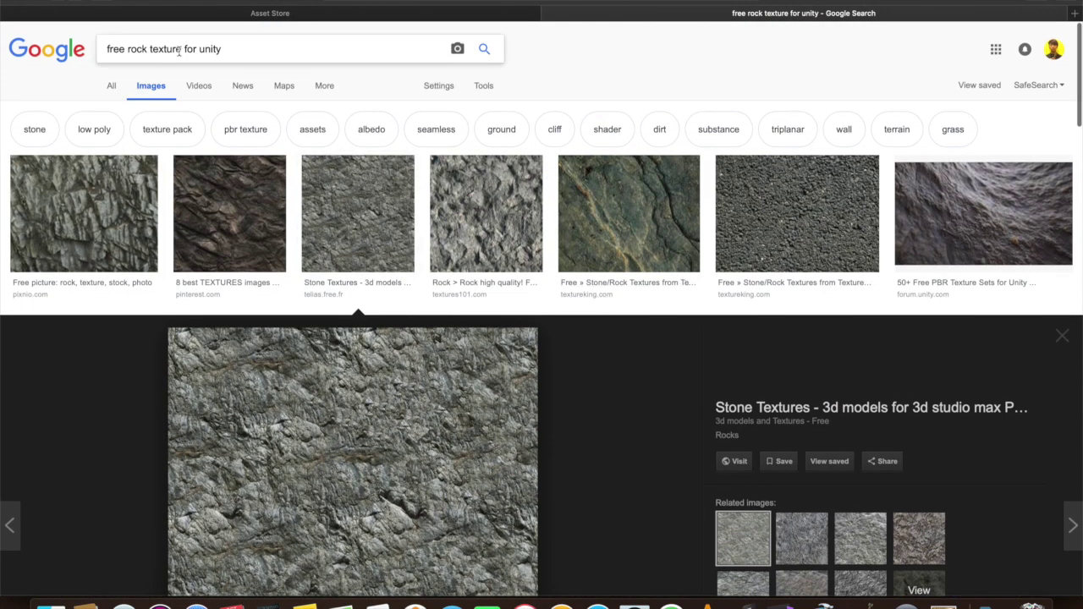
{"action": "left_click", "coordinate": [149, 49]}
{"action": "key", "text": "BackSpace"}
{"action": "key", "text": "BackSpace"}
{"action": "key", "text": "BackSpace"}
{"action": "key", "text": "BackSpace"}
{"action": "key", "text": "BackSpace"}
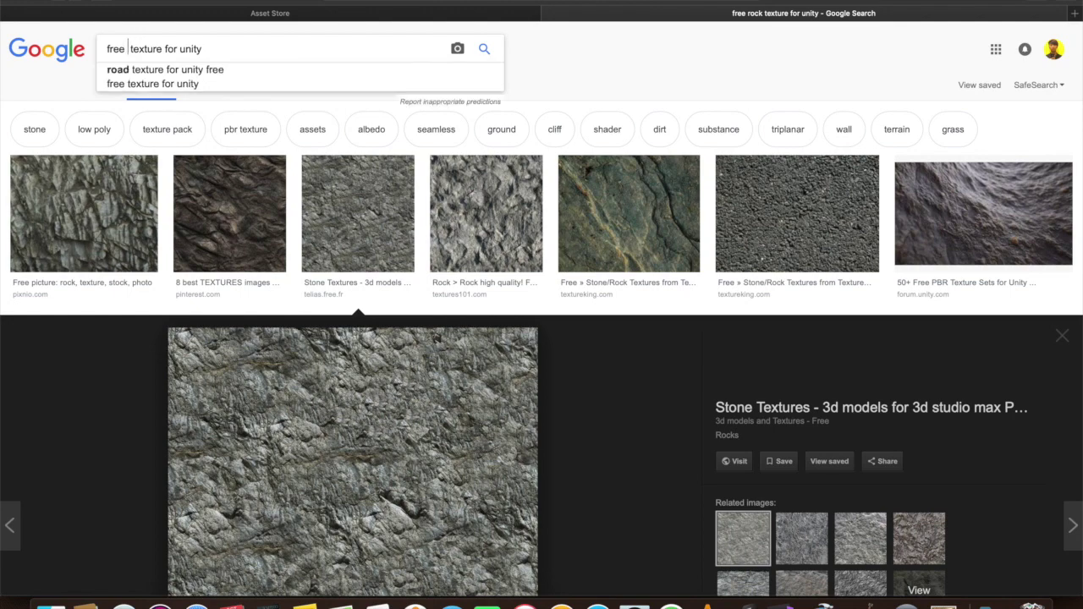
{"action": "type", "text": "mud"}
{"action": "key", "text": "Return"}
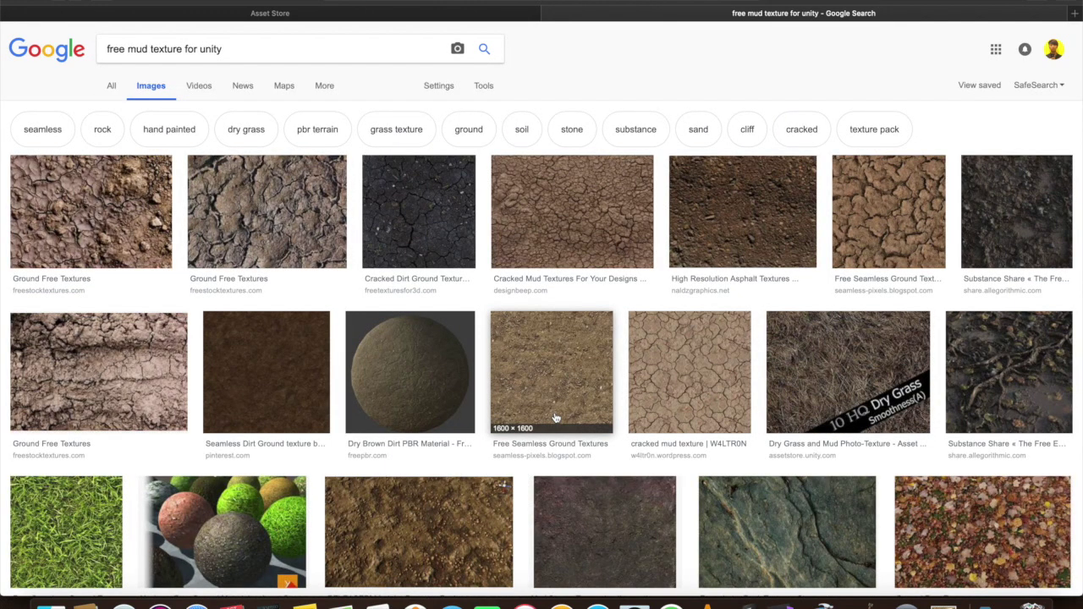
Save the 1600 × 1600 dirt image from "Free Seamless Ground Textures" to the Downloads folder.
{"action": "left_click", "coordinate": [556, 418]}
{"action": "right_click", "coordinate": [375, 350]}
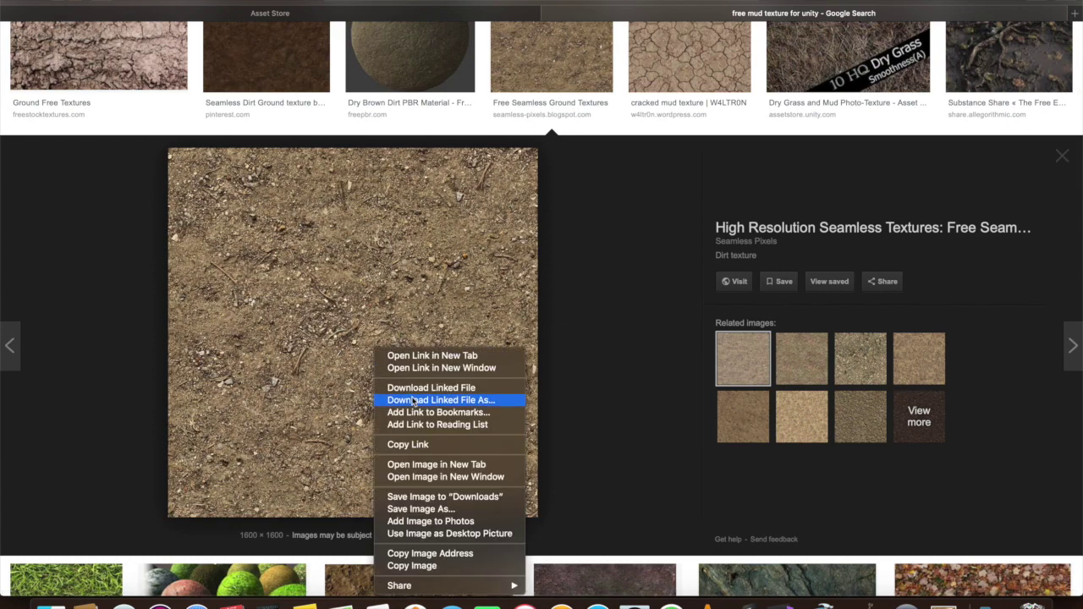
{"action": "left_click", "coordinate": [415, 496]}
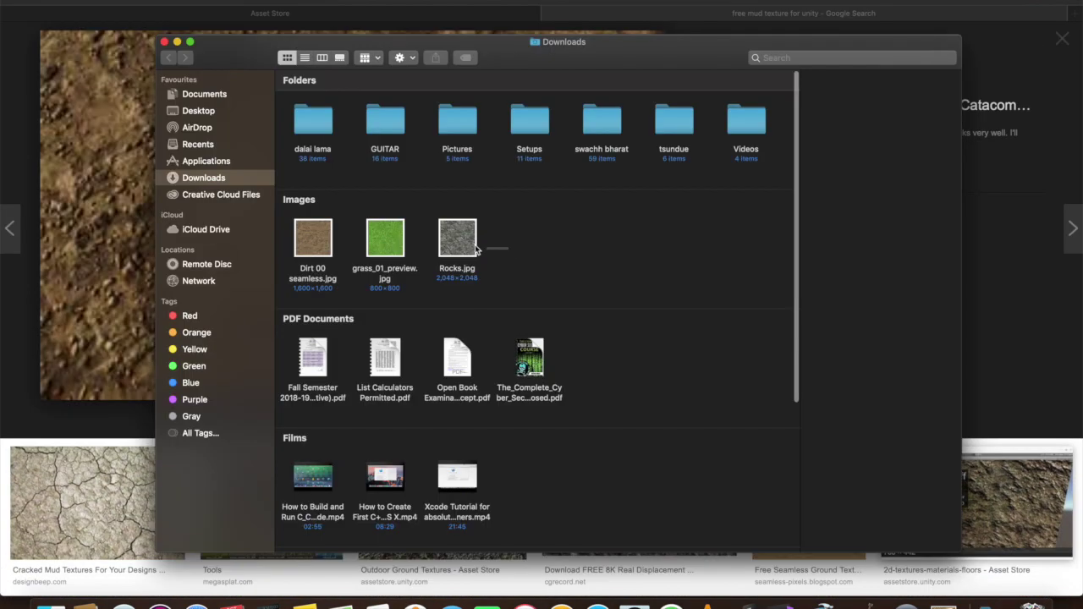
In Finder, copy Dirt 00 seamless.jpg, grass_01_preview.jpg and Rocks.jpg from Downloads into the Tutorial project's Assets folder.
{"action": "left_click_drag", "start_coordinate": [477, 250], "coordinate": [292, 263]}
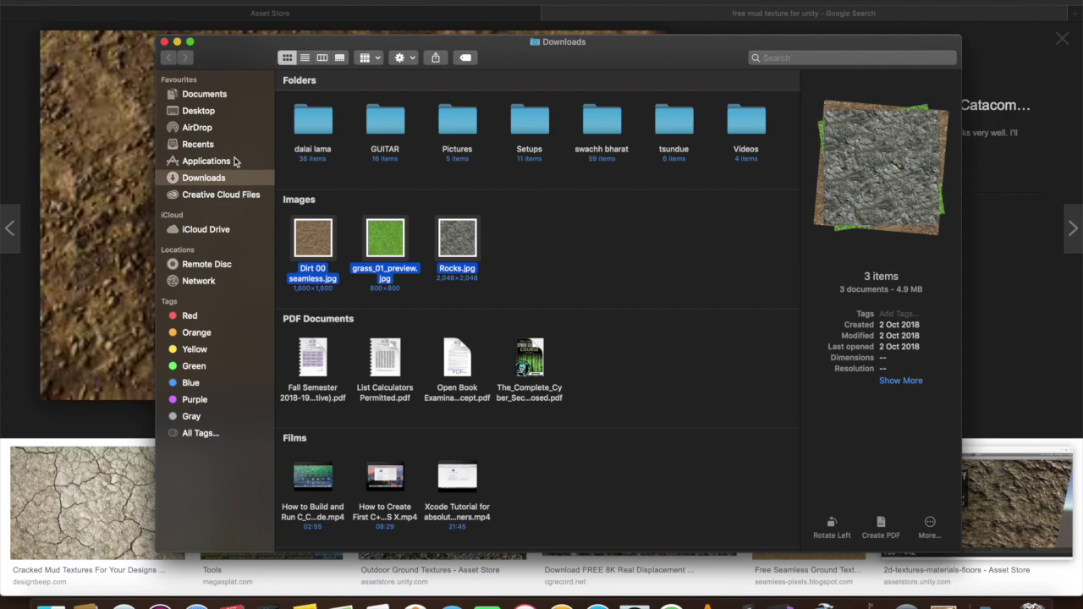
{"action": "left_click", "coordinate": [190, 96]}
{"action": "double_click", "coordinate": [529, 127]}
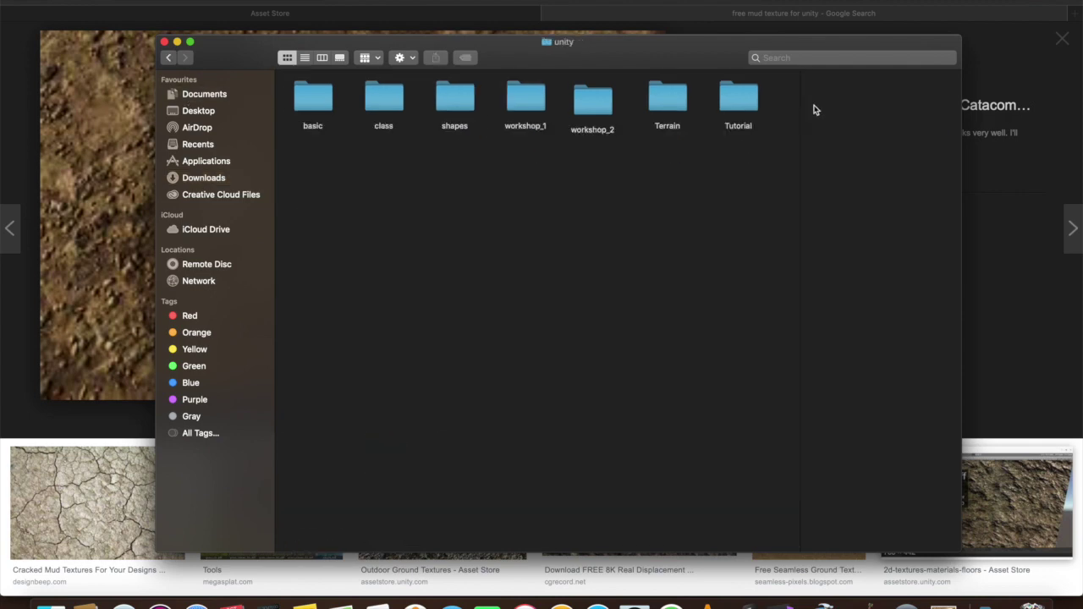
{"action": "double_click", "coordinate": [745, 103]}
{"action": "double_click", "coordinate": [305, 94]}
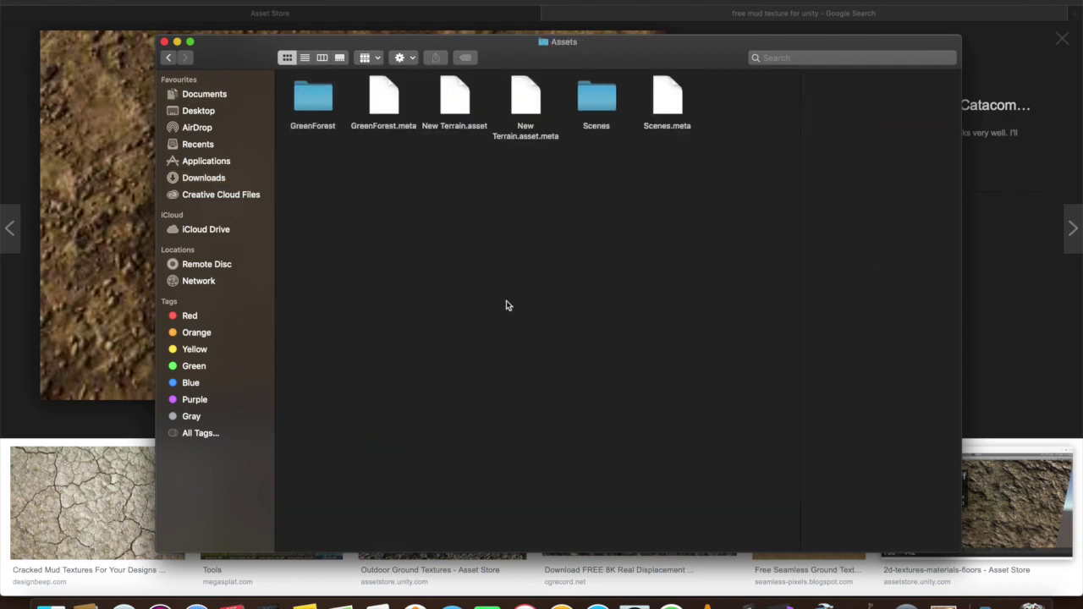
{"action": "key", "text": "super+v"}
Switch back to Unity and create a folder named "Texture" in the project's Assets.
{"action": "key", "text": "ctrl+Up"}
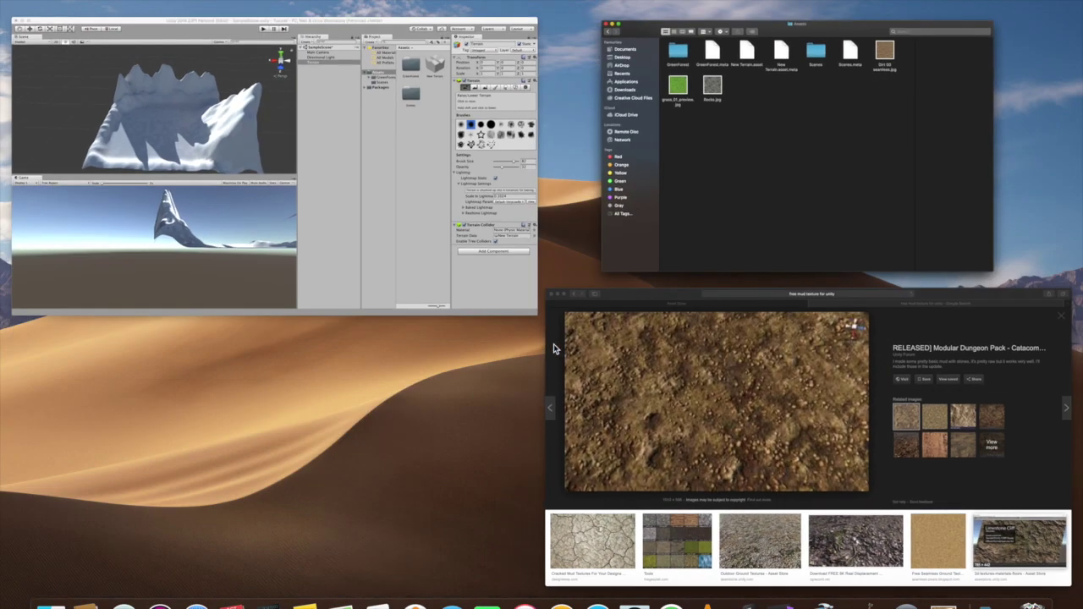
{"action": "left_click", "coordinate": [499, 283]}
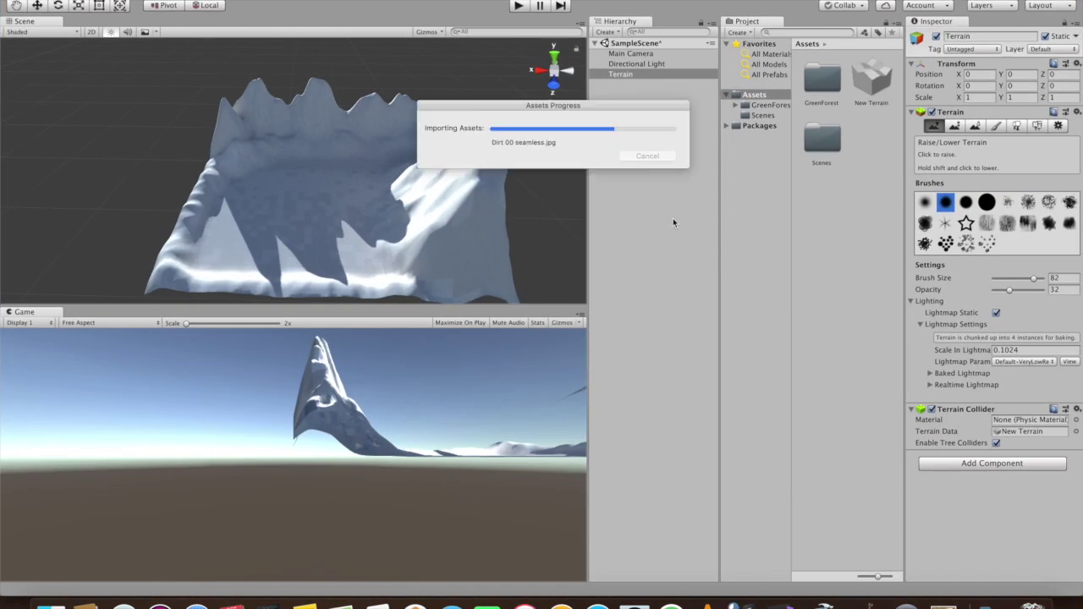
{"action": "left_click", "coordinate": [853, 305]}
{"action": "right_click", "coordinate": [853, 302]}
{"action": "mouse_move", "coordinate": [878, 306]}
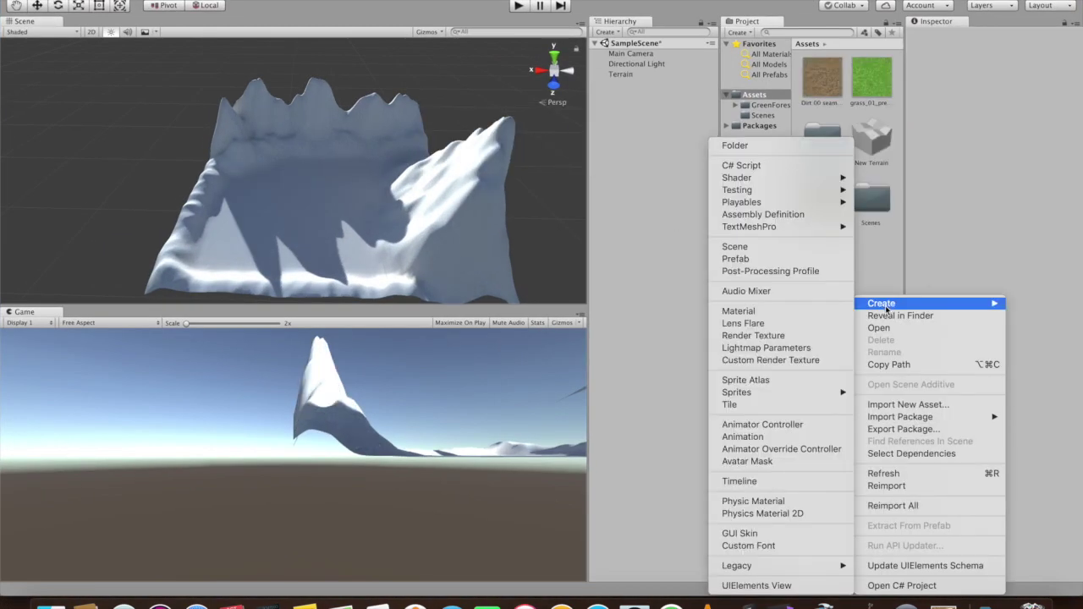
{"action": "left_click", "coordinate": [773, 147]}
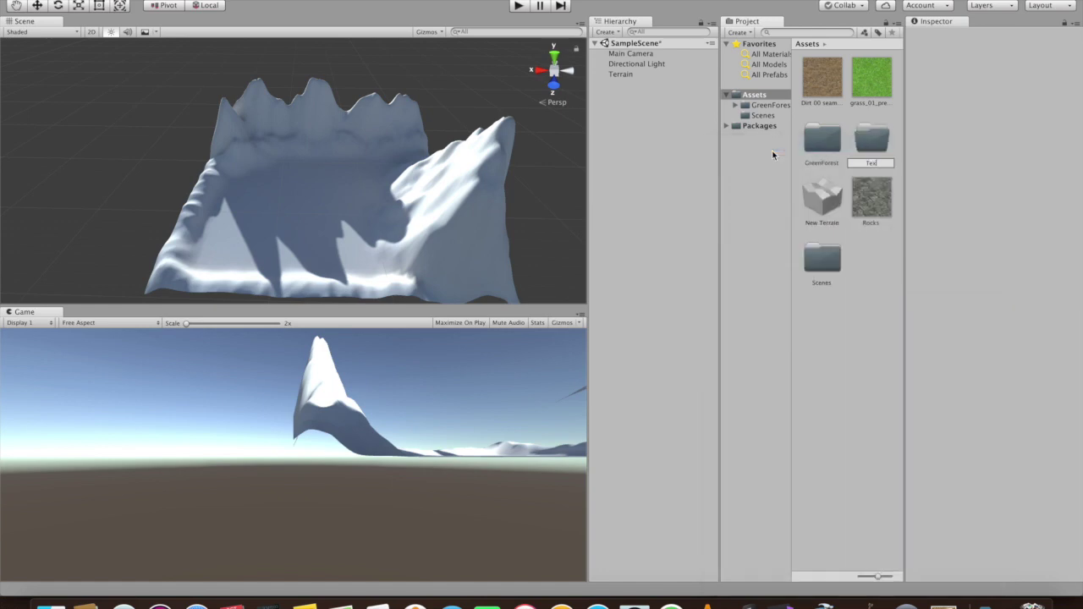
{"action": "type", "text": "Texture"}
{"action": "key", "text": "Return"}
Move the dirt, grass and Rocks textures from Assets into the Texture folder.
{"action": "left_click", "coordinate": [827, 93]}
{"action": "left_click", "coordinate": [868, 93], "text": "shift"}
{"action": "left_click", "coordinate": [825, 196], "text": "shift"}
{"action": "left_click", "coordinate": [825, 154], "text": "super"}
{"action": "left_click", "coordinate": [872, 145], "text": "super"}
{"action": "left_click_drag", "start_coordinate": [862, 84], "coordinate": [814, 261]}
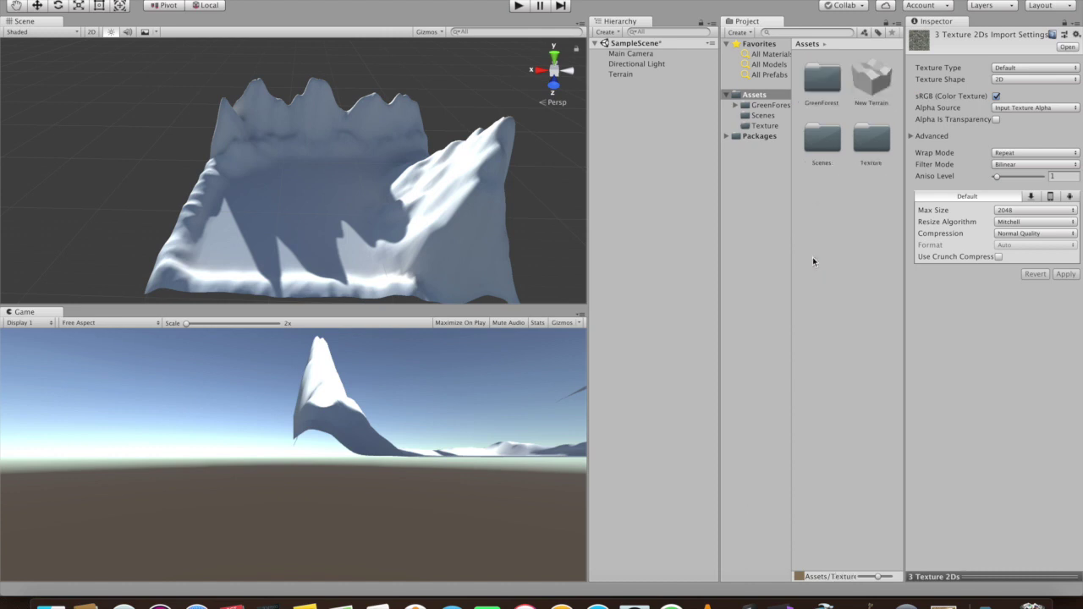
Open the Texture folder, choose Paint Texture for the Terrain and open the form for adding a terrain texture.
{"action": "double_click", "coordinate": [872, 147]}
{"action": "left_click", "coordinate": [827, 146]}
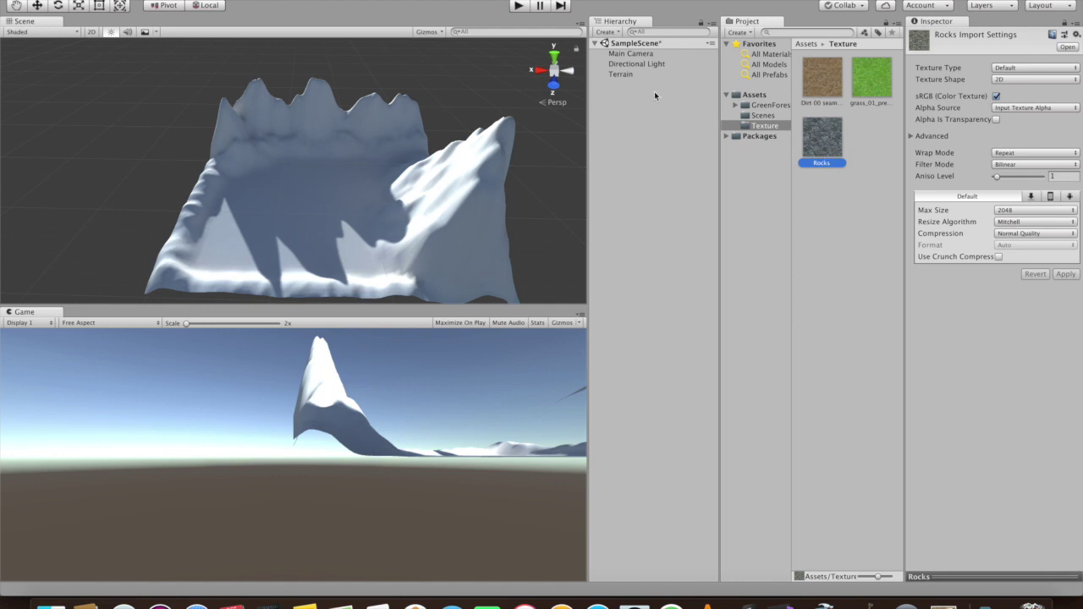
{"action": "left_click", "coordinate": [625, 75]}
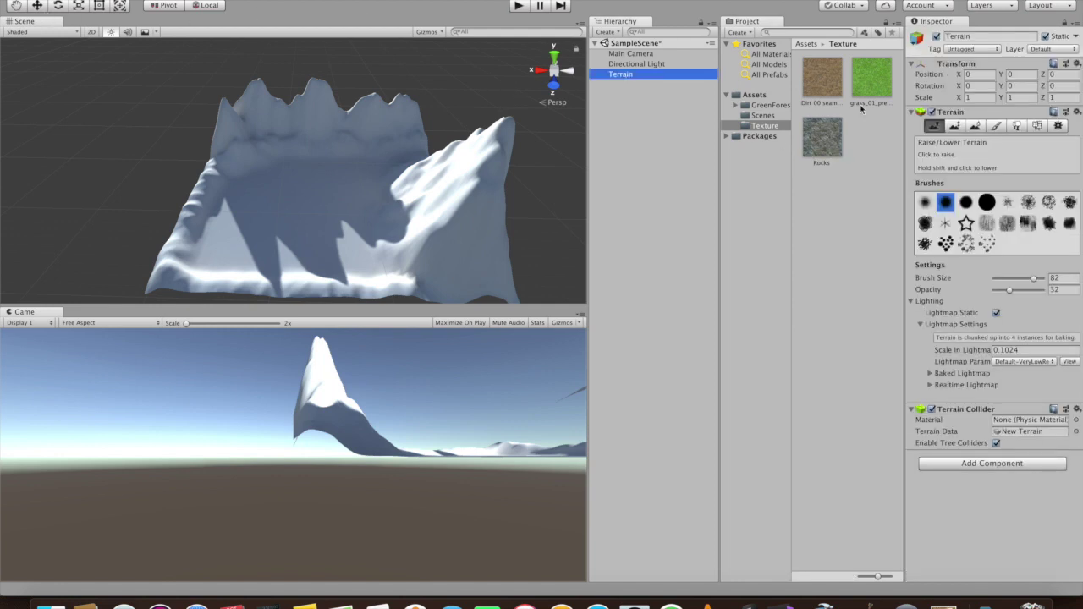
{"action": "left_click", "coordinate": [998, 126]}
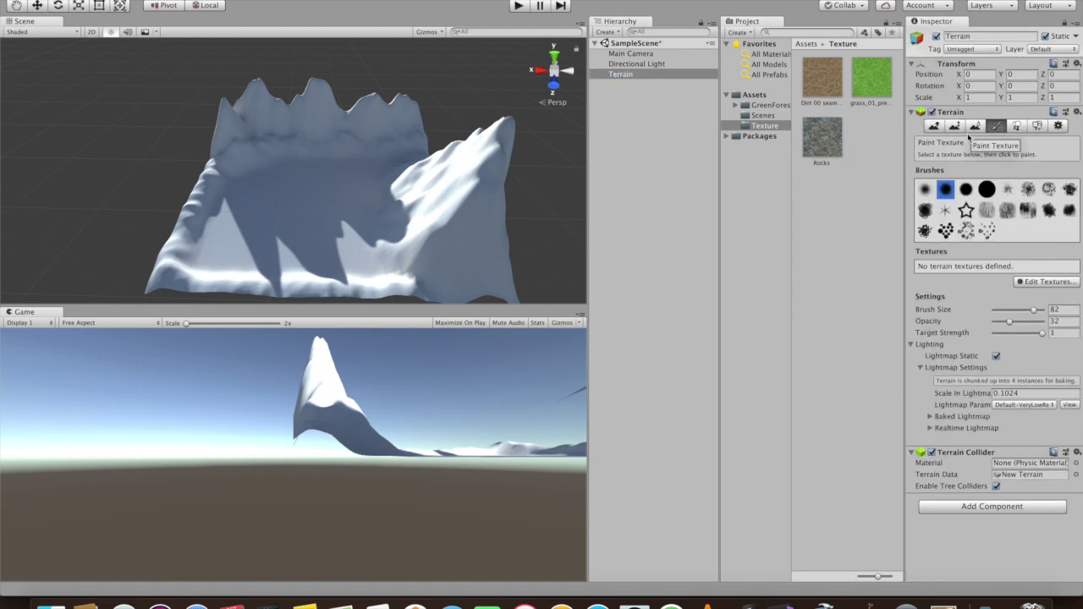
{"action": "left_click", "coordinate": [1041, 283]}
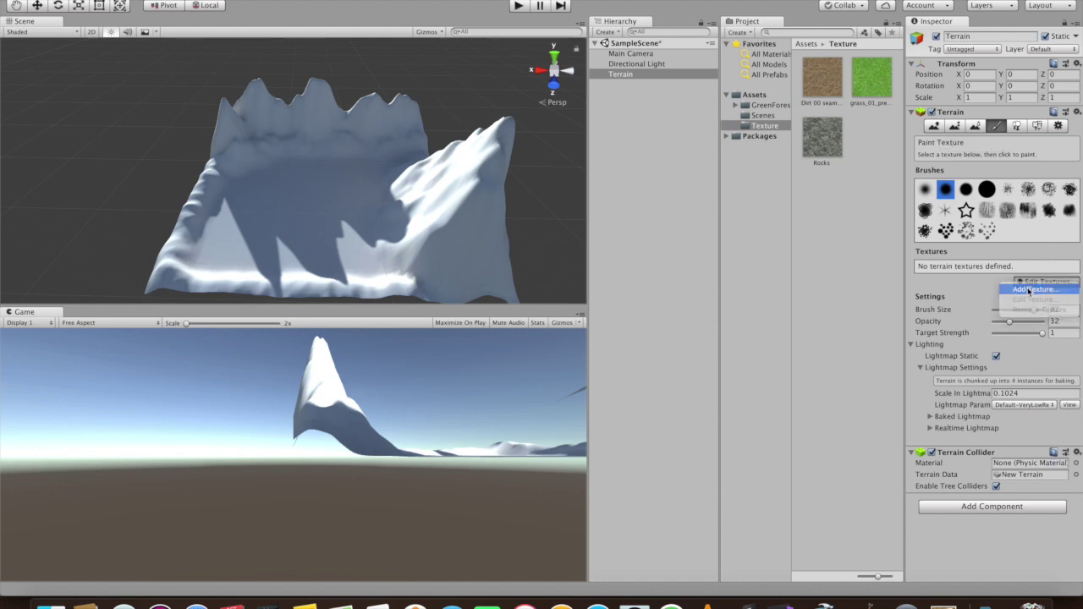
{"action": "left_click", "coordinate": [1032, 289]}
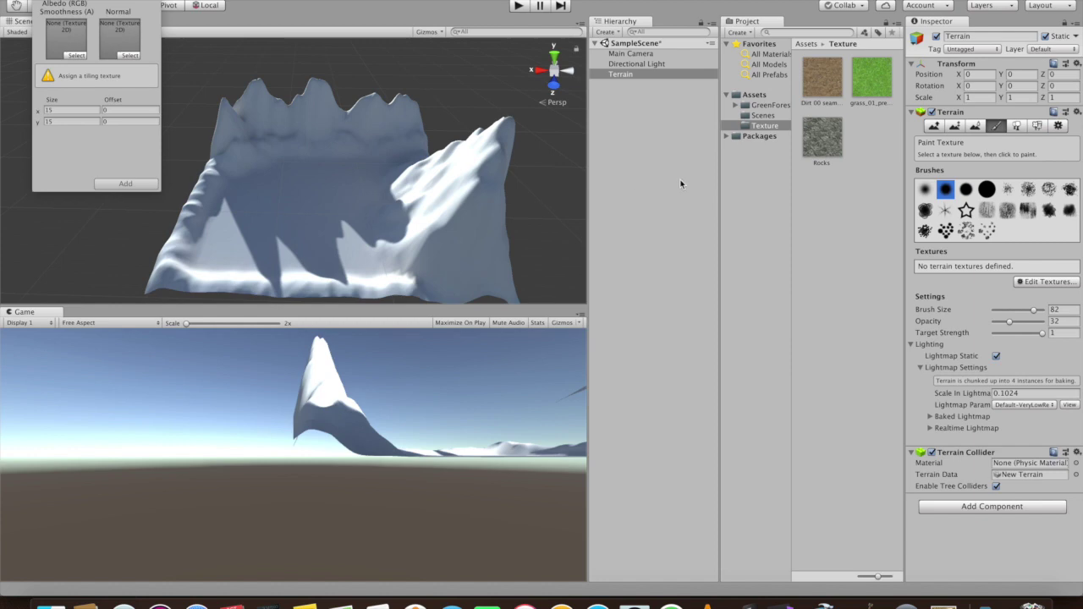
Duplicate the Rocks texture and rename the copy "Rocks_nm".
{"action": "left_click", "coordinate": [830, 150]}
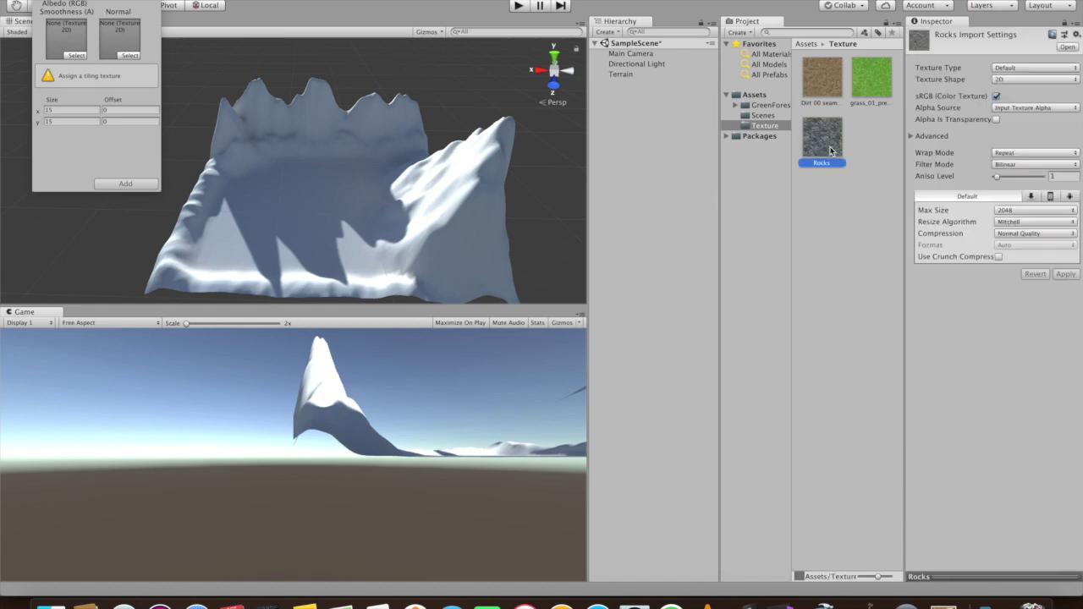
{"action": "right_click", "coordinate": [831, 151]}
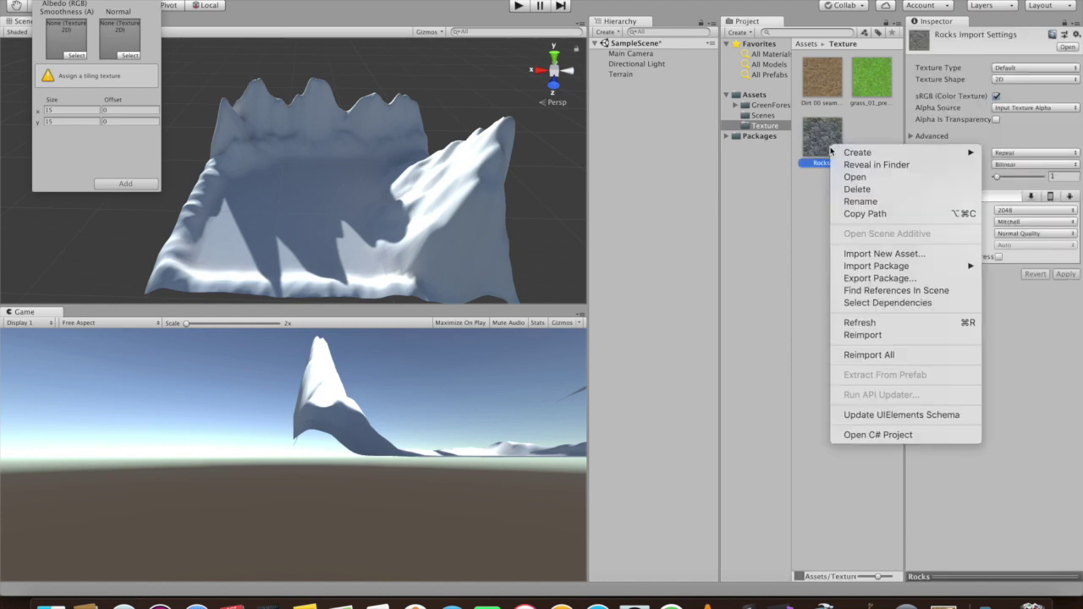
{"action": "left_click", "coordinate": [815, 201]}
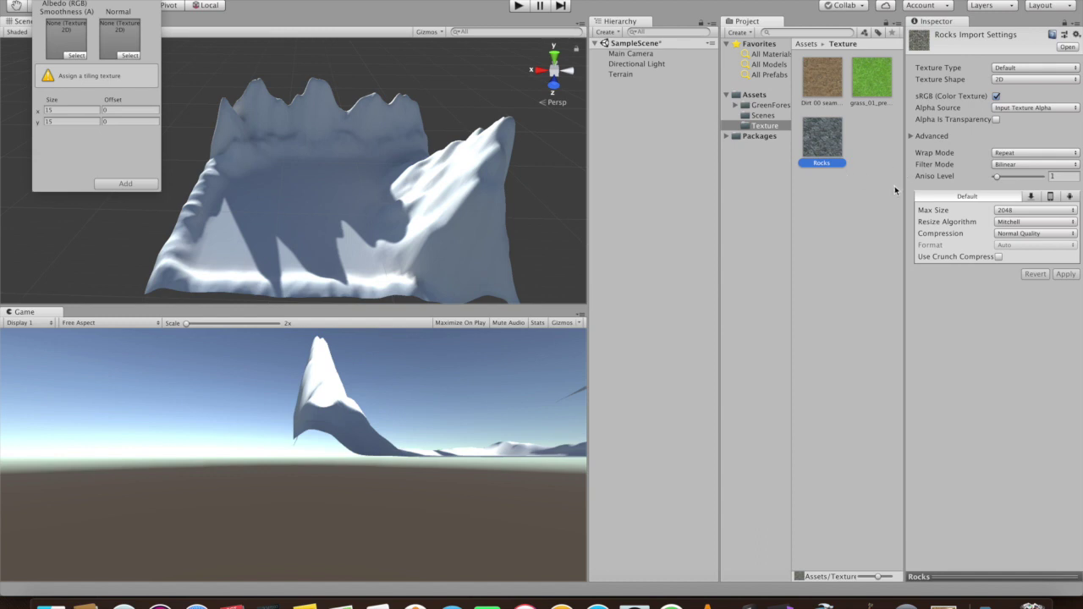
{"action": "key", "text": "super+d"}
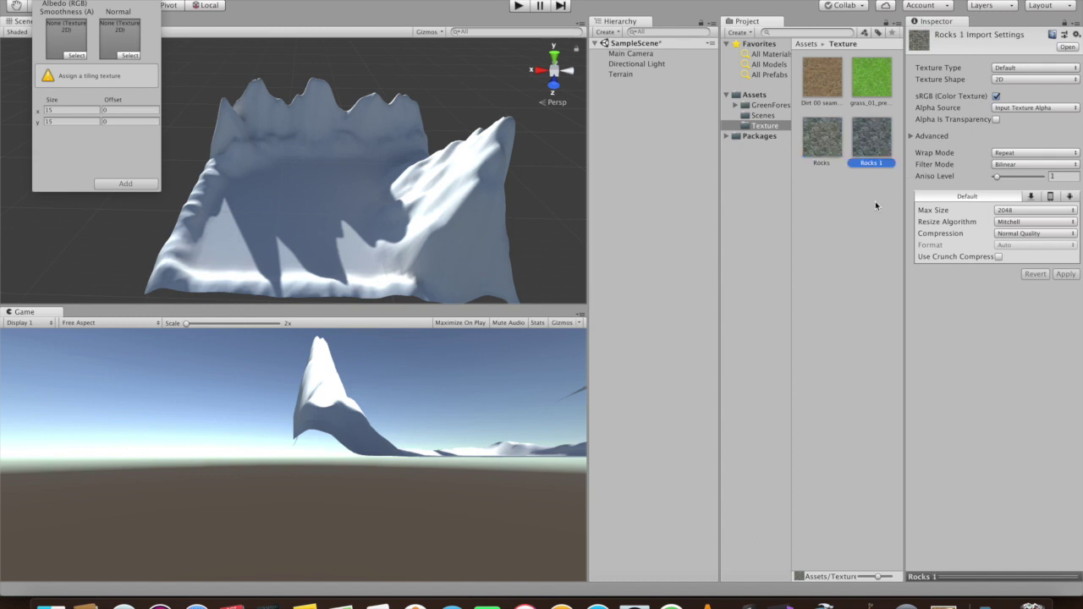
{"action": "right_click", "coordinate": [872, 151]}
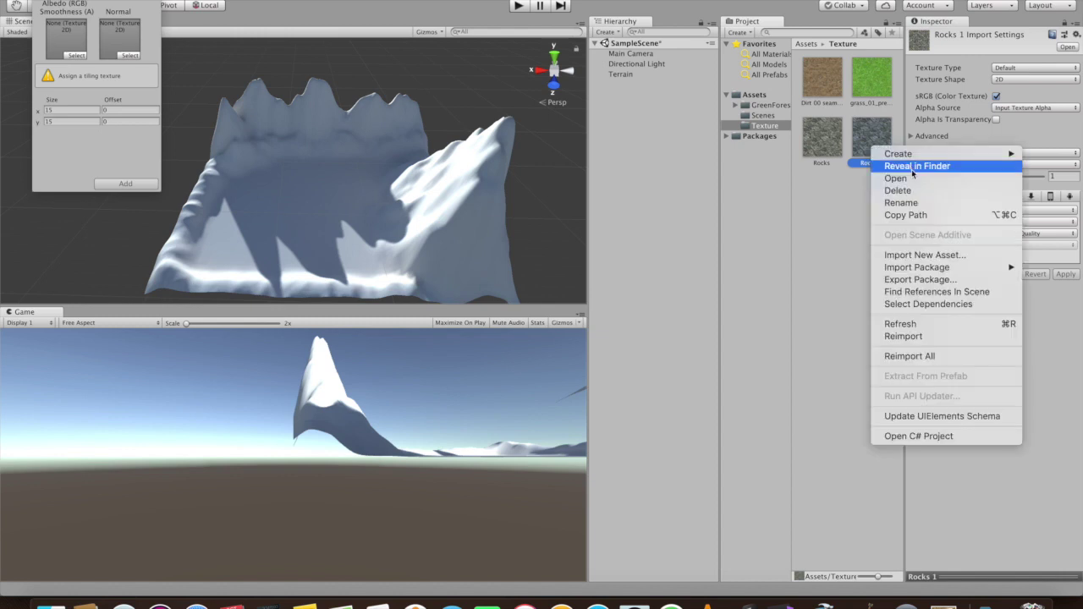
{"action": "left_click", "coordinate": [907, 200]}
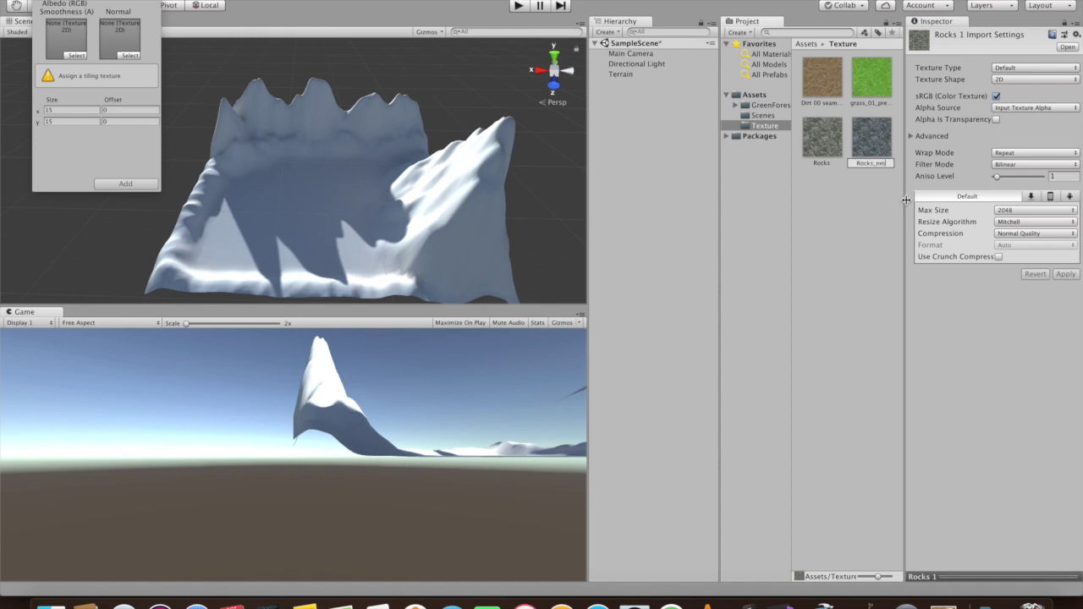
{"action": "type", "text": "Rocks_nm"}
{"action": "key", "text": "Return"}
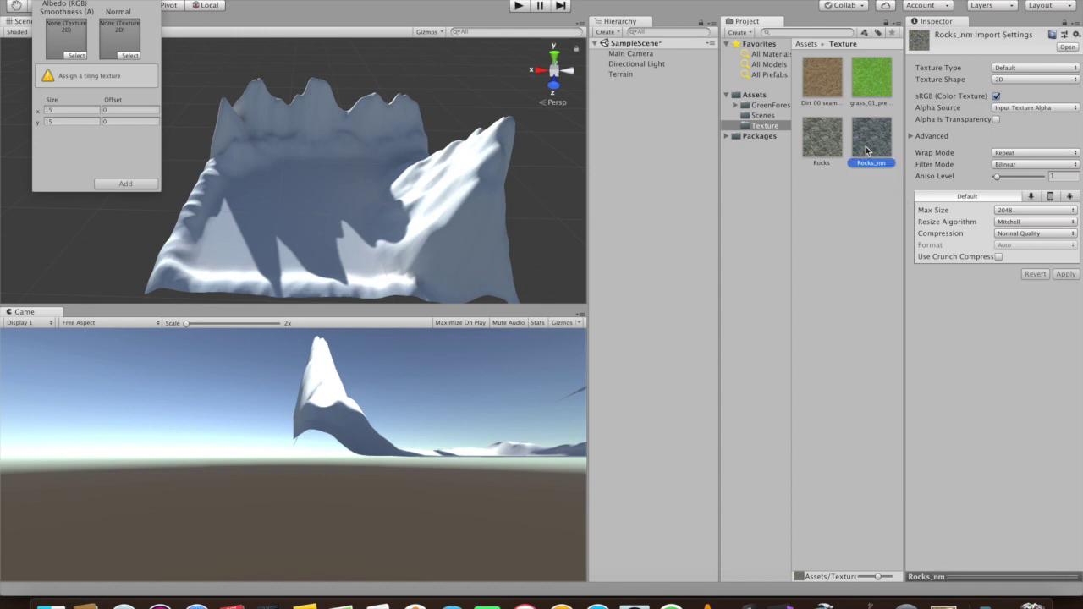
Set the texture type of Rocks_nm to Normal map and apply the import settings.
{"action": "left_click", "coordinate": [1027, 67]}
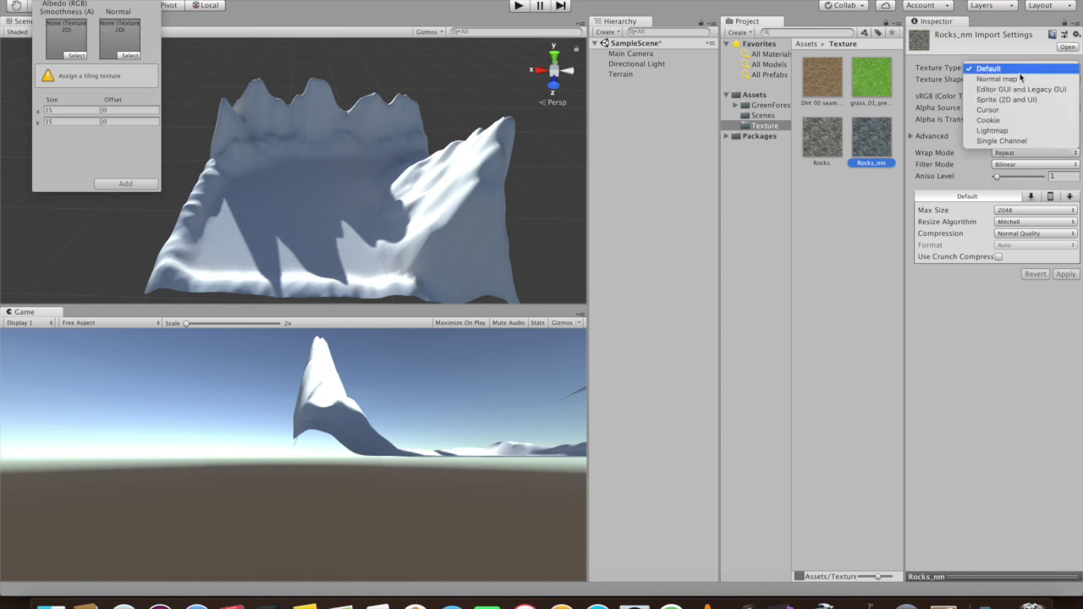
{"action": "left_click", "coordinate": [1014, 77]}
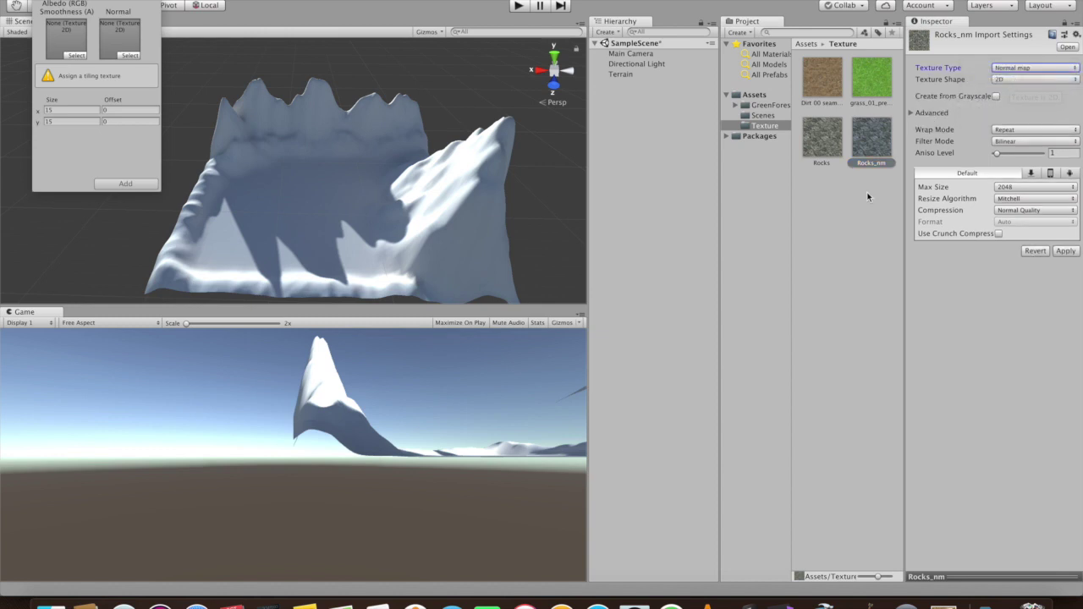
{"action": "left_click", "coordinate": [831, 151]}
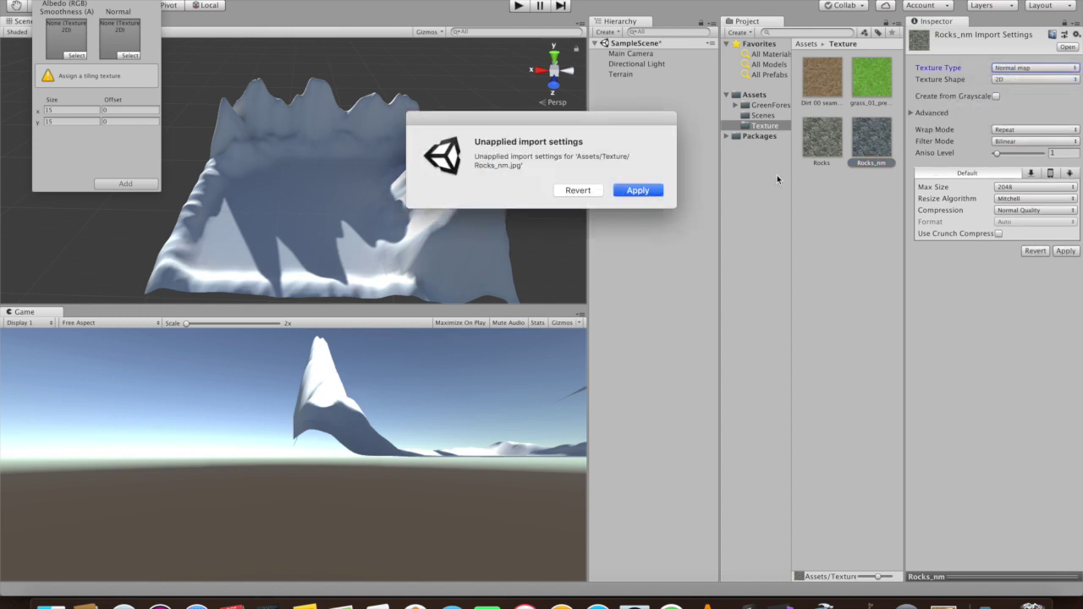
{"action": "left_click", "coordinate": [631, 197]}
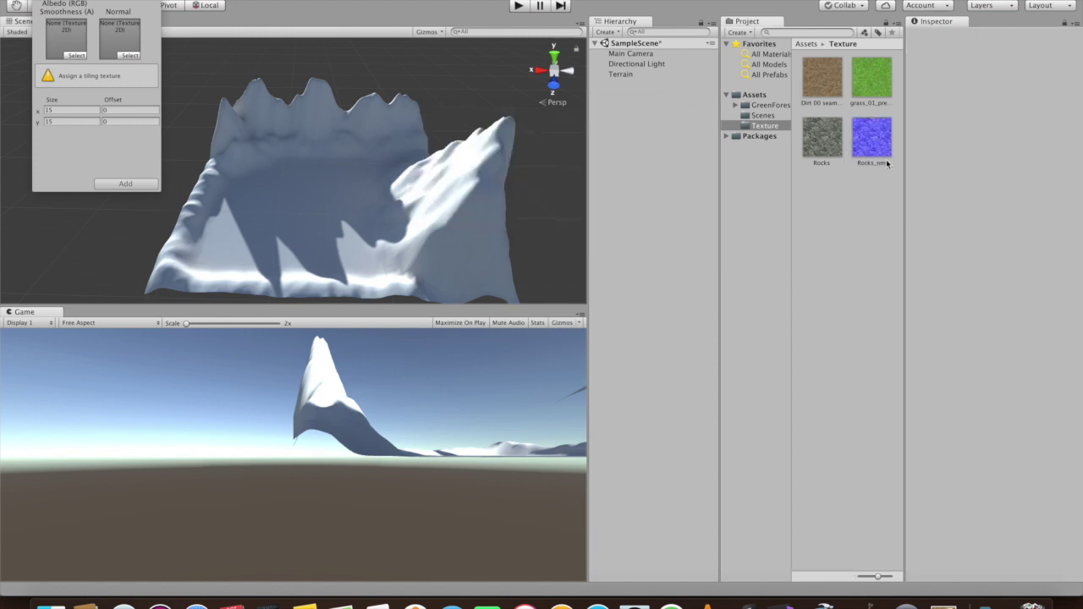
Add a terrain texture with Rocks as albedo, Rocks_nm as normal map and a tiling size of 2 × 2.
{"action": "left_click_drag", "start_coordinate": [832, 148], "coordinate": [76, 42]}
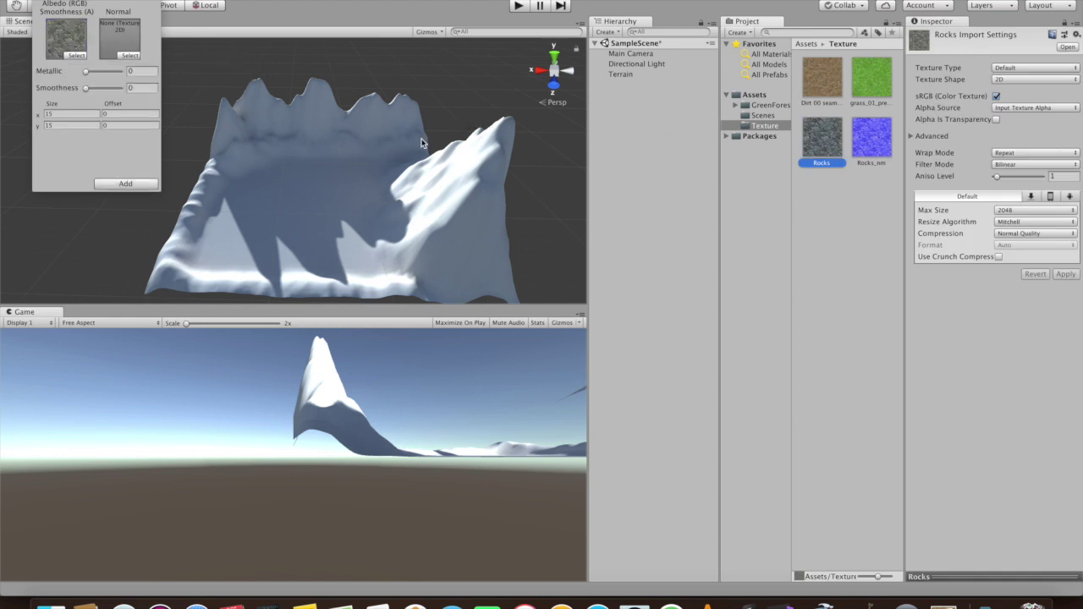
{"action": "left_click_drag", "start_coordinate": [856, 146], "coordinate": [127, 41]}
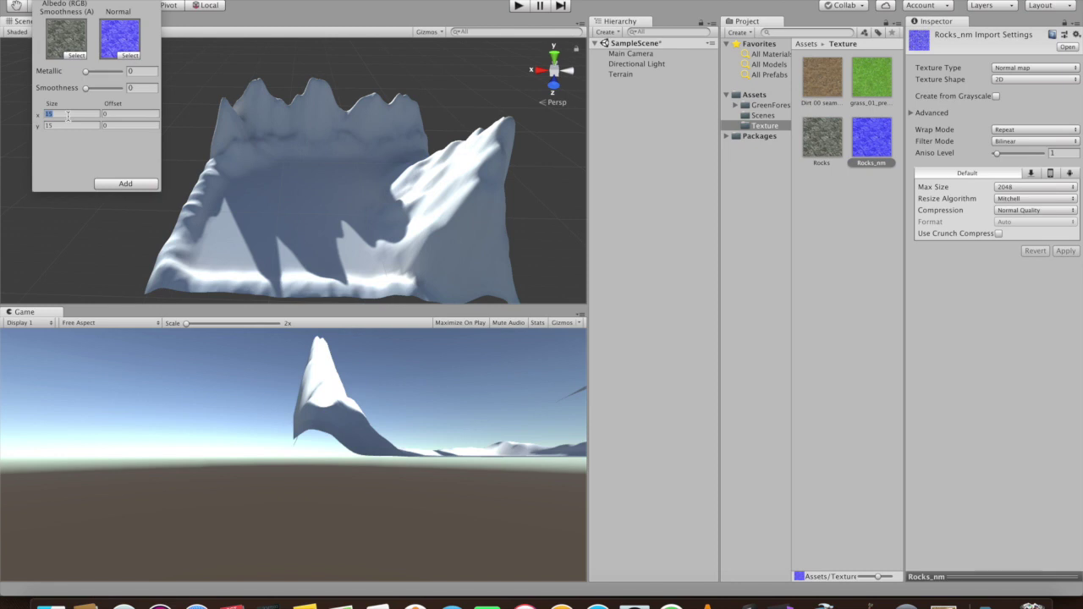
{"action": "left_click", "coordinate": [124, 184]}
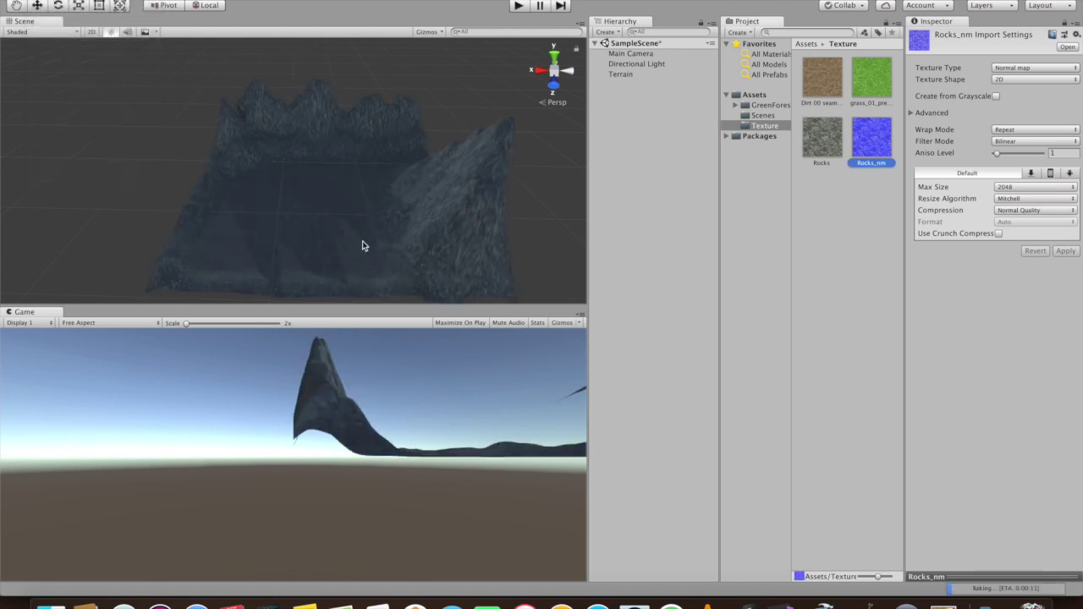
{"action": "scroll", "coordinate": [354, 191], "scroll_direction": "up", "scroll_amount": 6}
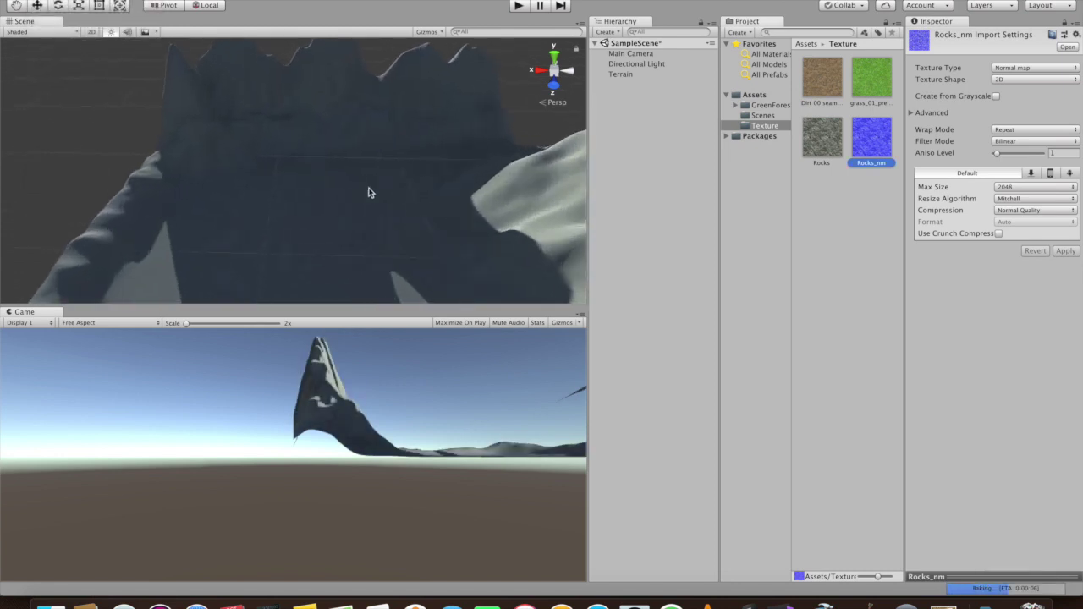
{"action": "scroll", "coordinate": [368, 193], "scroll_direction": "up", "scroll_amount": 8}
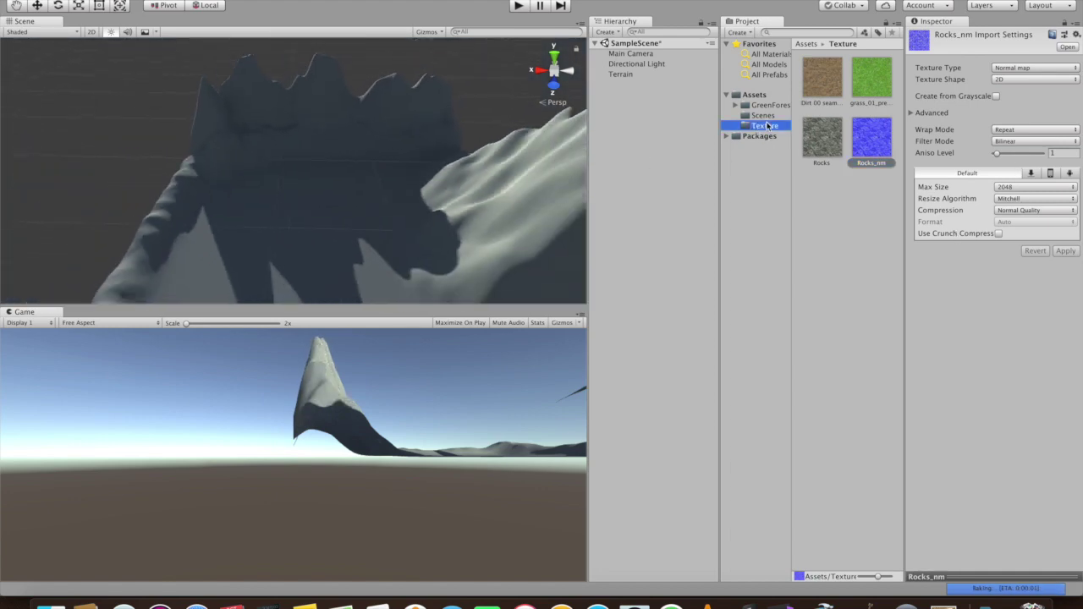
Edit the Terrain's rock texture and set its tiling size to 5 × 5.
{"action": "left_click", "coordinate": [643, 74]}
{"action": "left_click", "coordinate": [1029, 311]}
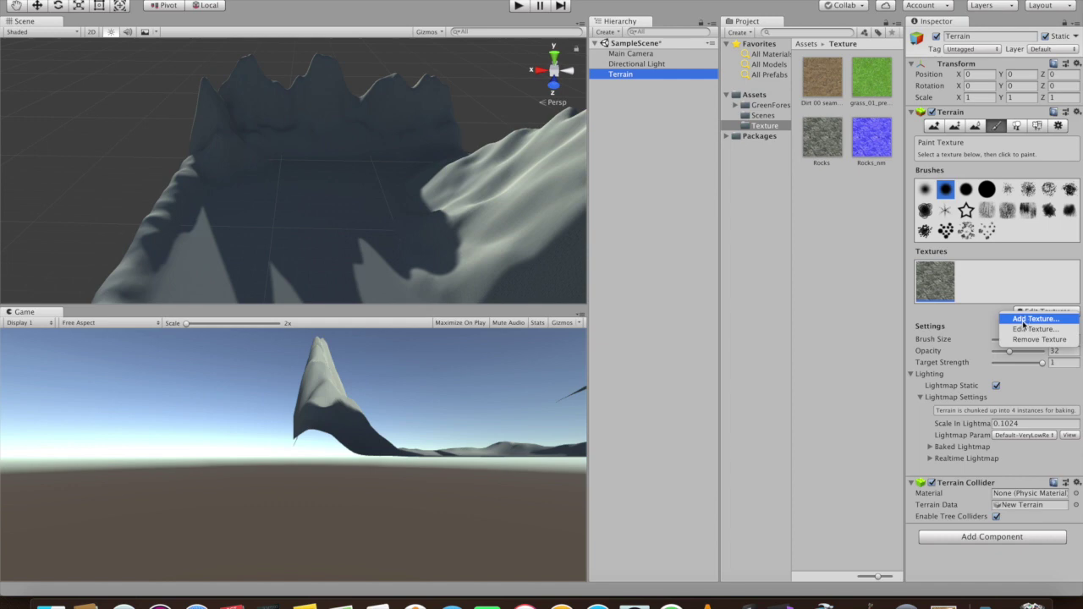
{"action": "left_click", "coordinate": [1028, 325]}
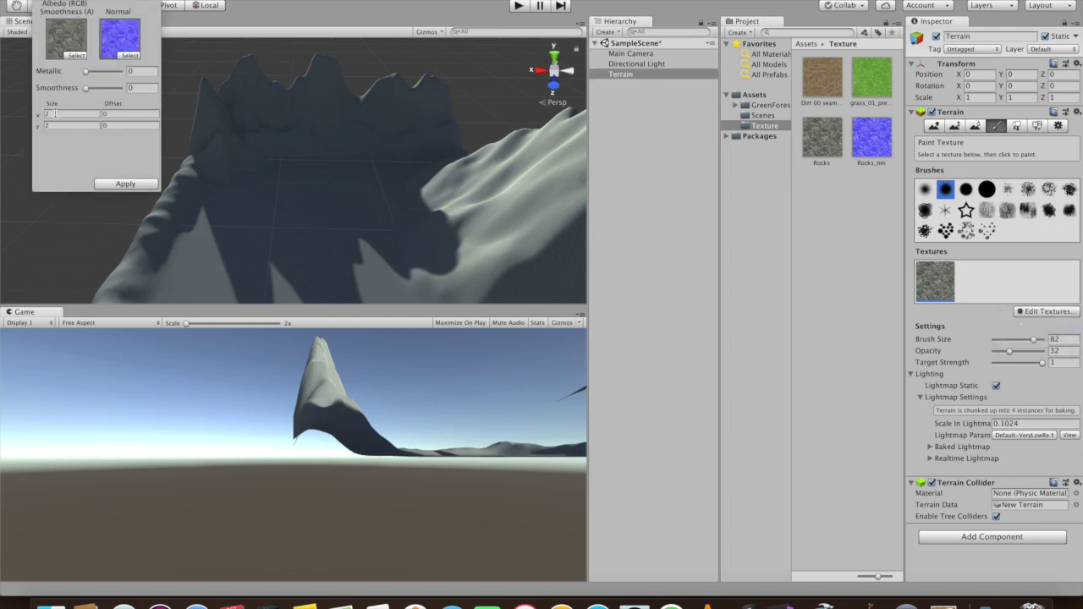
{"action": "type", "text": "5"}
{"action": "key", "text": "Tab"}
{"action": "type", "text": "5"}
{"action": "left_click", "coordinate": [122, 184]}
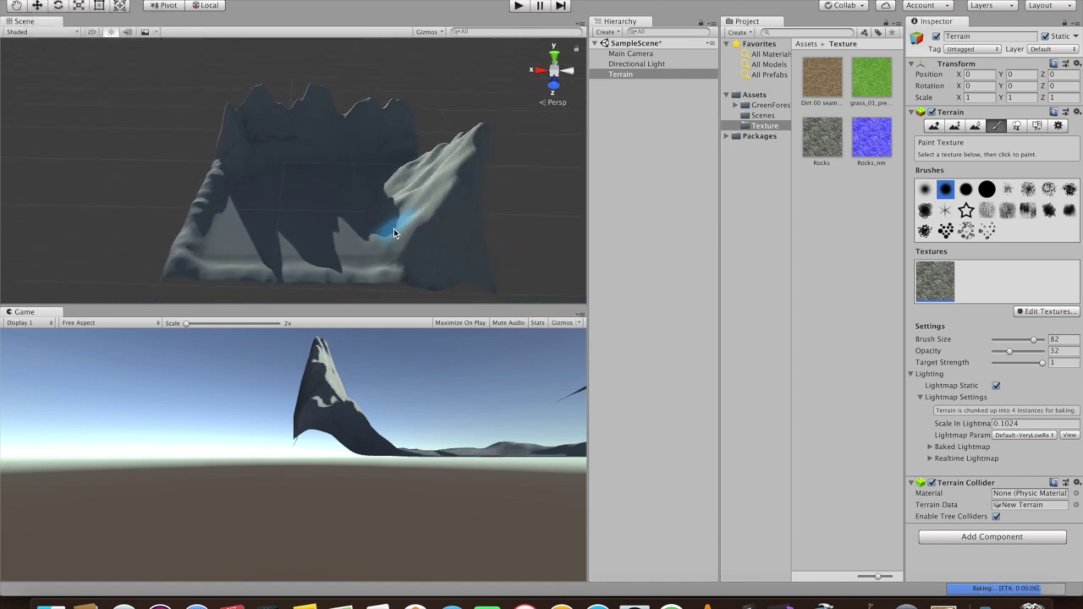
{"action": "scroll", "coordinate": [393, 233], "scroll_direction": "up", "scroll_amount": 8}
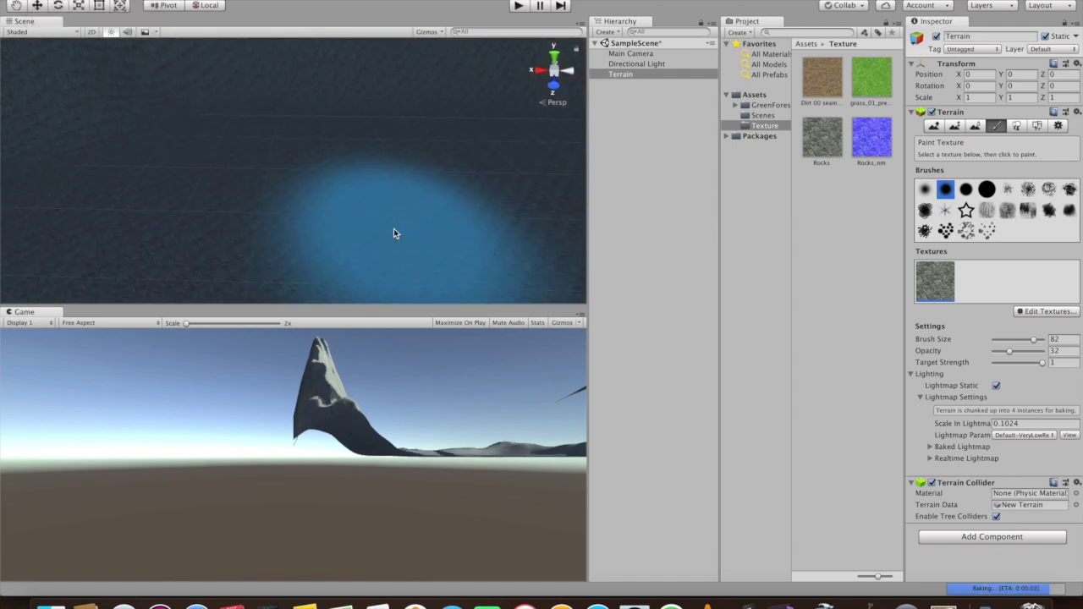
{"action": "mouse_move", "coordinate": [373, 144]}
{"action": "left_mouse_down", "text": "alt"}
{"action": "mouse_move", "coordinate": [387, 198]}
{"action": "mouse_move", "coordinate": [406, 118]}
{"action": "mouse_move", "coordinate": [442, 42]}
{"action": "left_mouse_up", "text": "alt"}
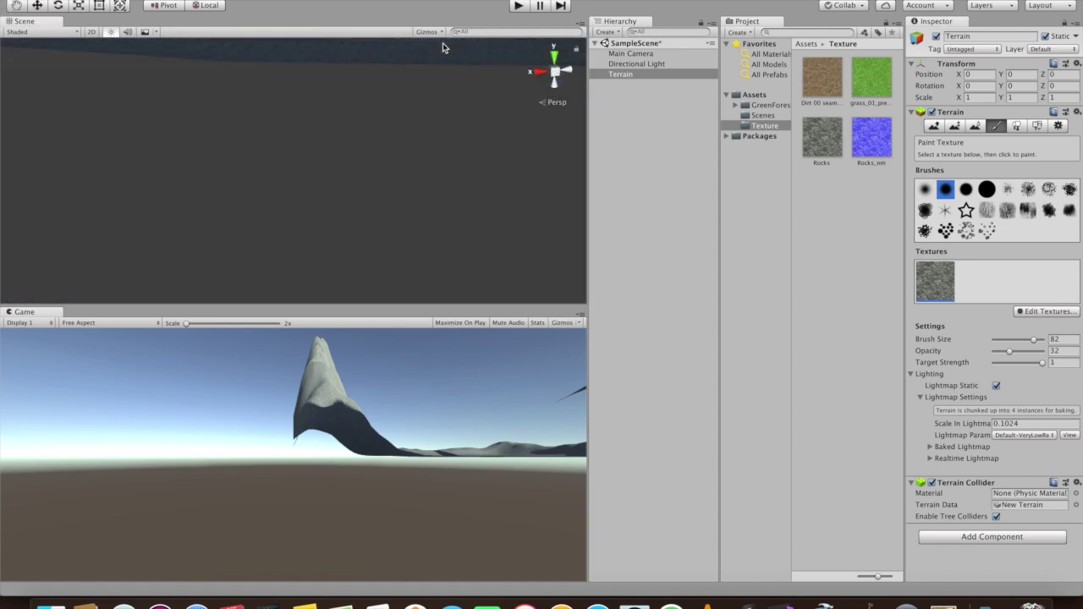
{"action": "key", "text": "q"}
{"action": "left_click_drag", "start_coordinate": [431, 181], "coordinate": [429, 274]}
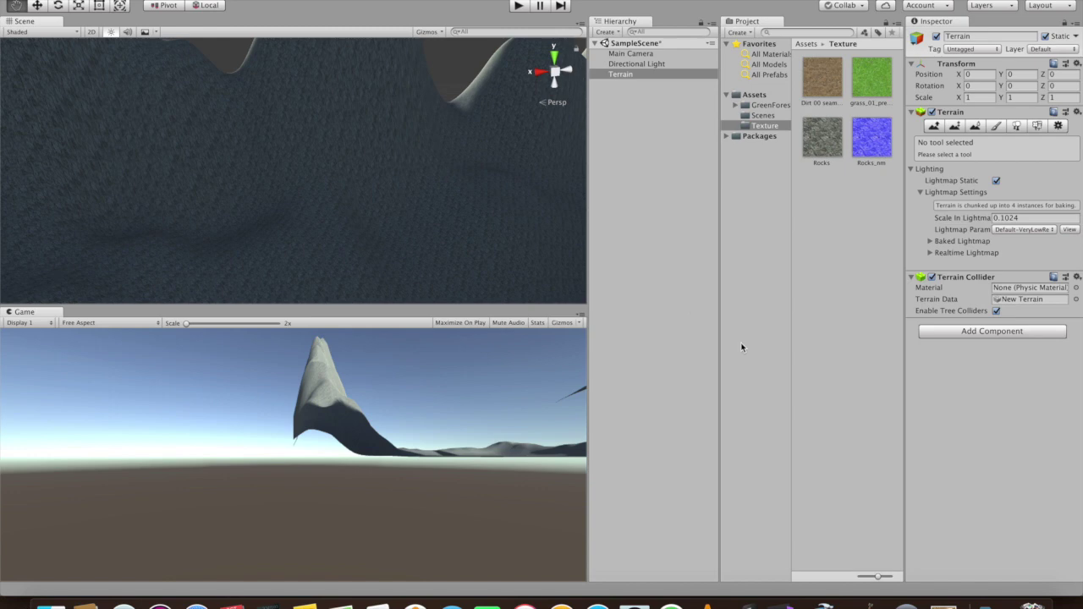
Duplicate the grass_01_preview texture and rename the copy "grass_nm".
{"action": "left_click", "coordinate": [879, 87]}
{"action": "scroll", "coordinate": [380, 164], "scroll_direction": "down", "scroll_amount": 5}
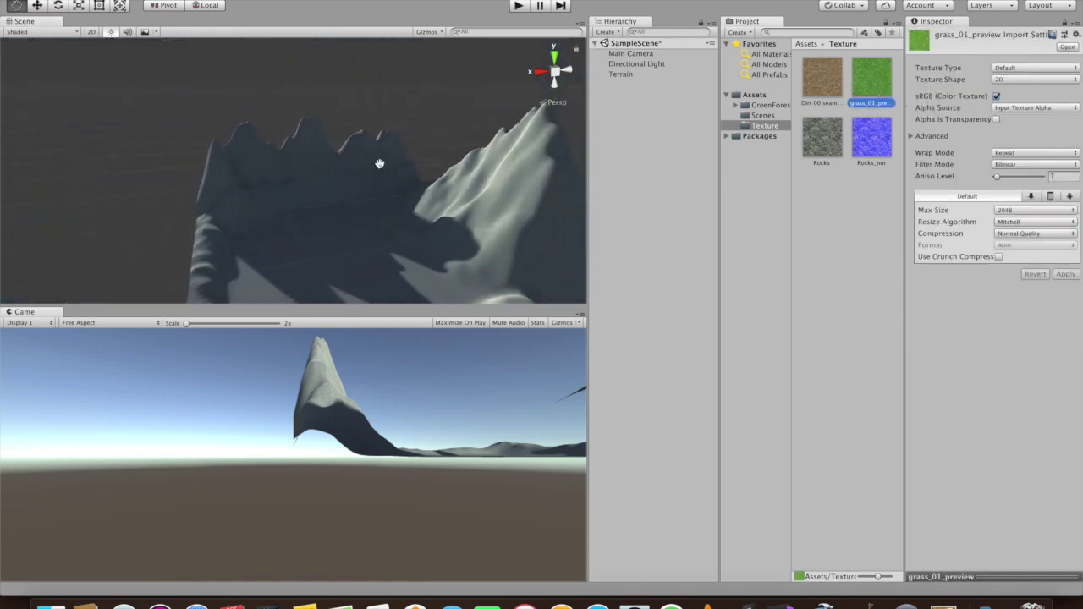
{"action": "right_click", "coordinate": [877, 76]}
{"action": "left_click", "coordinate": [840, 224]}
{"action": "key", "text": "super+d"}
{"action": "right_click", "coordinate": [820, 142]}
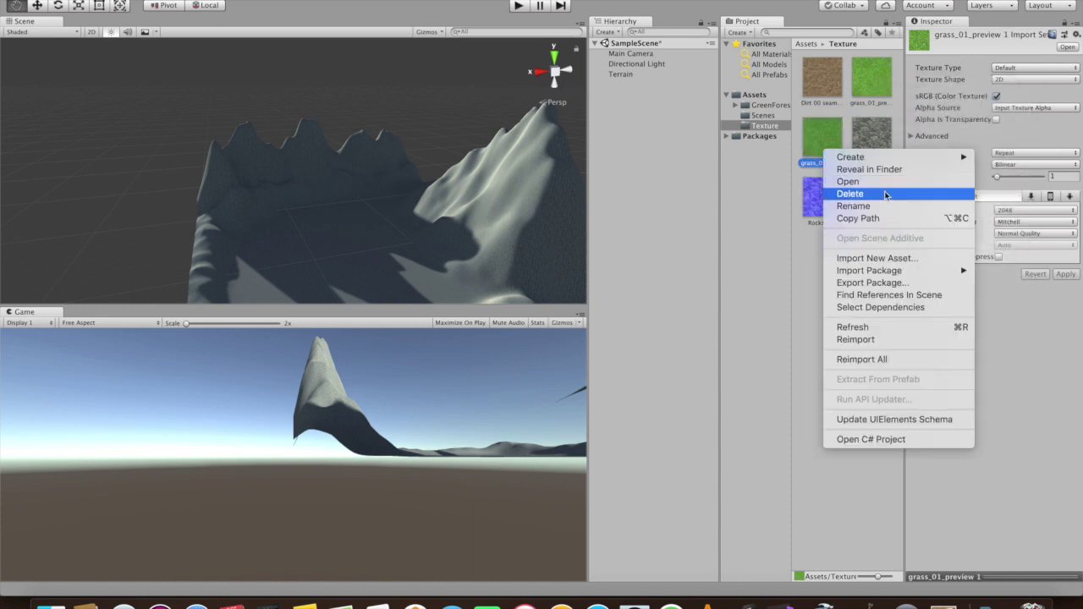
{"action": "left_click", "coordinate": [846, 203]}
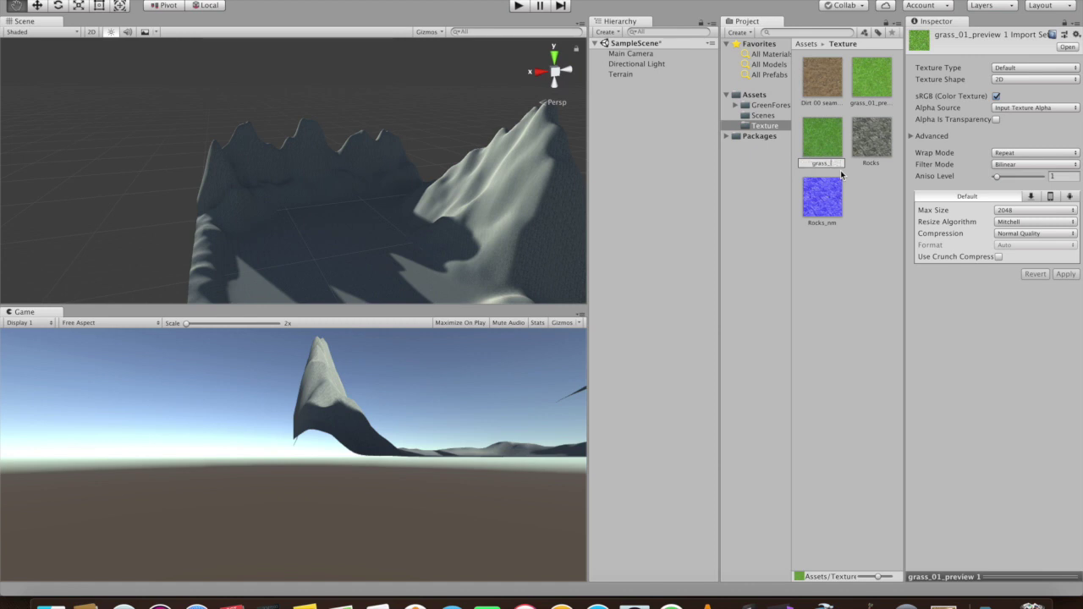
Rename the original grass_01_preview texture as "grass".
{"action": "left_click", "coordinate": [853, 90]}
{"action": "right_click", "coordinate": [866, 71]}
{"action": "left_click", "coordinate": [897, 126]}
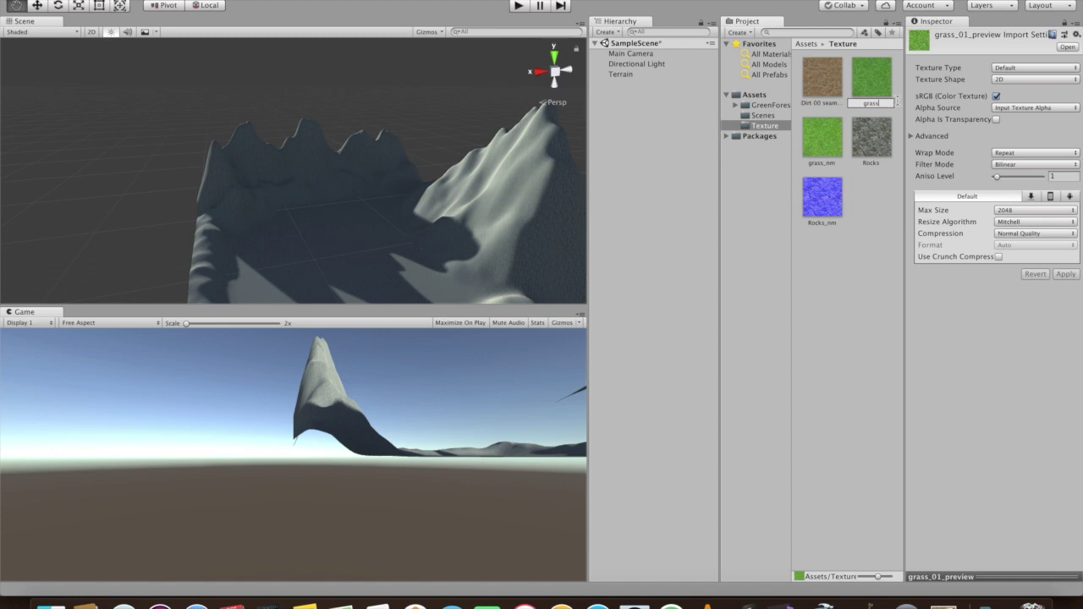
{"action": "key", "text": "Return"}
Set the texture type of grass_nm to Normal map and apply the import settings.
{"action": "left_click", "coordinate": [825, 147]}
{"action": "left_click", "coordinate": [1065, 69]}
{"action": "left_click", "coordinate": [1036, 78]}
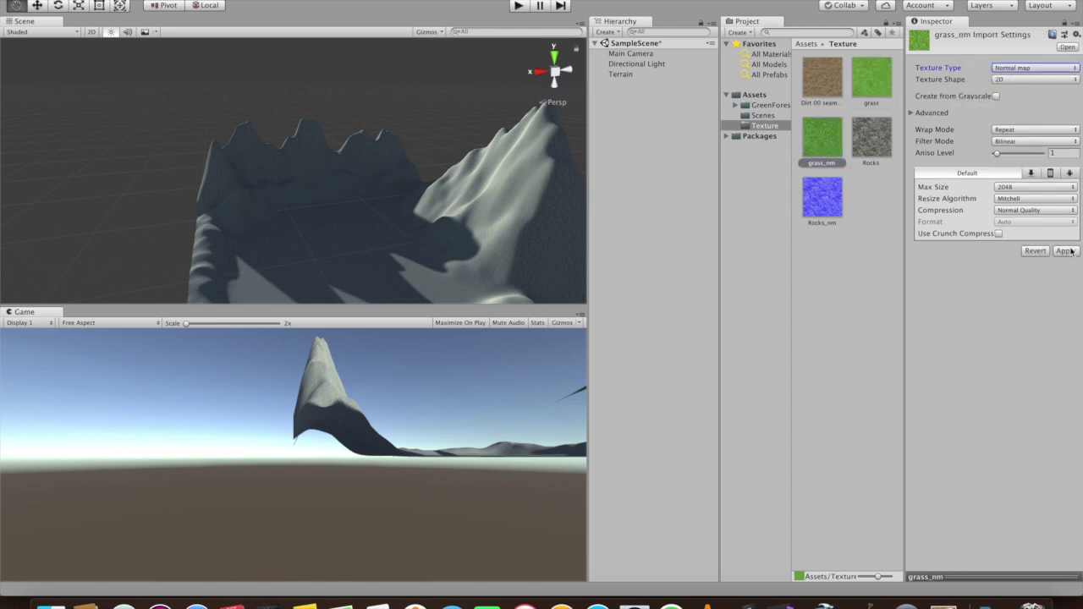
{"action": "left_click", "coordinate": [1066, 253]}
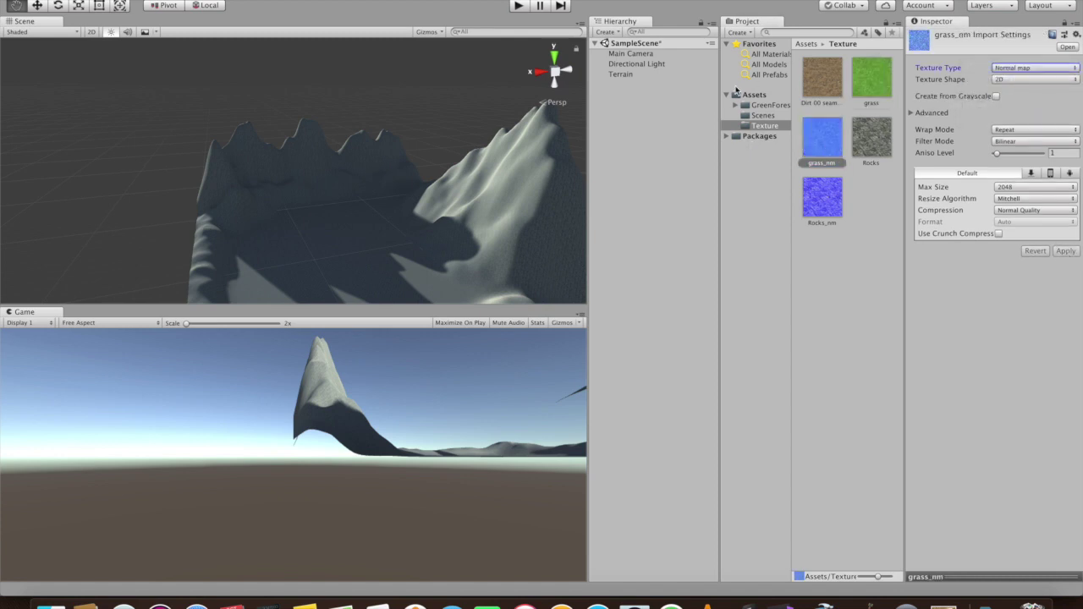
Add a second paint texture to the Terrain, using grass as the albedo and grass_nm as the normal map.
{"action": "left_click", "coordinate": [643, 75]}
{"action": "left_click", "coordinate": [996, 126]}
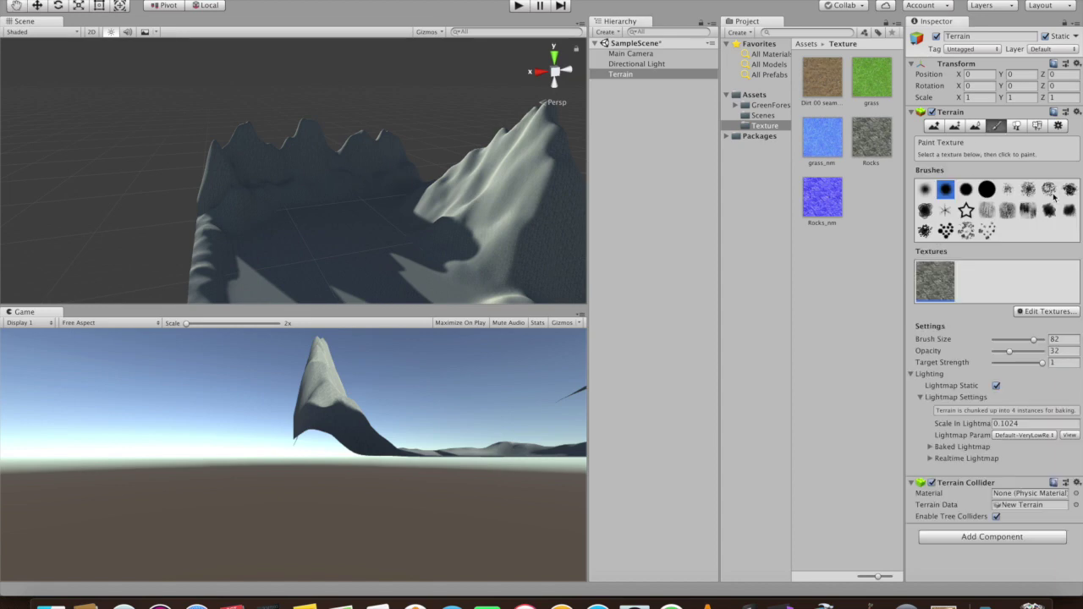
{"action": "left_click", "coordinate": [1041, 312]}
{"action": "left_click", "coordinate": [1035, 324]}
{"action": "left_click_drag", "start_coordinate": [856, 76], "coordinate": [149, 83]}
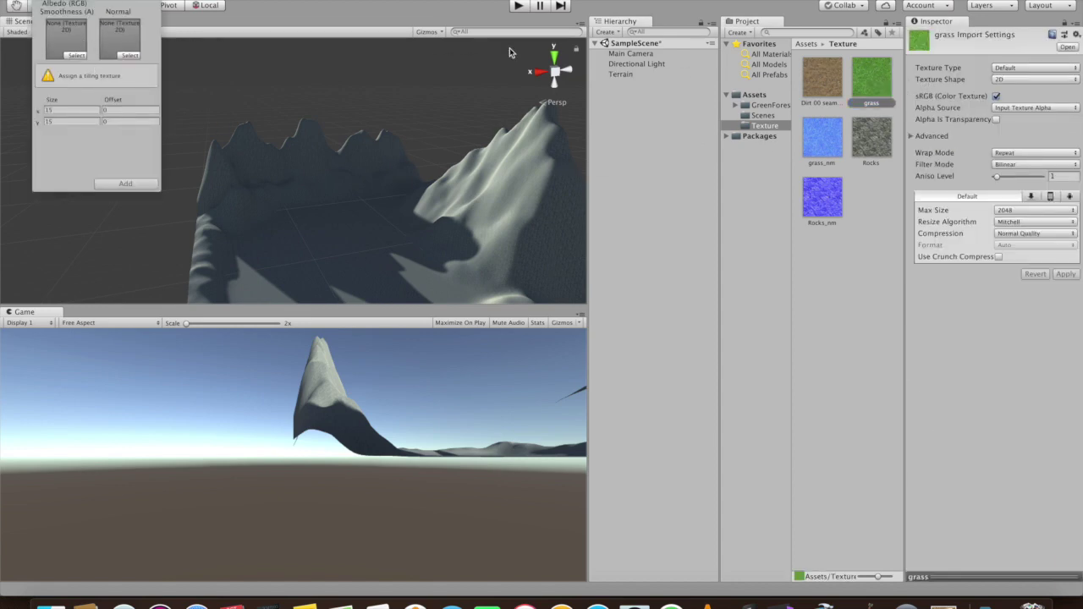
{"action": "left_click_drag", "start_coordinate": [878, 88], "coordinate": [68, 39]}
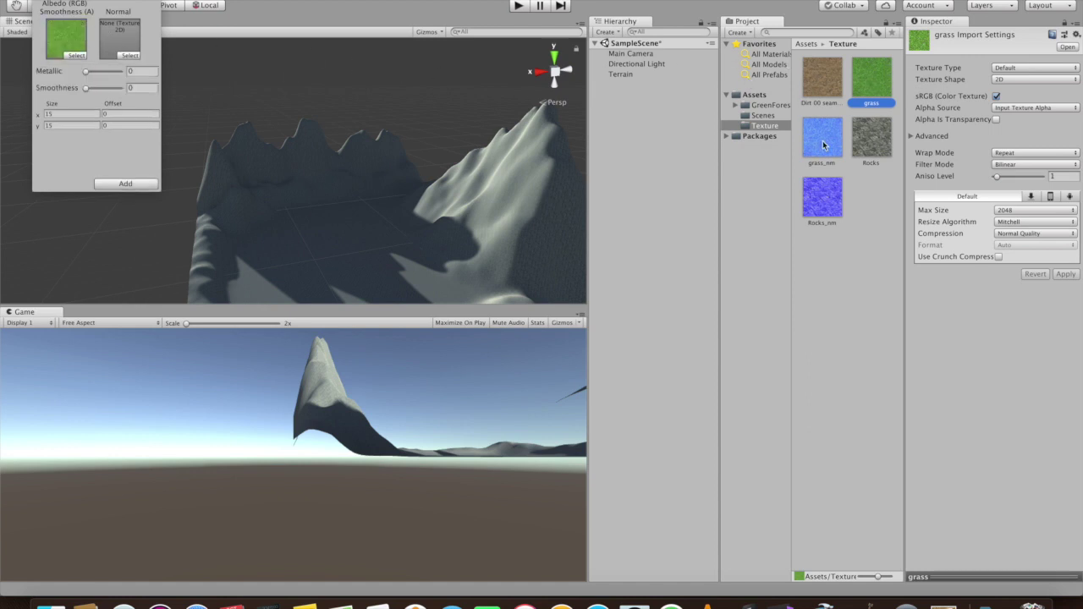
{"action": "left_click_drag", "start_coordinate": [161, 127], "coordinate": [119, 39]}
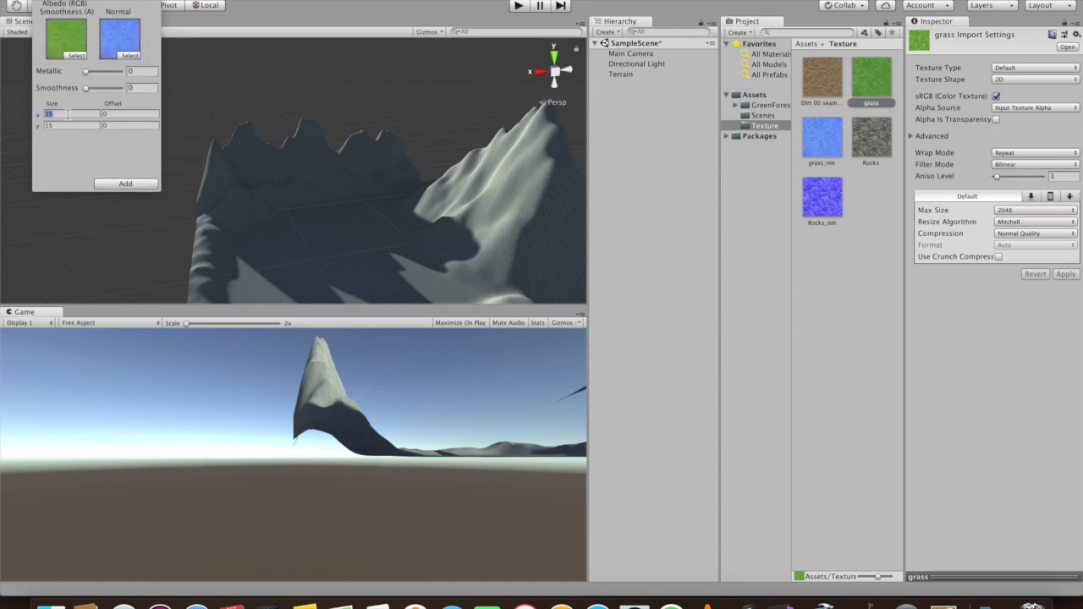
{"action": "left_click", "coordinate": [118, 184]}
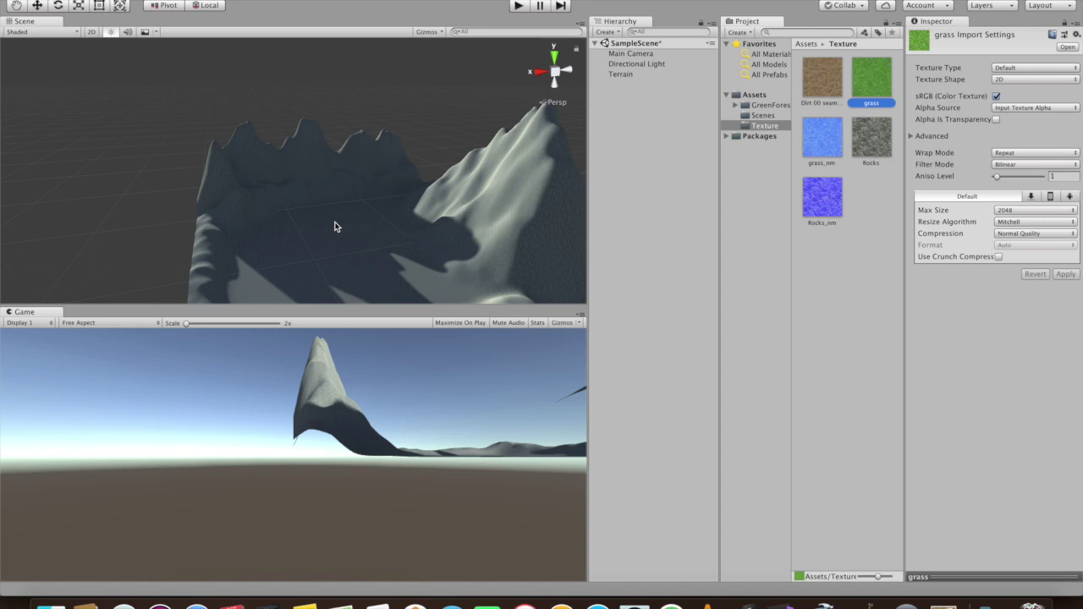
Set the terrain brush opacity to 81 and paint a first patch of the grass texture on the far valley floor.
{"action": "left_click", "coordinate": [626, 78]}
{"action": "left_click", "coordinate": [981, 296]}
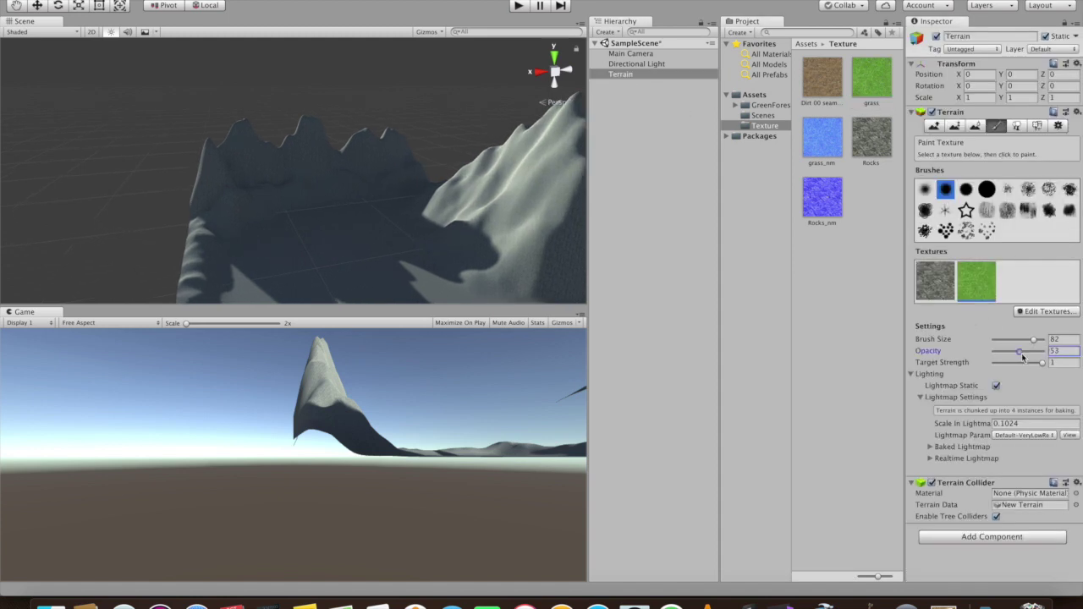
{"action": "mouse_move", "coordinate": [358, 225]}
{"action": "left_mouse_down"}
{"action": "mouse_move", "coordinate": [387, 212]}
{"action": "mouse_move", "coordinate": [286, 245]}
{"action": "left_mouse_up"}
{"action": "scroll", "coordinate": [287, 245], "scroll_direction": "up", "scroll_amount": 5}
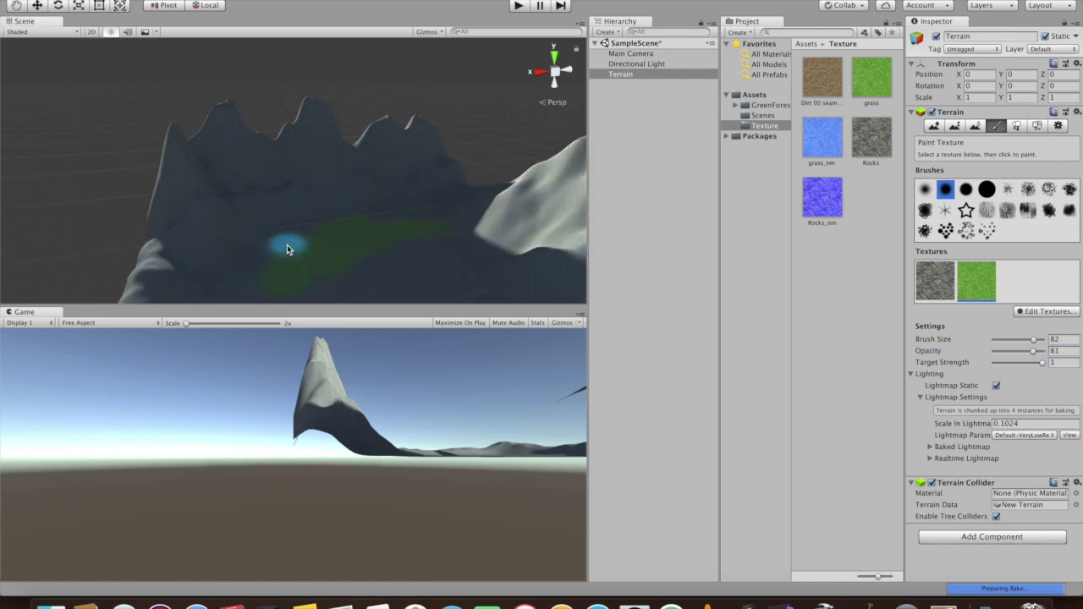
Examine the painted grass patch up close and in the context of the whole terrain.
{"action": "left_click_drag", "start_coordinate": [399, 259], "coordinate": [368, 310], "text": "alt"}
{"action": "key", "text": "q"}
{"action": "left_click_drag", "start_coordinate": [341, 263], "coordinate": [333, 222]}
{"action": "scroll", "coordinate": [334, 222], "scroll_direction": "up", "scroll_amount": 5}
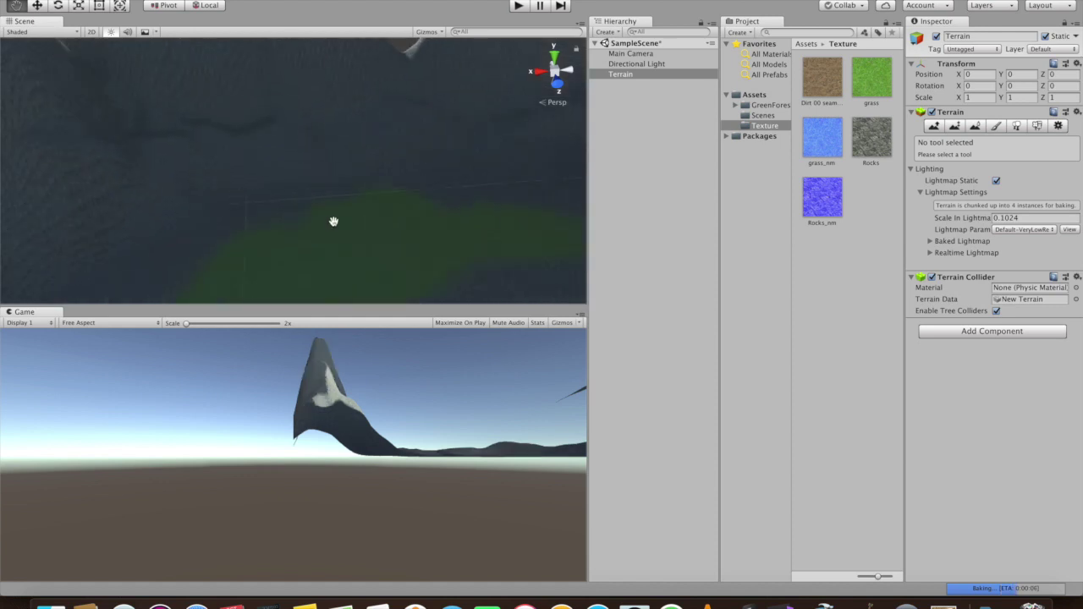
{"action": "scroll", "coordinate": [334, 222], "scroll_direction": "up", "scroll_amount": 3}
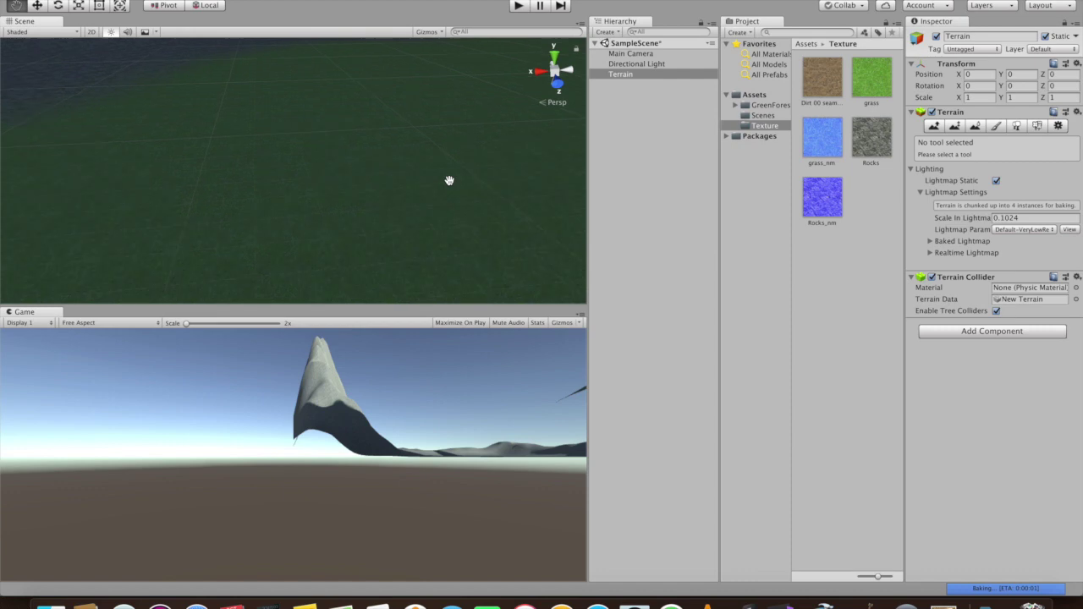
{"action": "left_click_drag", "start_coordinate": [415, 218], "coordinate": [411, 223], "text": "alt"}
{"action": "scroll", "coordinate": [411, 224], "scroll_direction": "down", "scroll_amount": 8}
{"action": "scroll", "coordinate": [522, 218], "scroll_direction": "down", "scroll_amount": 3}
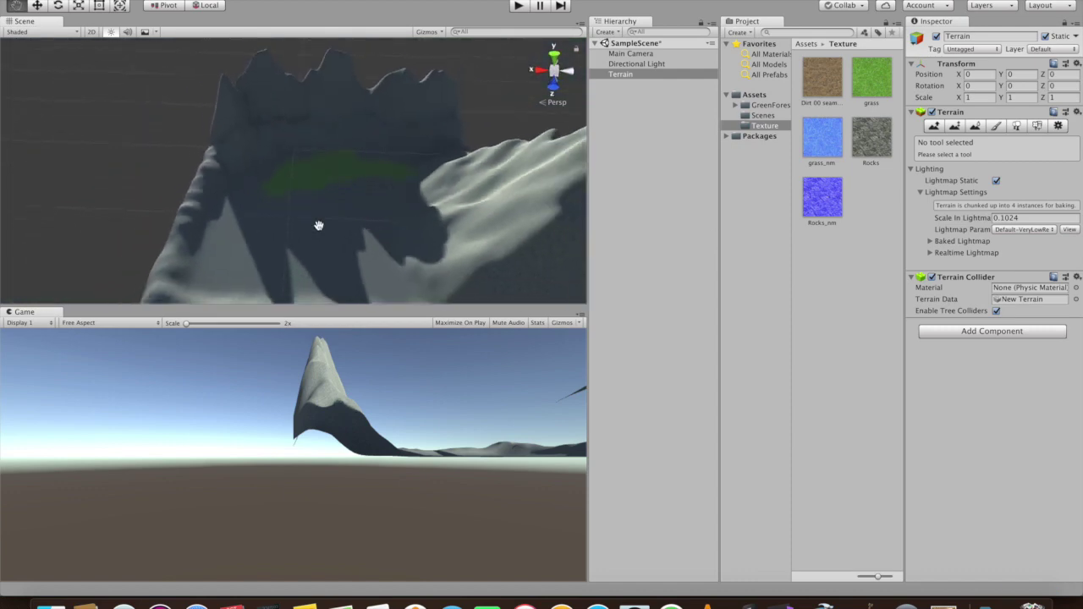
{"action": "scroll", "coordinate": [319, 225], "scroll_direction": "down", "scroll_amount": 2}
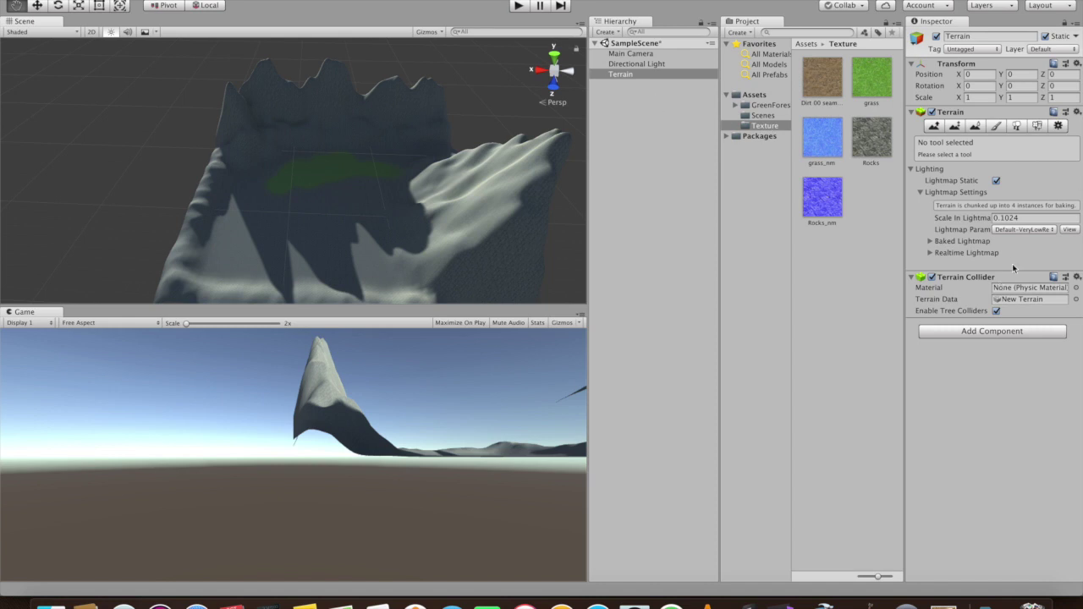
Cover the valley floor with grass at brush size 100 and repaint rock on the lower slopes along the back and side ridges.
{"action": "left_click", "coordinate": [997, 127]}
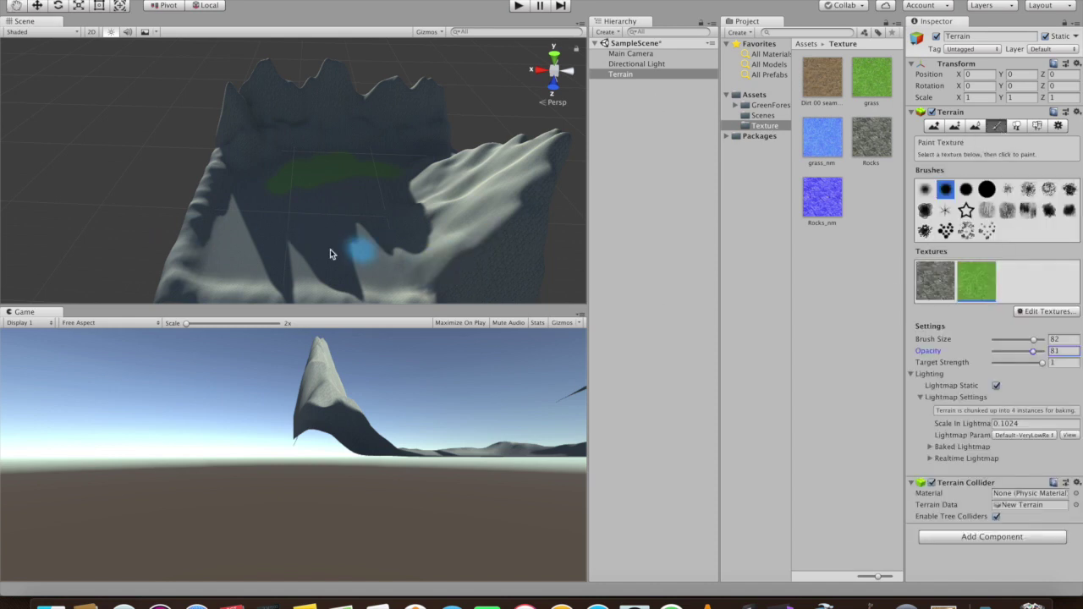
{"action": "left_click_drag", "start_coordinate": [1031, 338], "coordinate": [1049, 339]}
{"action": "mouse_move", "coordinate": [288, 159]}
{"action": "left_mouse_down"}
{"action": "mouse_move", "coordinate": [228, 175]}
{"action": "mouse_move", "coordinate": [208, 249]}
{"action": "left_mouse_up"}
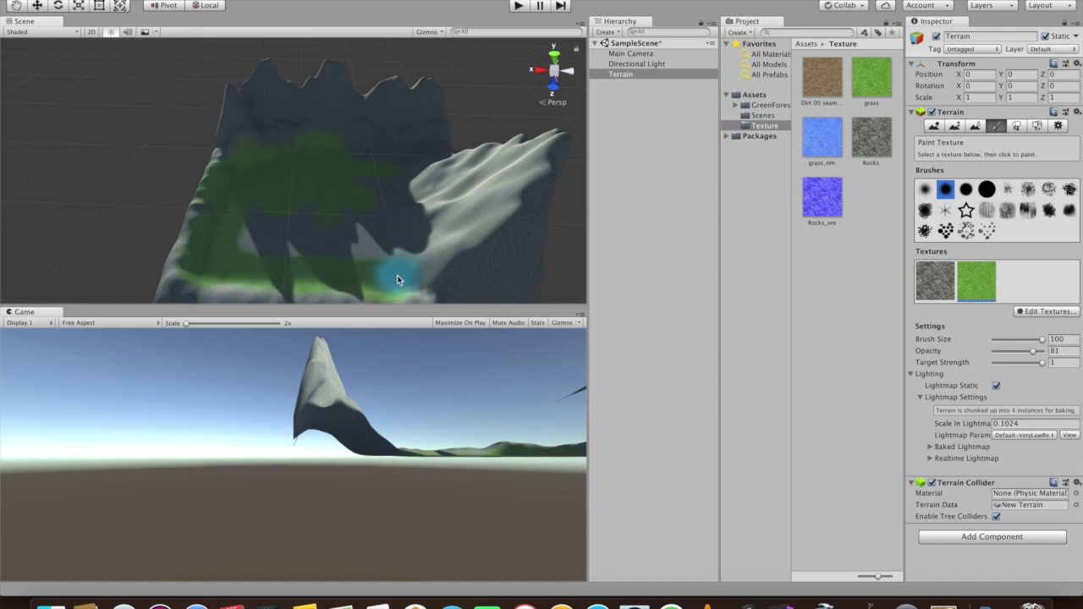
{"action": "mouse_move", "coordinate": [384, 234]}
{"action": "left_mouse_down"}
{"action": "mouse_move", "coordinate": [367, 225]}
{"action": "mouse_move", "coordinate": [310, 259]}
{"action": "mouse_move", "coordinate": [244, 247]}
{"action": "left_mouse_up"}
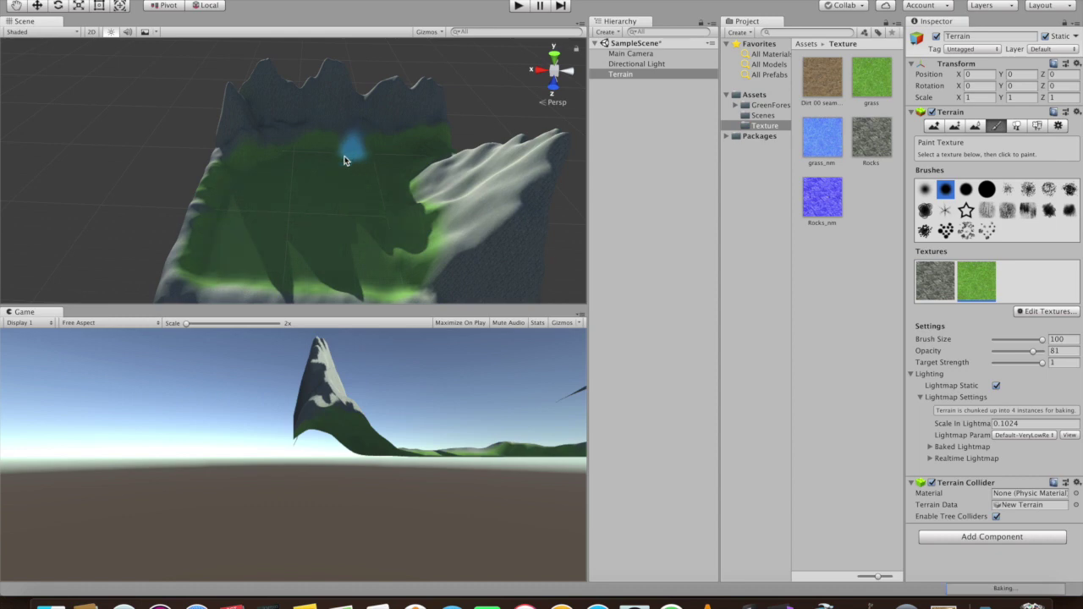
{"action": "left_click", "coordinate": [928, 286]}
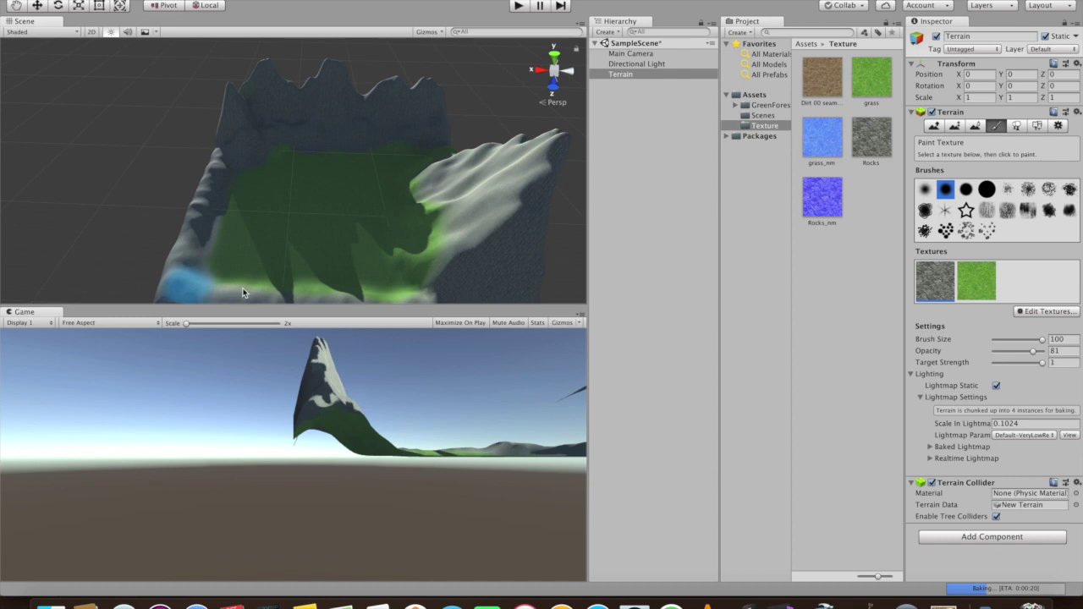
Set the brush size to 51 and paint grass along the foot of the side ridge.
{"action": "key", "text": "shift+period"}
{"action": "scroll", "coordinate": [224, 262], "scroll_direction": "up", "scroll_amount": 5}
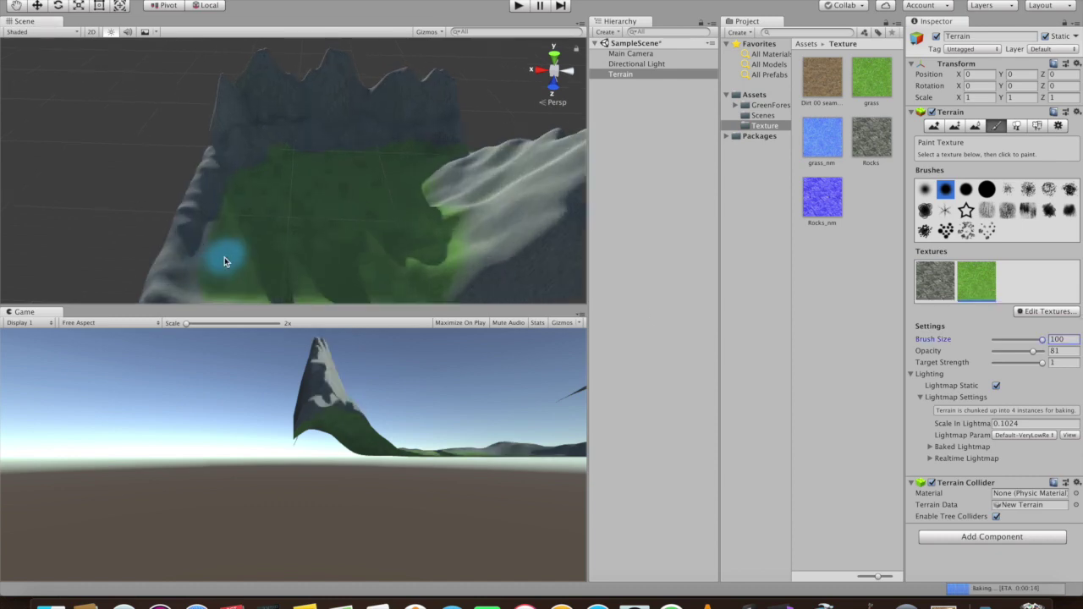
{"action": "key", "text": "q"}
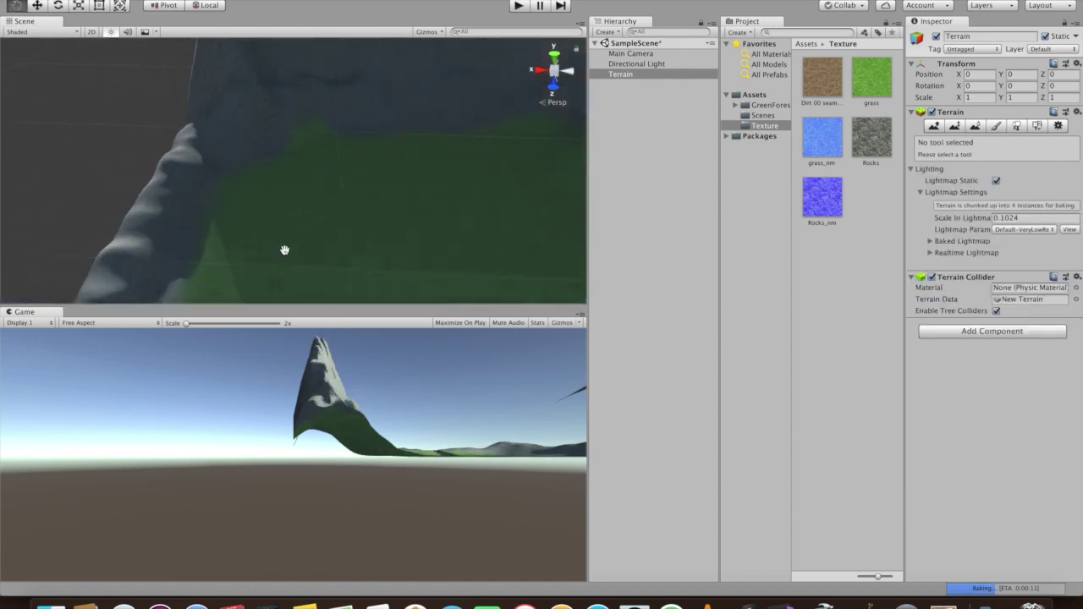
{"action": "left_click_drag", "start_coordinate": [284, 250], "coordinate": [314, 237]}
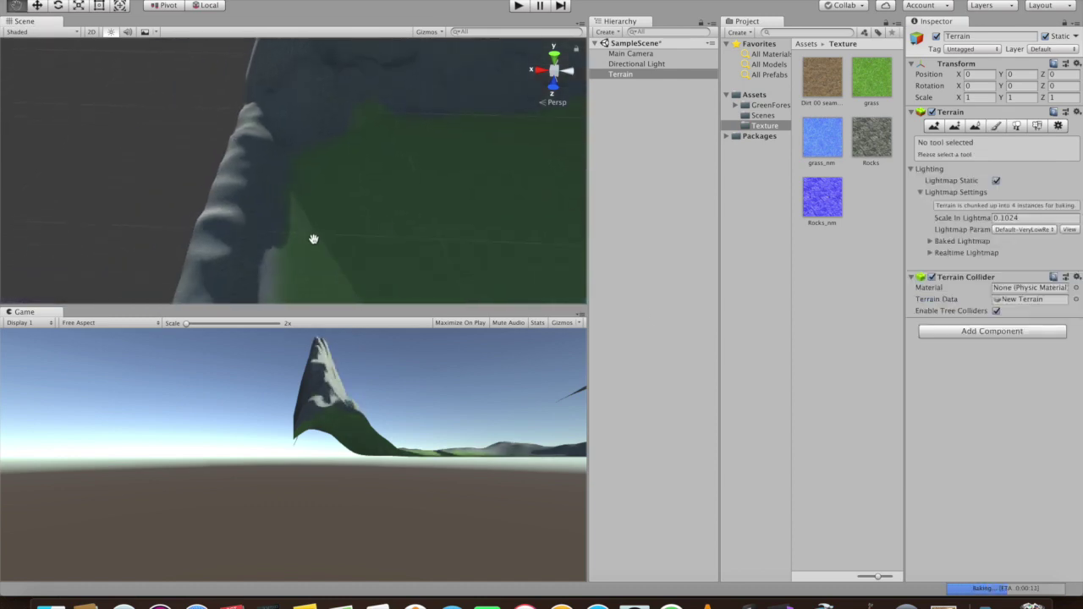
{"action": "left_click", "coordinate": [996, 126]}
{"action": "left_click", "coordinate": [1064, 338]}
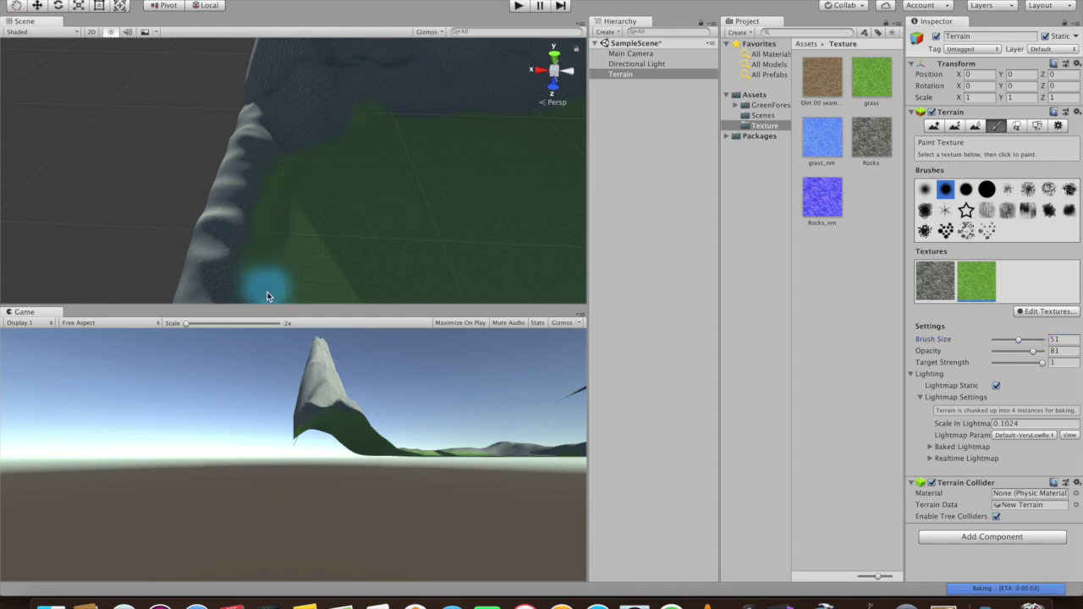
Extend the grass into the near corner and along the front edge of the valley floor.
{"action": "key", "text": "q"}
{"action": "mouse_move", "coordinate": [355, 157]}
{"action": "left_mouse_down"}
{"action": "mouse_move", "coordinate": [344, 123]}
{"action": "mouse_move", "coordinate": [334, 163]}
{"action": "mouse_move", "coordinate": [292, 116]}
{"action": "left_mouse_up"}
{"action": "left_click", "coordinate": [996, 126]}
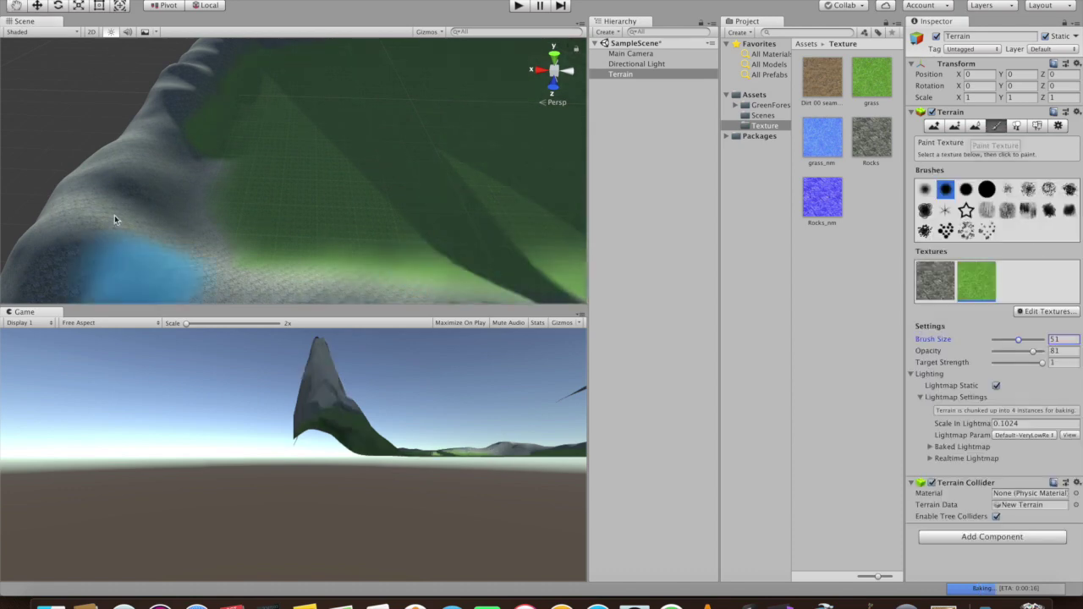
{"action": "mouse_move", "coordinate": [205, 171]}
{"action": "left_mouse_down"}
{"action": "mouse_move", "coordinate": [205, 217]}
{"action": "mouse_move", "coordinate": [293, 261]}
{"action": "mouse_move", "coordinate": [434, 252]}
{"action": "left_mouse_up"}
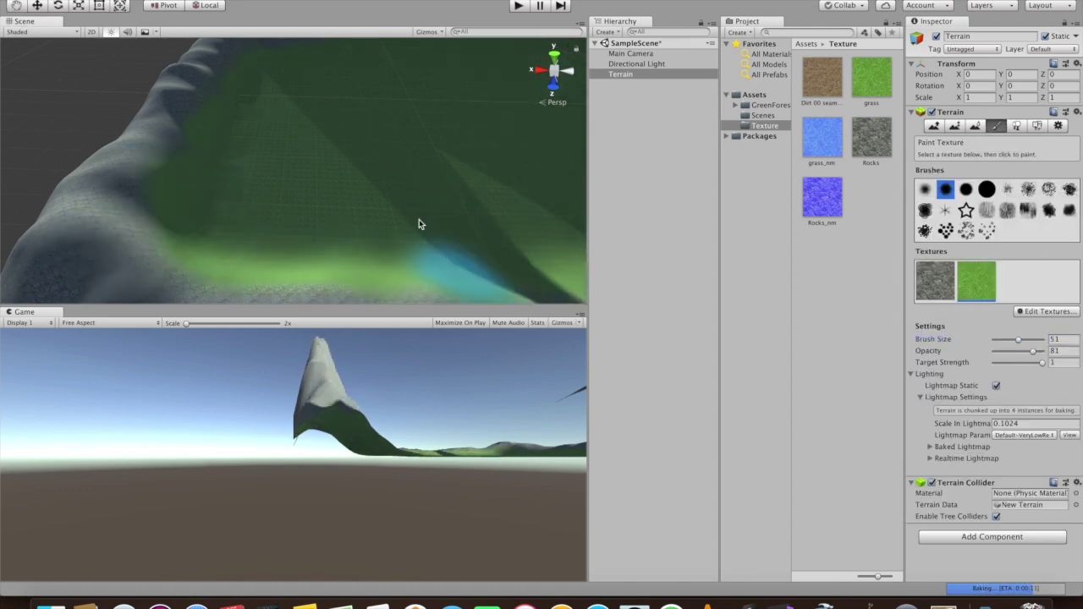
{"action": "scroll", "coordinate": [418, 214], "scroll_direction": "down", "scroll_amount": 5}
{"action": "left_click_drag", "start_coordinate": [418, 215], "coordinate": [518, 185], "text": "alt"}
{"action": "scroll", "coordinate": [404, 107], "scroll_direction": "down", "scroll_amount": 3}
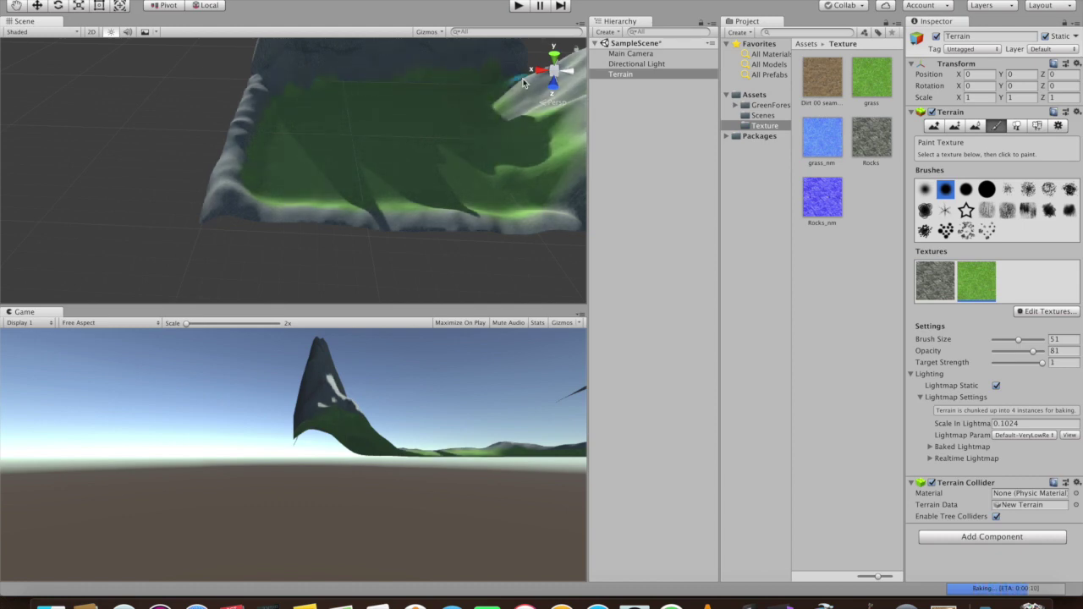
Rename the Dirt 00 seamless texture as "Dirt".
{"action": "left_click", "coordinate": [821, 78]}
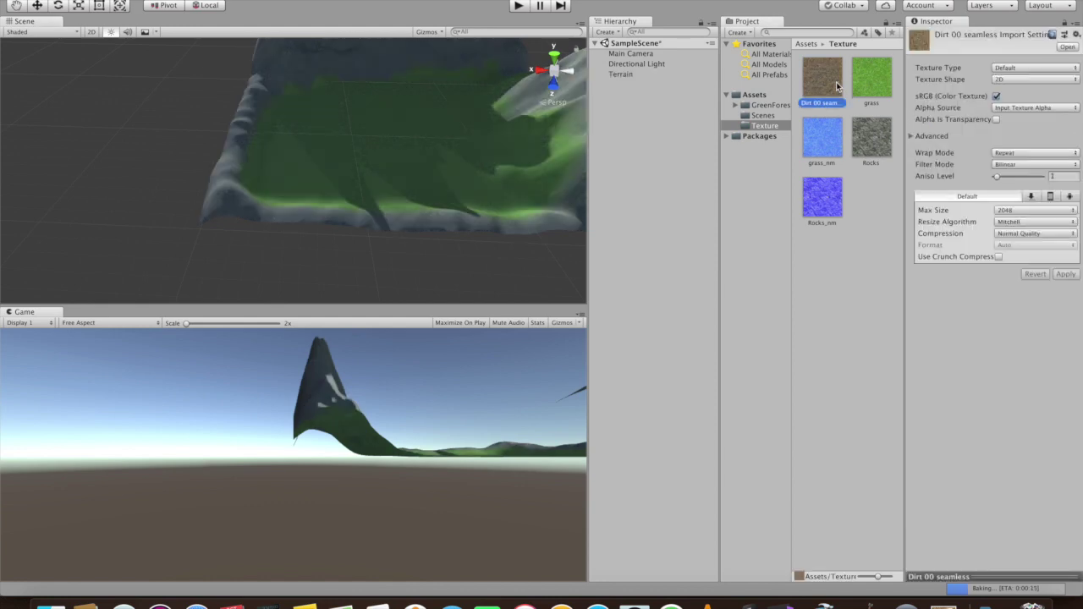
{"action": "right_click", "coordinate": [838, 82]}
{"action": "left_click", "coordinate": [866, 137]}
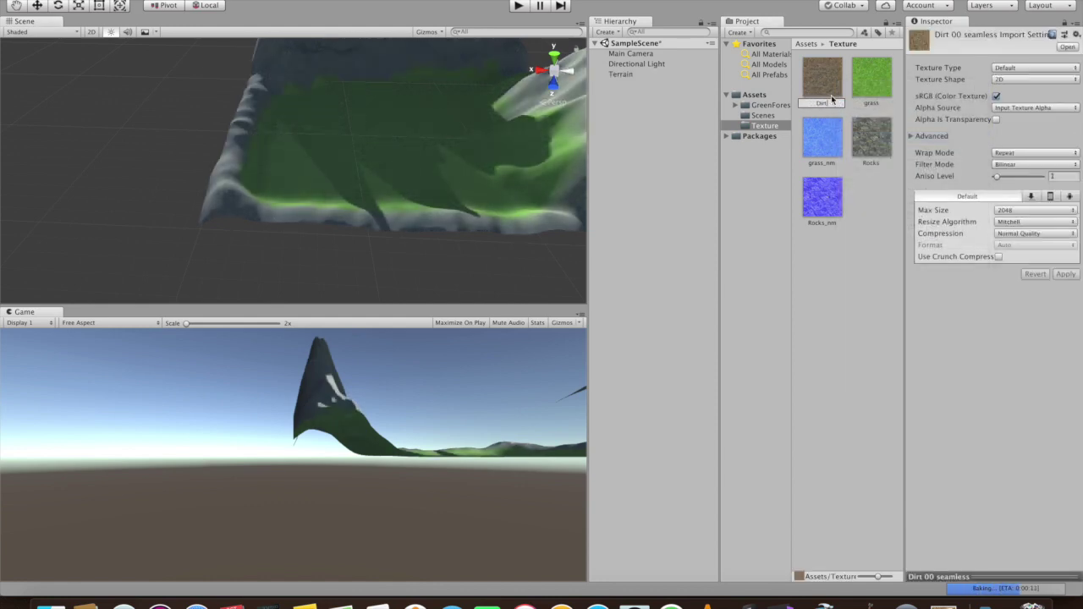
{"action": "type", "text": "Dirt"}
{"action": "key", "text": "Return"}
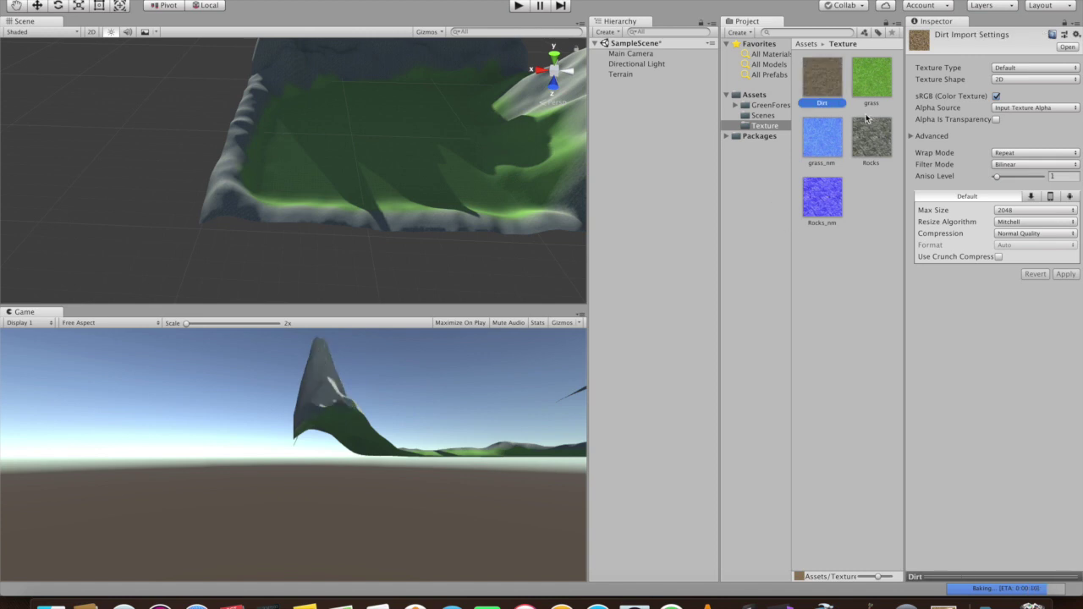
Duplicate the Dirt texture as "Dirt_nm" and set the copy's texture type to Normal map.
{"action": "right_click", "coordinate": [863, 81]}
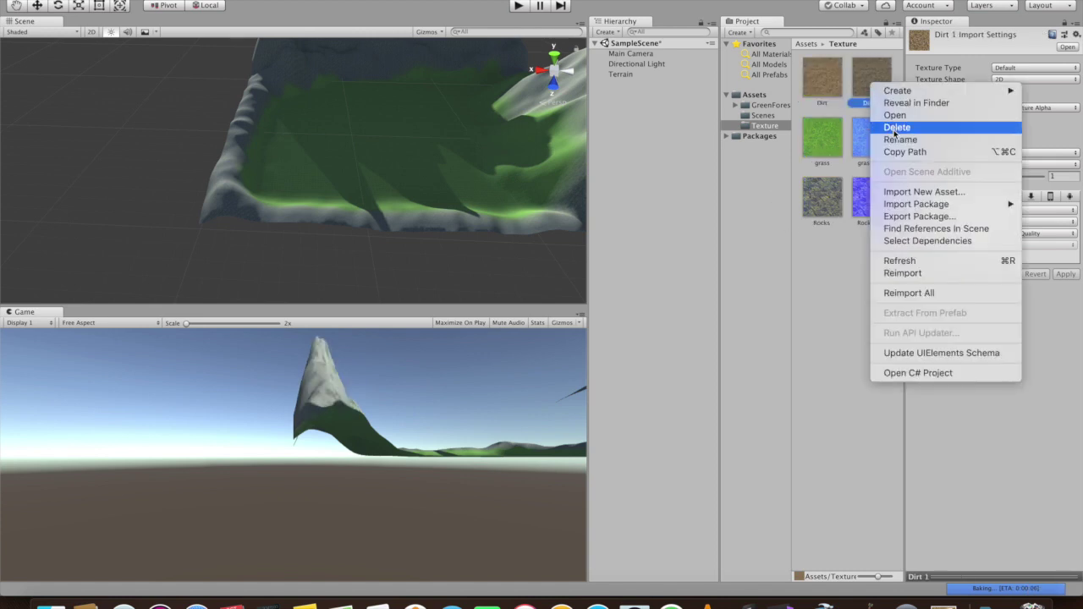
{"action": "left_click", "coordinate": [899, 135]}
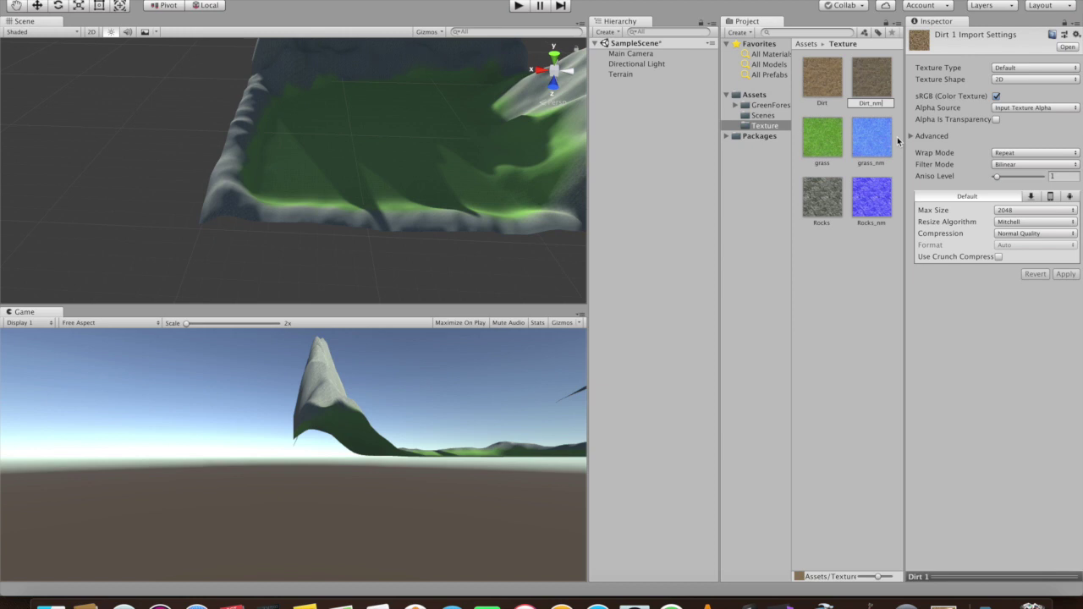
{"action": "type", "text": "Dirt_nm"}
{"action": "key", "text": "Return"}
{"action": "left_click", "coordinate": [1054, 73]}
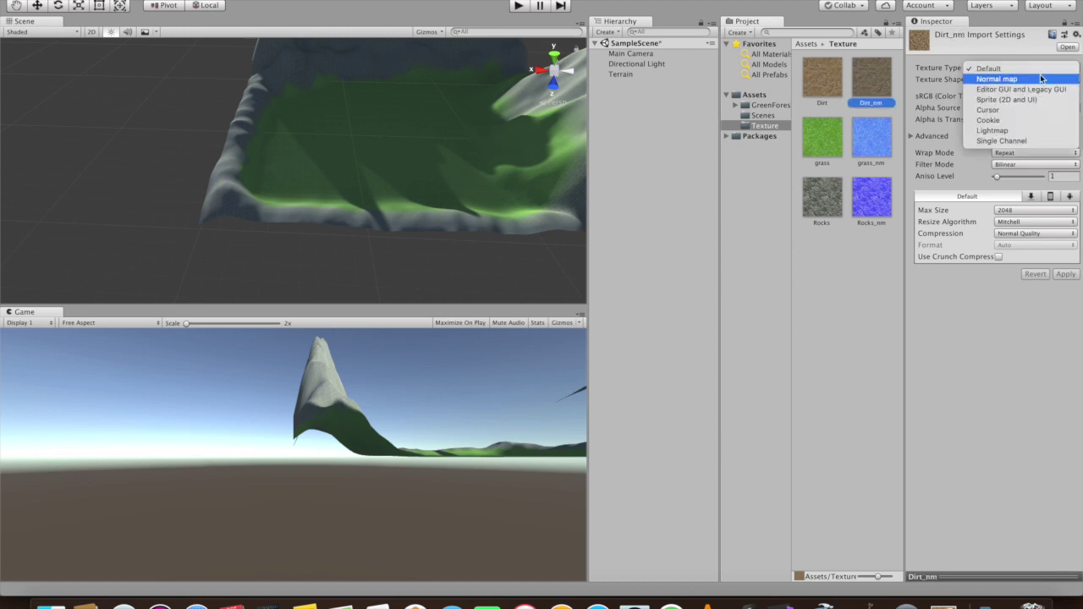
{"action": "left_click", "coordinate": [1032, 79]}
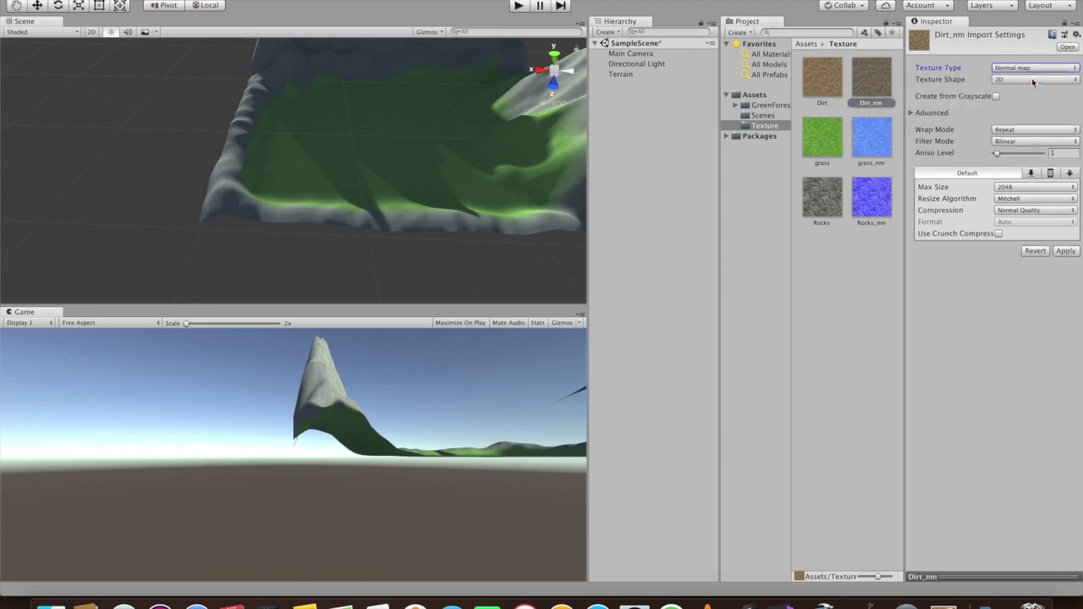
Apply the pending import settings and add a Terrain paint texture with Dirt as the albedo and Dirt_nm as the normal map.
{"action": "left_click", "coordinate": [620, 75]}
{"action": "left_click", "coordinate": [1046, 310]}
{"action": "left_click", "coordinate": [1028, 320]}
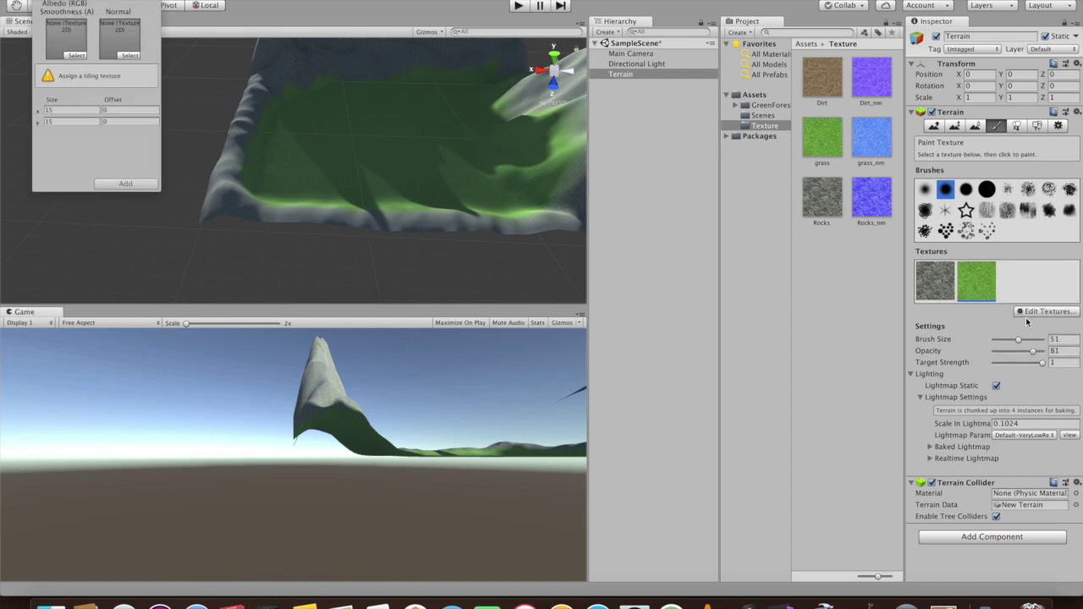
{"action": "left_click_drag", "start_coordinate": [819, 77], "coordinate": [68, 38]}
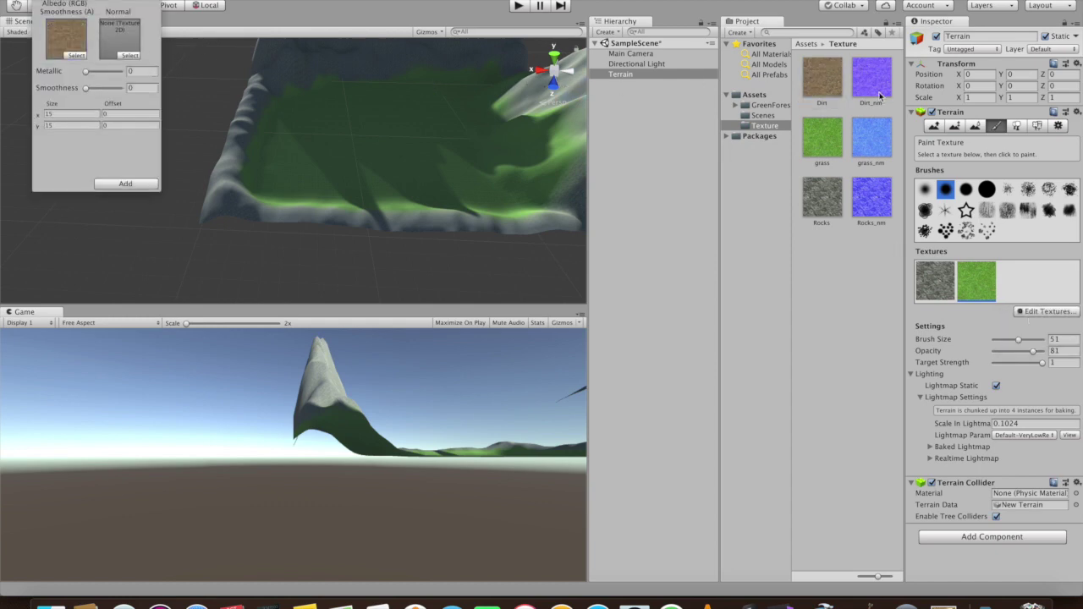
{"action": "left_click_drag", "start_coordinate": [294, 76], "coordinate": [119, 38]}
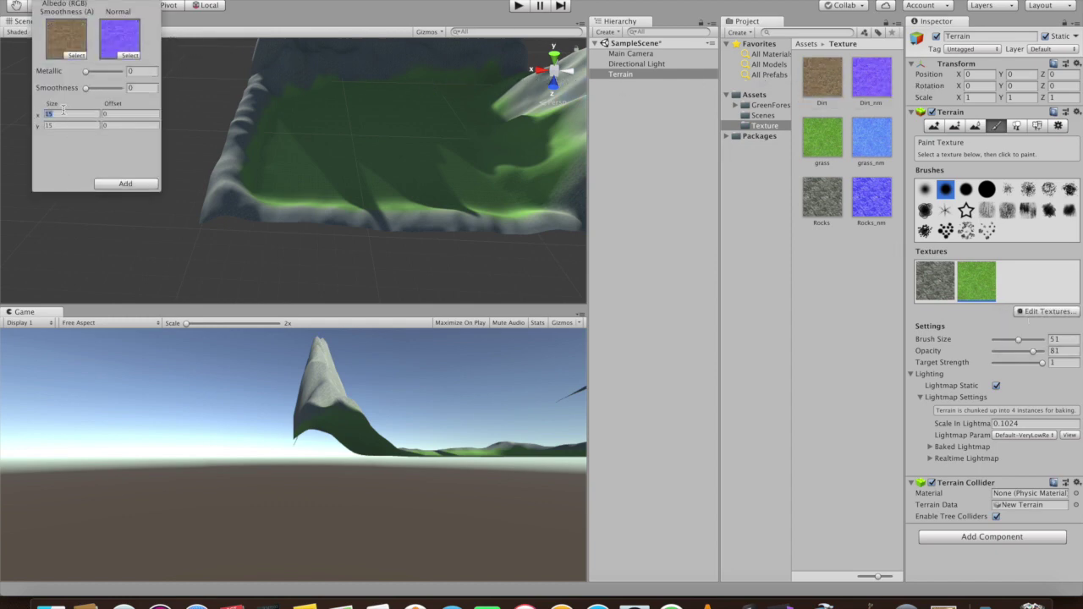
{"action": "left_click", "coordinate": [124, 184]}
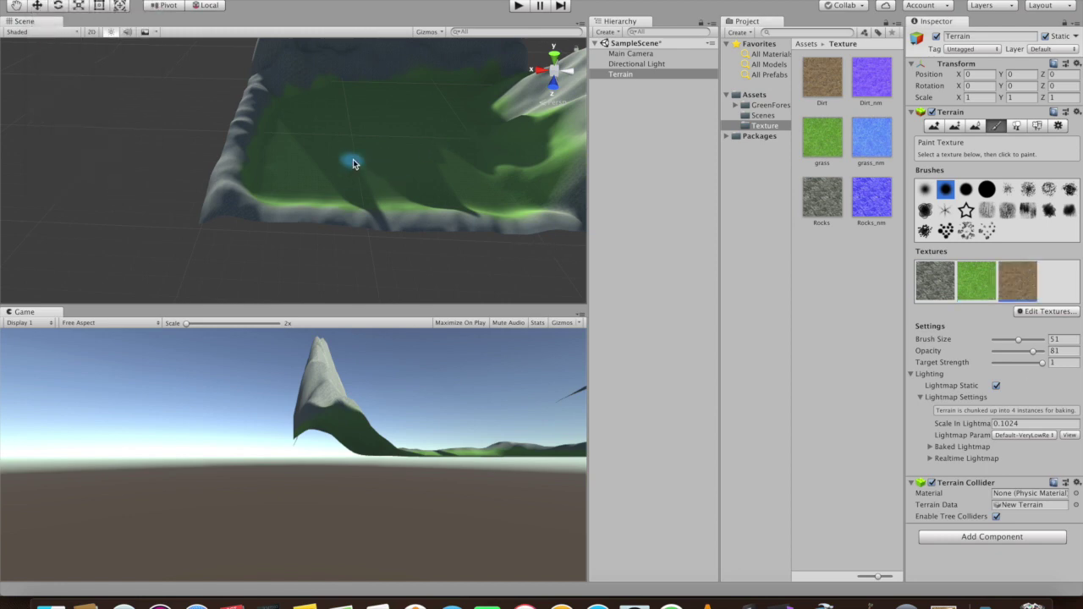
Paint a diagonal dirt path across the grassy valley floor with the Dirt texture.
{"action": "left_click_drag", "start_coordinate": [390, 140], "coordinate": [330, 179]}
{"action": "scroll", "coordinate": [442, 128], "scroll_direction": "up", "scroll_amount": 10}
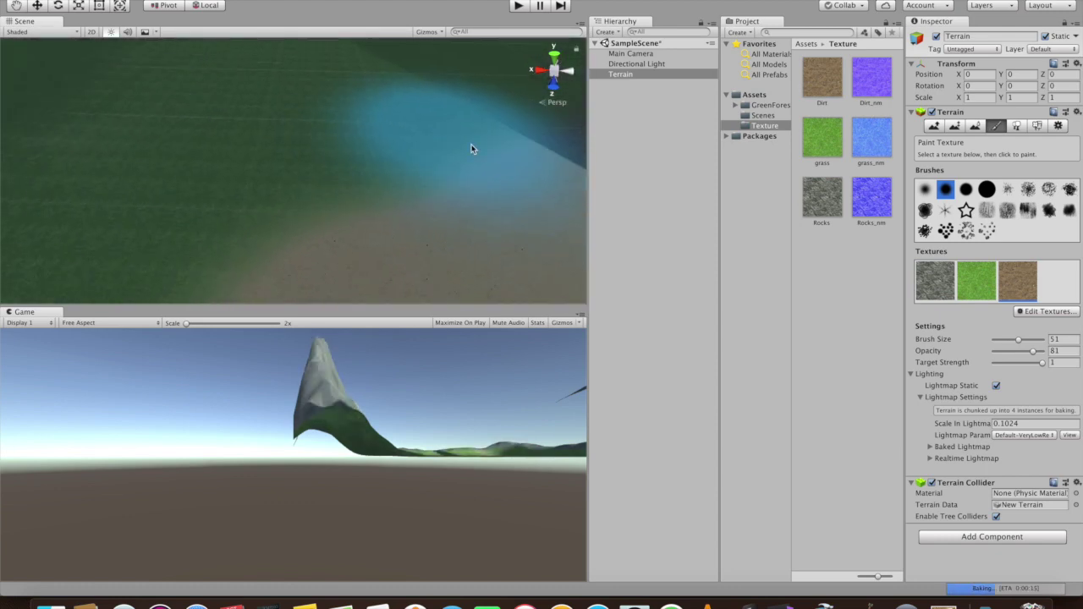
{"action": "scroll", "coordinate": [383, 170], "scroll_direction": "down", "scroll_amount": 5}
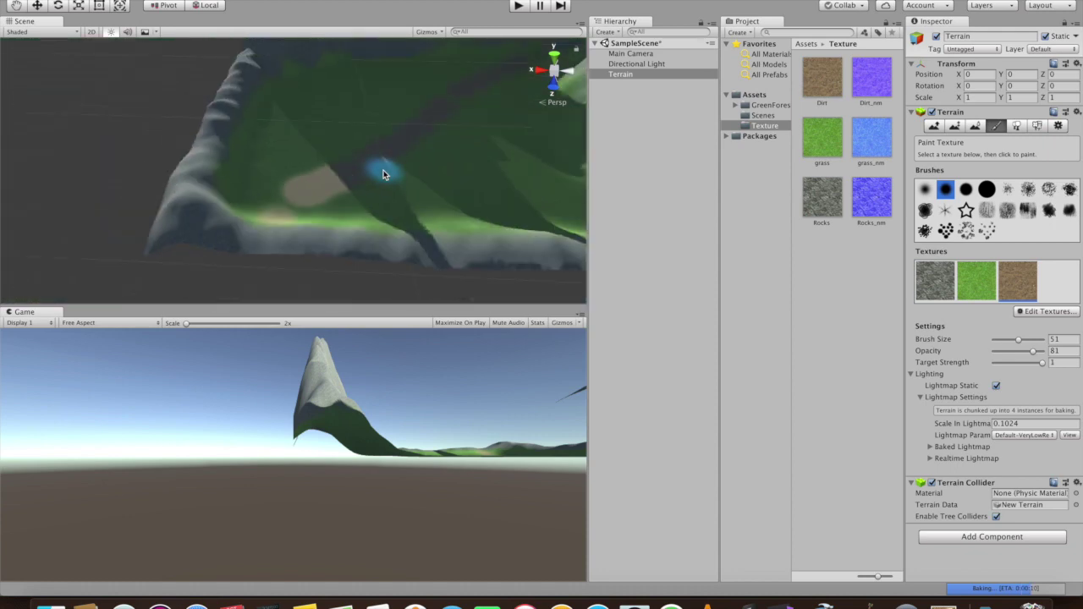
Add the Pinetree1 prefab to the terrain's paintable trees, leaving the bend factor at 0.
{"action": "key", "text": "q"}
{"action": "scroll", "coordinate": [425, 222], "scroll_direction": "up", "scroll_amount": 5}
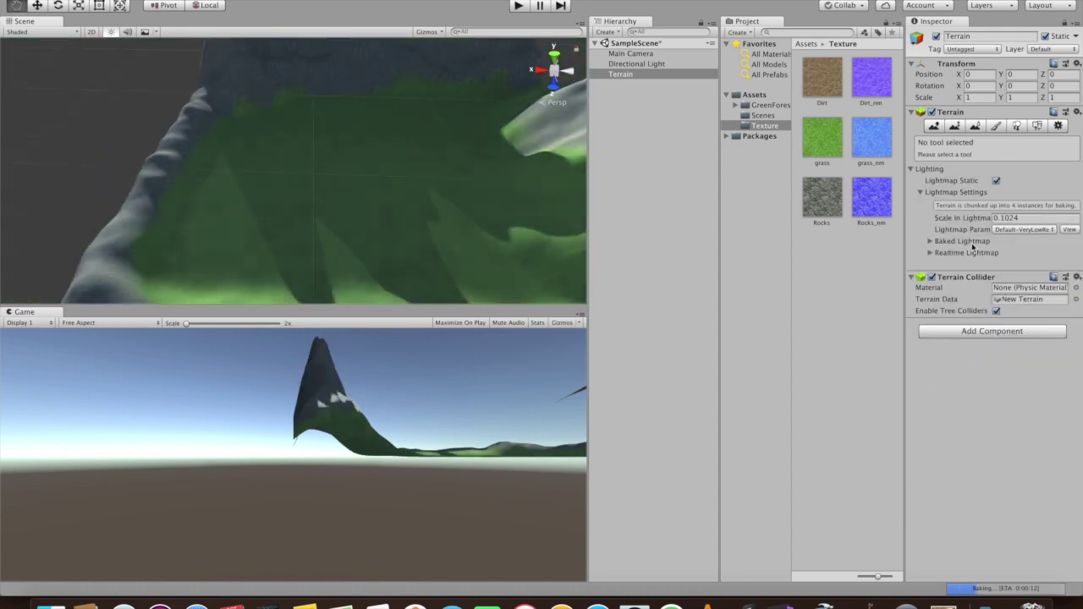
{"action": "left_click", "coordinate": [1015, 126]}
{"action": "left_click", "coordinate": [1020, 234]}
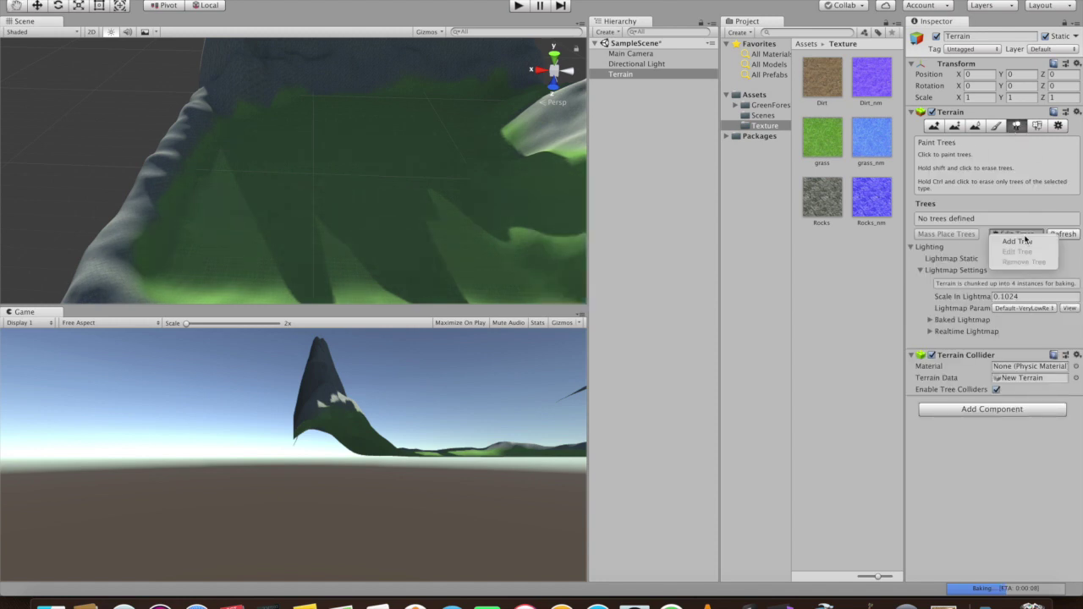
{"action": "left_click", "coordinate": [1018, 242]}
{"action": "left_click", "coordinate": [252, 11]}
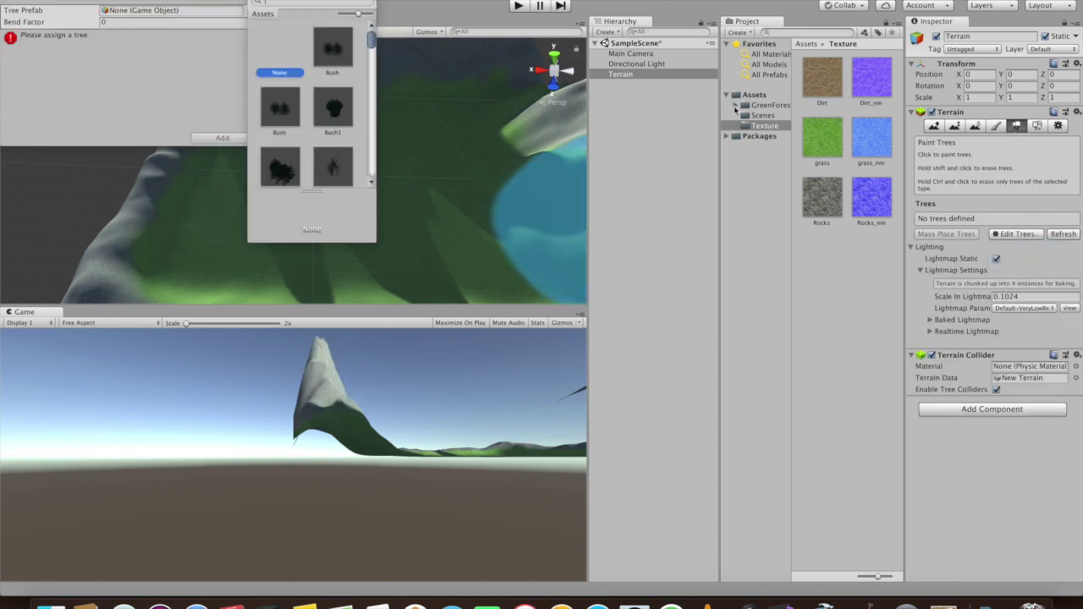
{"action": "scroll", "coordinate": [331, 129], "scroll_direction": "down", "scroll_amount": 10}
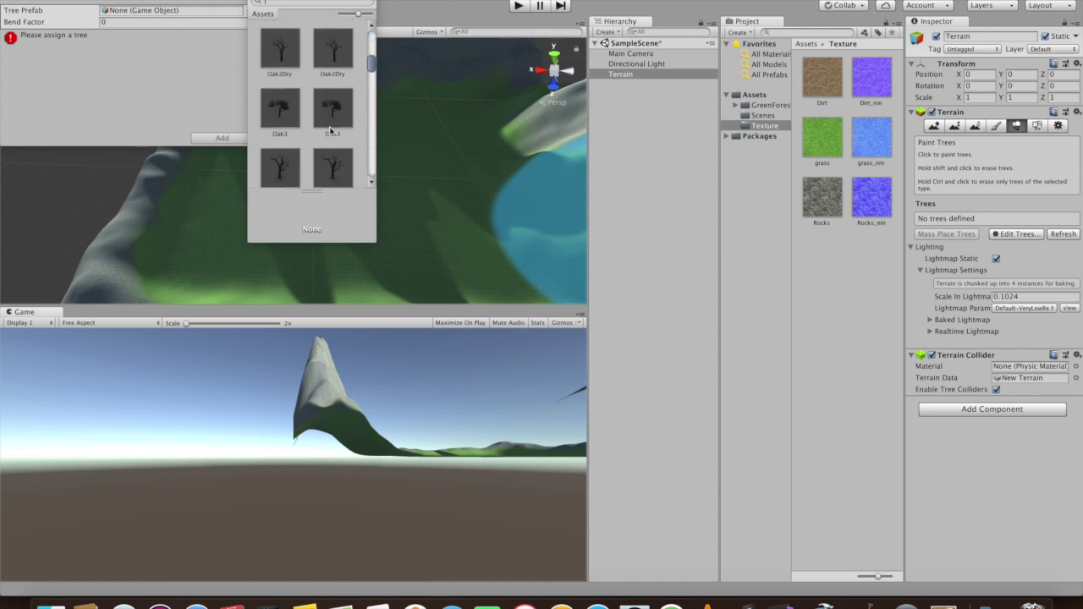
{"action": "scroll", "coordinate": [331, 129], "scroll_direction": "down", "scroll_amount": 5}
{"action": "left_click", "coordinate": [346, 75]}
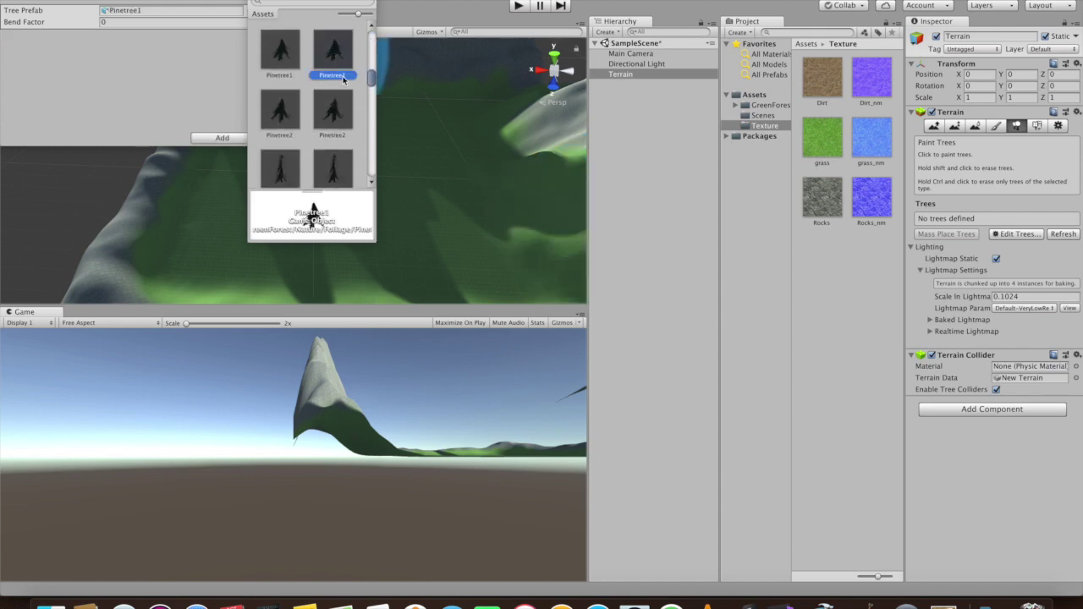
{"action": "double_click", "coordinate": [345, 74]}
{"action": "left_click", "coordinate": [220, 138]}
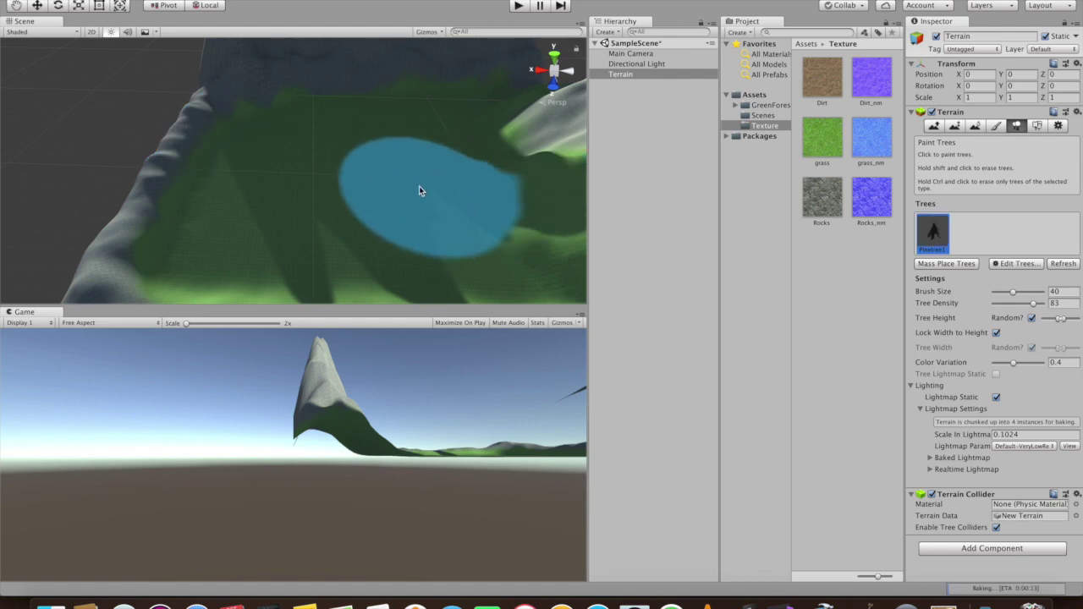
Paint Pinetree1 trees across the grassy valley floor with brush size 51, and fill in the near edge with brush size 25.
{"action": "scroll", "coordinate": [419, 186], "scroll_direction": "down", "scroll_amount": 5}
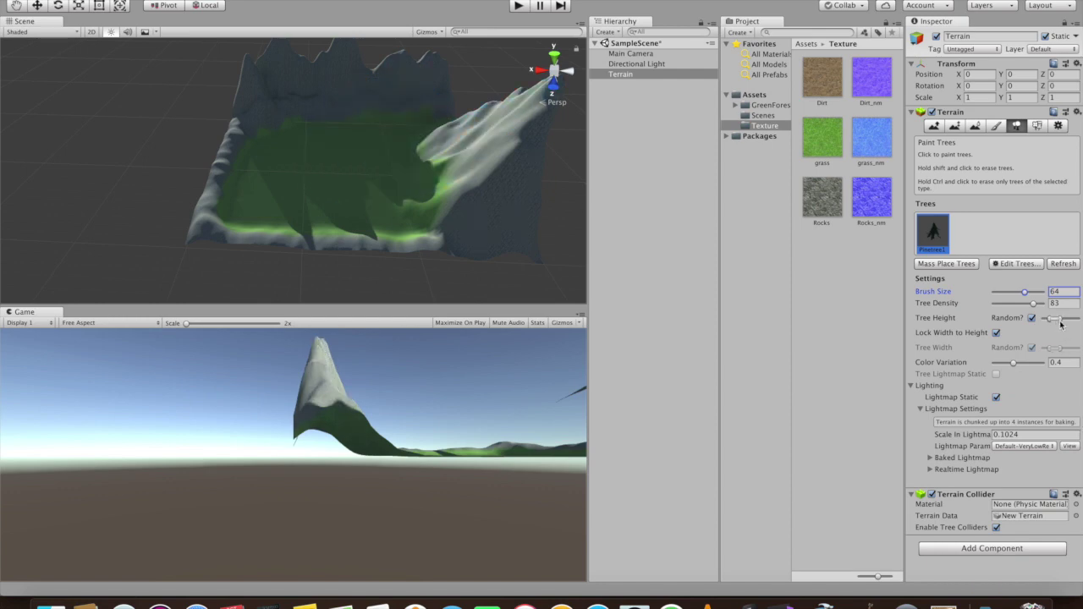
{"action": "left_click_drag", "start_coordinate": [1019, 292], "coordinate": [1018, 292]}
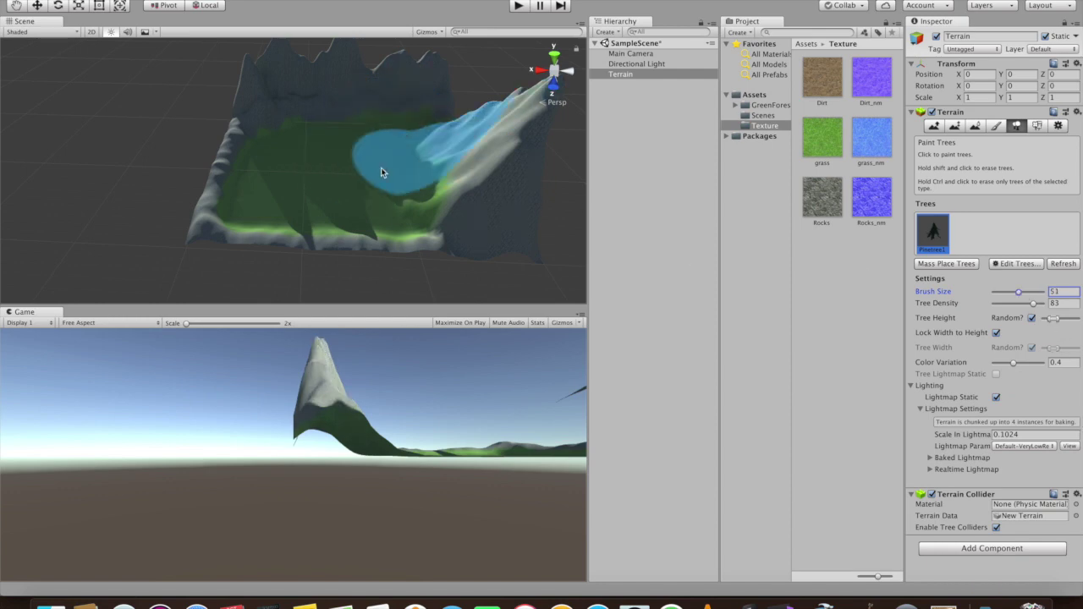
{"action": "left_click_drag", "start_coordinate": [331, 157], "coordinate": [302, 176]}
{"action": "mouse_move", "coordinate": [387, 200]}
{"action": "left_mouse_down"}
{"action": "mouse_move", "coordinate": [318, 192]}
{"action": "mouse_move", "coordinate": [371, 145]}
{"action": "left_mouse_up"}
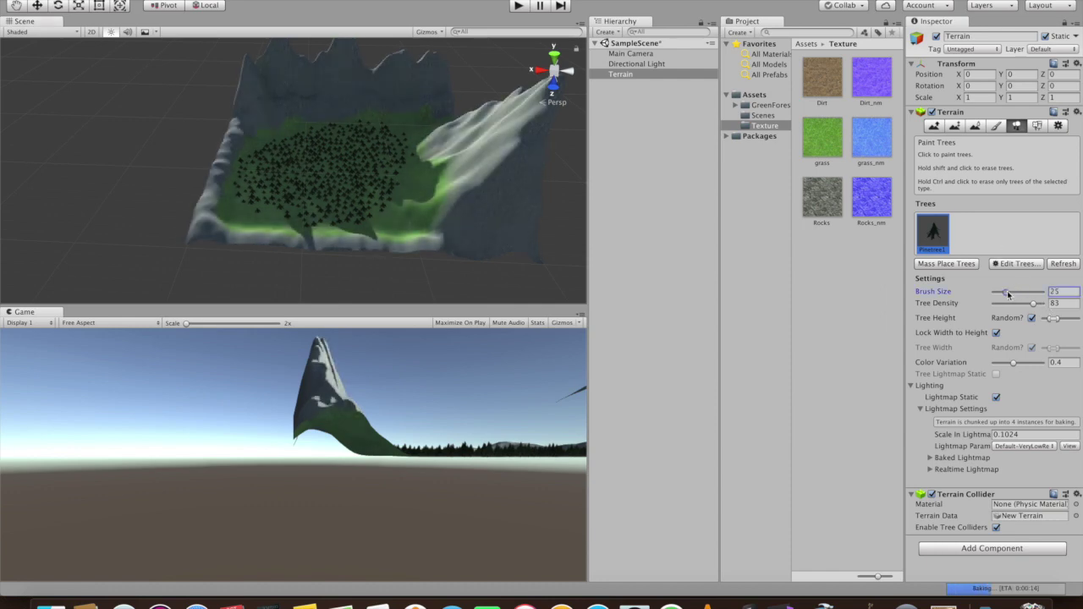
{"action": "mouse_move", "coordinate": [276, 204]}
{"action": "left_mouse_down"}
{"action": "mouse_move", "coordinate": [253, 194]}
{"action": "mouse_move", "coordinate": [375, 218]}
{"action": "mouse_move", "coordinate": [386, 181]}
{"action": "mouse_move", "coordinate": [387, 206]}
{"action": "mouse_move", "coordinate": [307, 150]}
{"action": "mouse_move", "coordinate": [279, 151]}
{"action": "mouse_move", "coordinate": [387, 127]}
{"action": "mouse_move", "coordinate": [448, 181]}
{"action": "mouse_move", "coordinate": [387, 181]}
{"action": "mouse_move", "coordinate": [375, 222]}
{"action": "left_mouse_up"}
Examine the planted pine forest up close and from a low angle near the valley's edge.
{"action": "scroll", "coordinate": [372, 223], "scroll_direction": "up", "scroll_amount": 6}
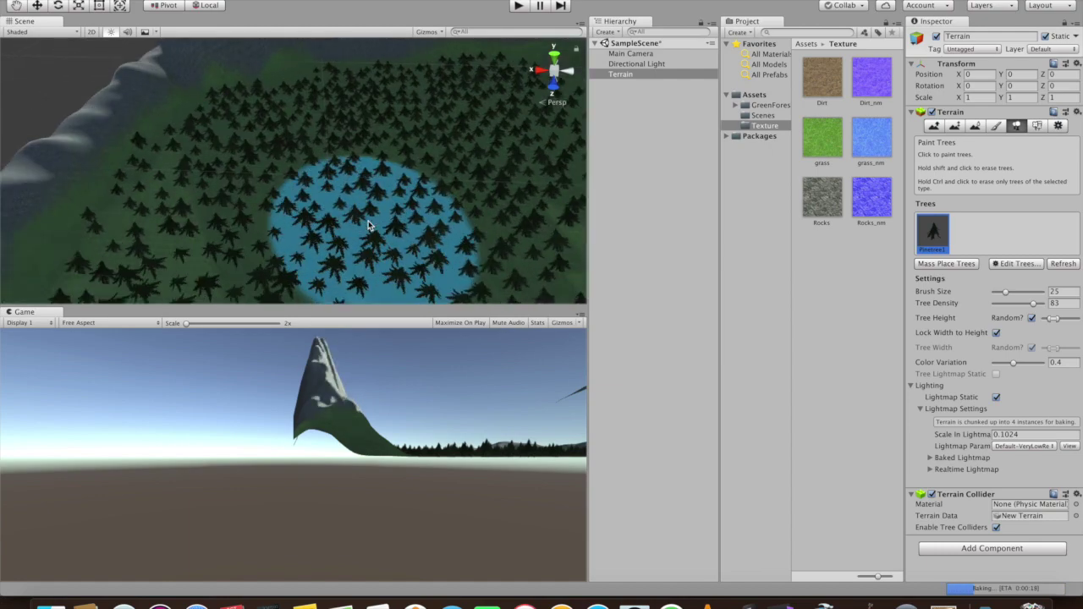
{"action": "scroll", "coordinate": [370, 224], "scroll_direction": "up", "scroll_amount": 5}
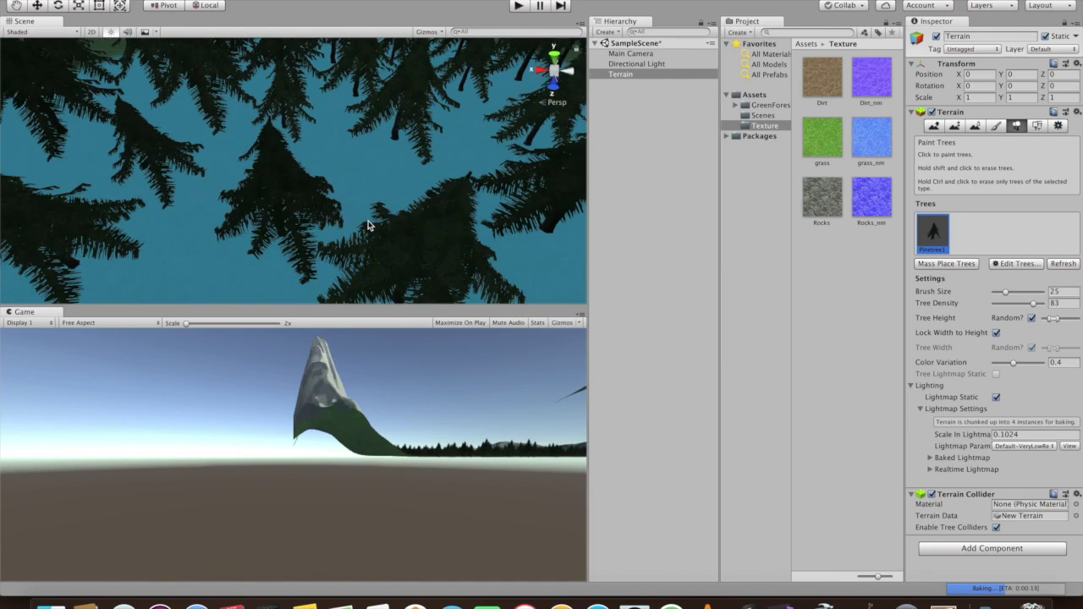
{"action": "scroll", "coordinate": [443, 126], "scroll_direction": "up", "scroll_amount": 3}
{"action": "scroll", "coordinate": [423, 176], "scroll_direction": "down", "scroll_amount": 10}
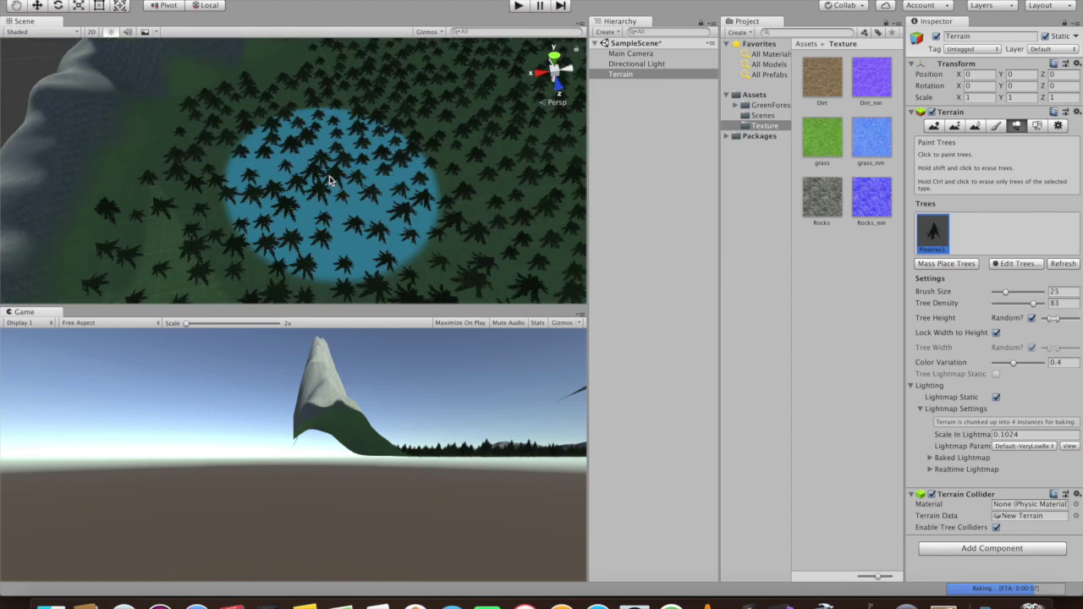
{"action": "left_click_drag", "start_coordinate": [297, 144], "coordinate": [411, 99], "text": "alt"}
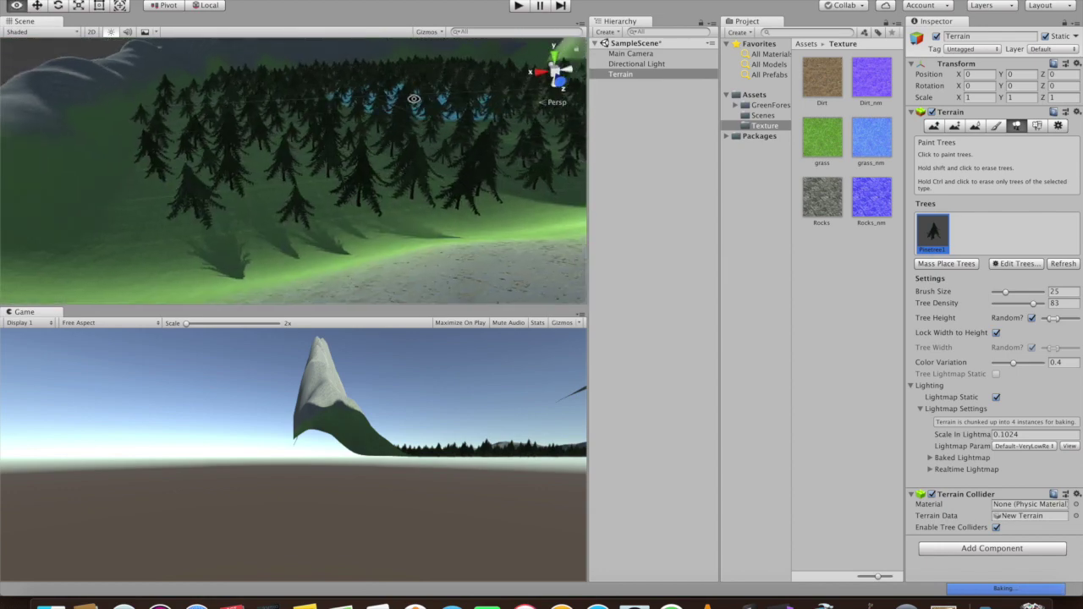
{"action": "scroll", "coordinate": [394, 160], "scroll_direction": "up", "scroll_amount": 3}
{"action": "scroll", "coordinate": [394, 161], "scroll_direction": "down", "scroll_amount": 6}
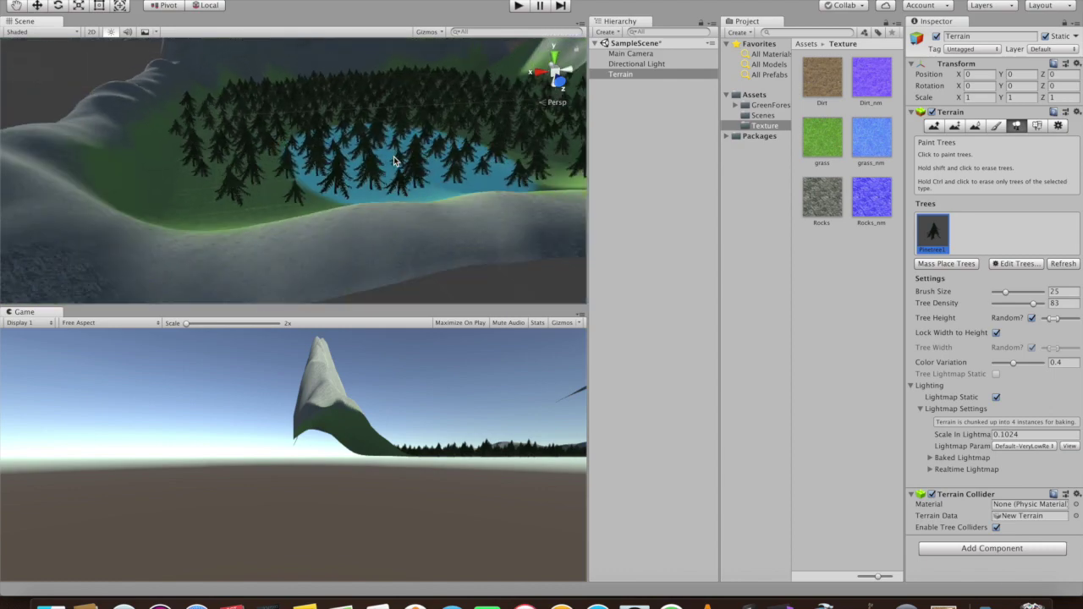
{"action": "left_click_drag", "start_coordinate": [394, 161], "coordinate": [380, 219], "text": "alt"}
Erase the pine trees along the diagonal dirt path and in a round clearing beside it, and set the tree brush size to 34.
{"action": "scroll", "coordinate": [381, 219], "scroll_direction": "down", "scroll_amount": 6}
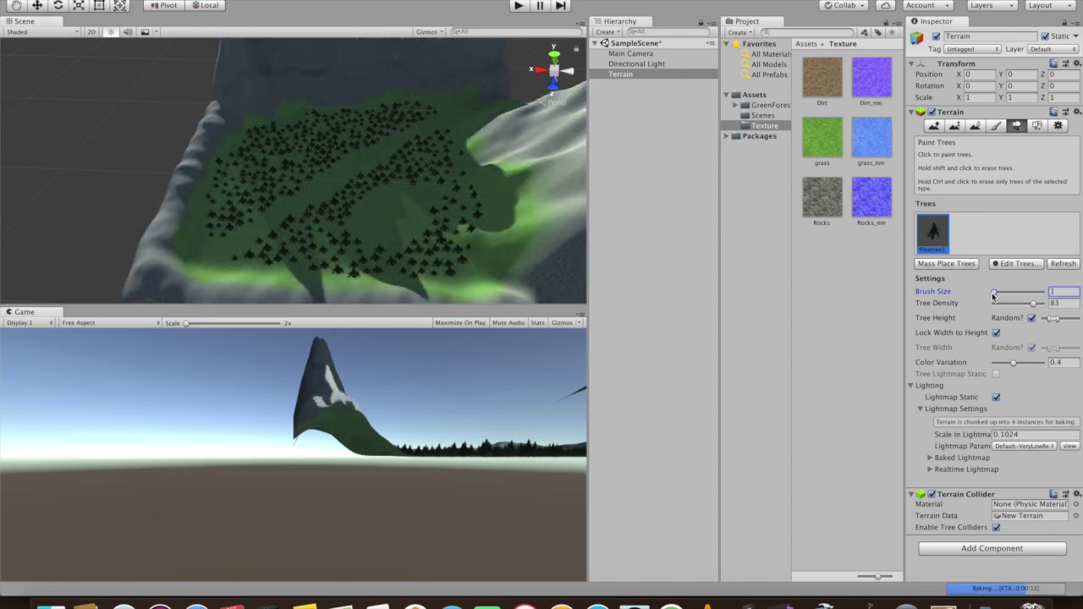
{"action": "left_click", "coordinate": [329, 148]}
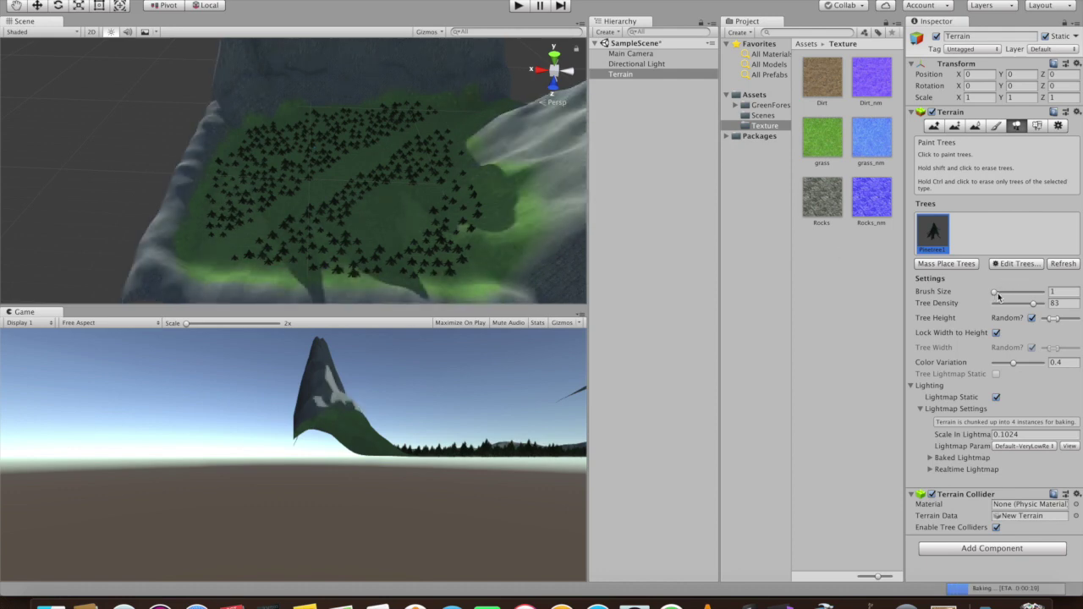
{"action": "left_click_drag", "start_coordinate": [994, 292], "coordinate": [1010, 293]}
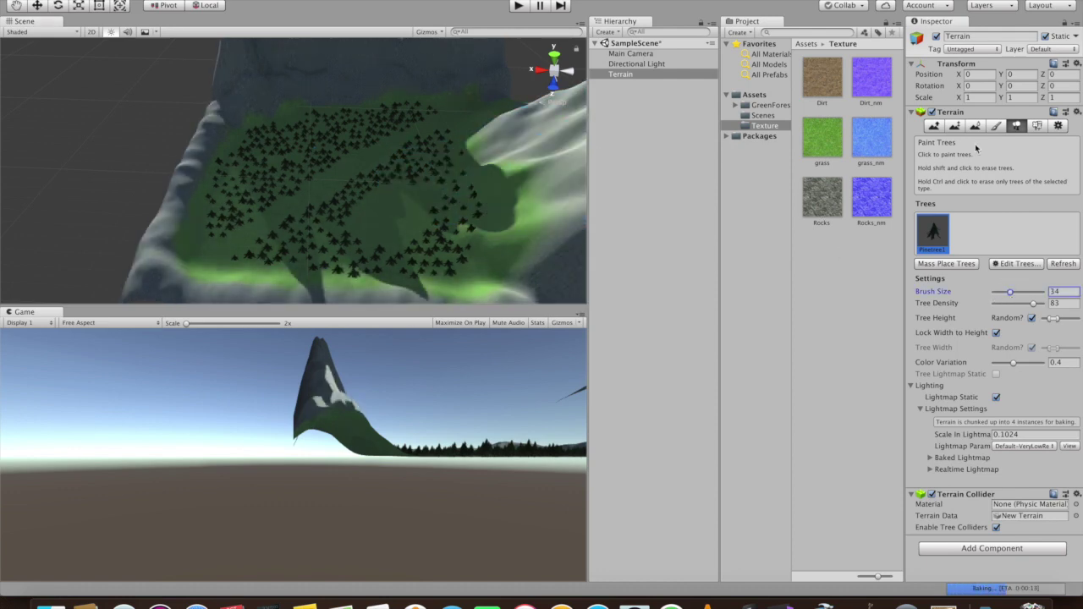
Repaint the diagonal path between the pine trees with the Dirt texture at opacity 18, using brush sizes 51 and 62.
{"action": "left_click", "coordinate": [996, 126]}
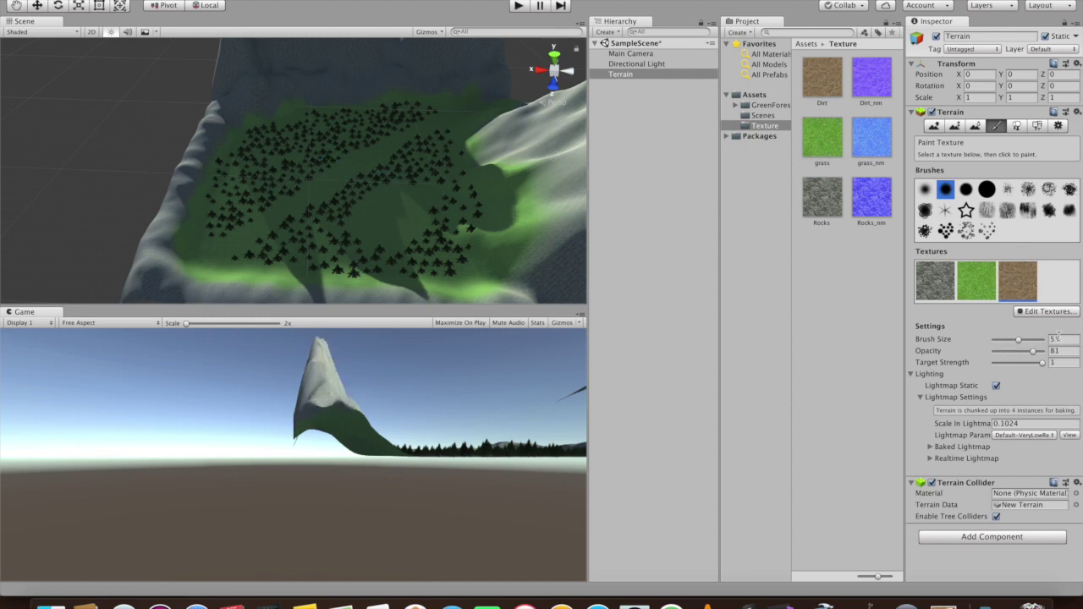
{"action": "left_click", "coordinate": [307, 199]}
{"action": "left_click_drag", "start_coordinate": [251, 224], "coordinate": [297, 197]}
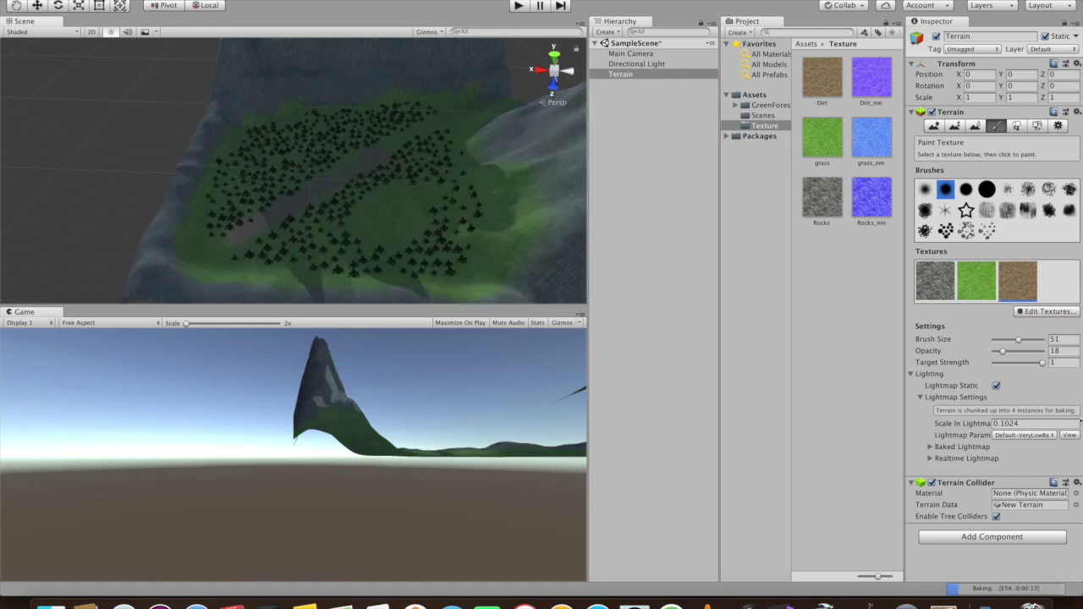
{"action": "left_click_drag", "start_coordinate": [1018, 340], "coordinate": [1023, 340]}
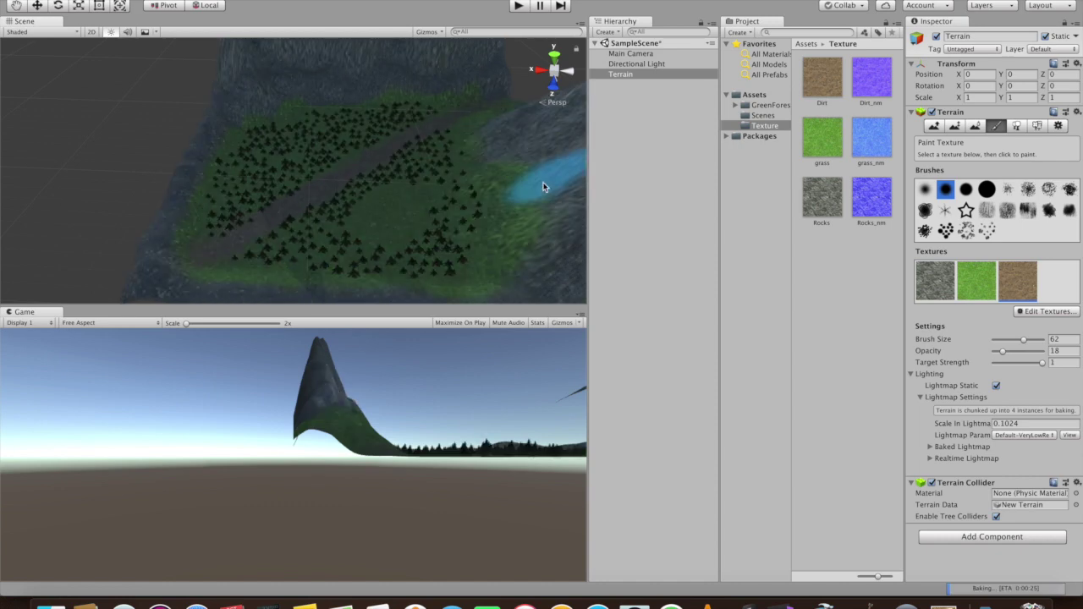
Blend faint dirt into the surrounding rocky slopes with brush size 62, using opacities 9 and 20.
{"action": "scroll", "coordinate": [450, 194], "scroll_direction": "down", "scroll_amount": 6}
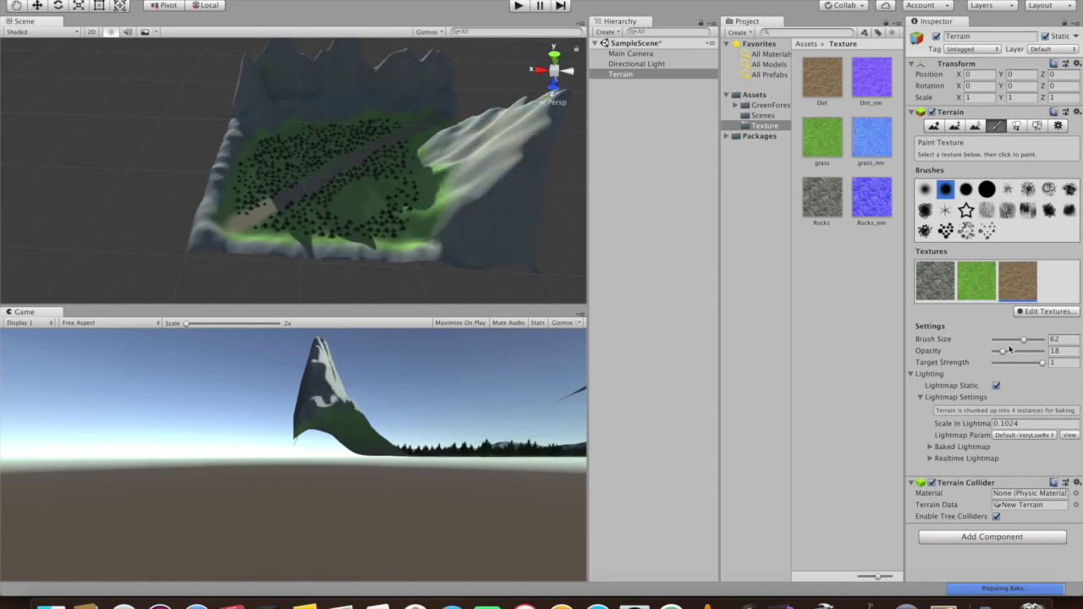
{"action": "left_click_drag", "start_coordinate": [1004, 352], "coordinate": [998, 351]}
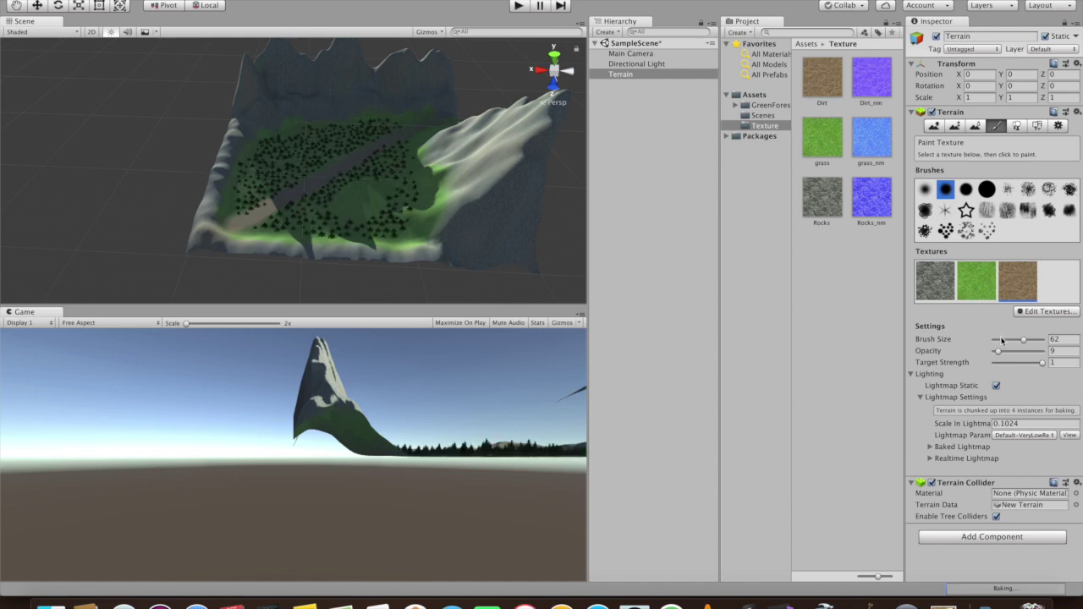
{"action": "left_click_drag", "start_coordinate": [998, 351], "coordinate": [1004, 352]}
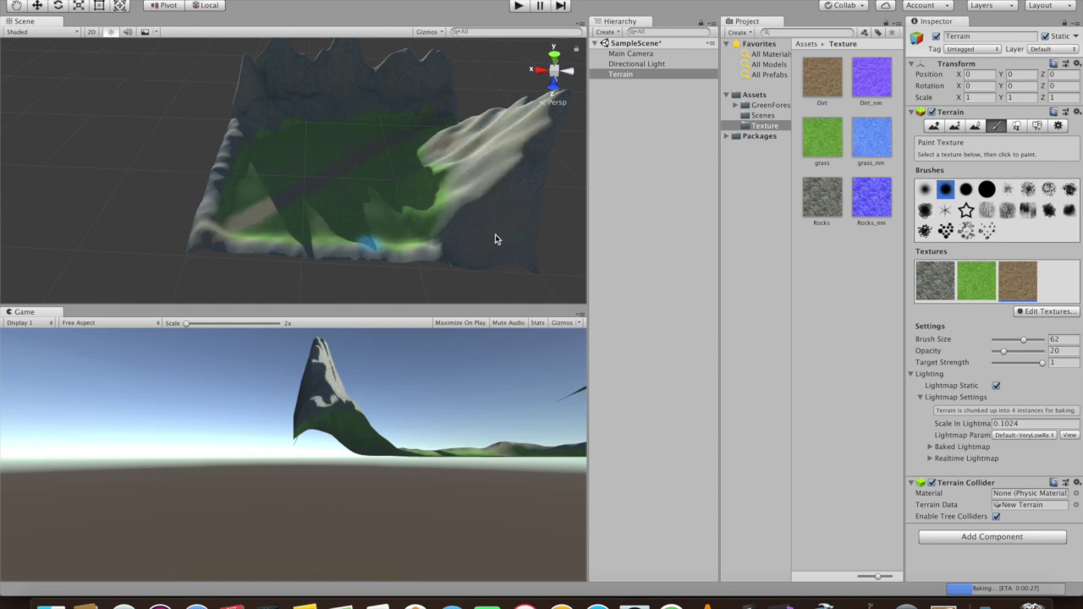
Blend the grass texture onto the mountain slopes bordering the forest at opacity 10, undoing a misplaced stroke.
{"action": "mouse_move", "coordinate": [469, 279]}
{"action": "left_mouse_down", "text": "alt"}
{"action": "mouse_move", "coordinate": [553, 220]}
{"action": "mouse_move", "coordinate": [602, 253]}
{"action": "mouse_move", "coordinate": [640, 310]}
{"action": "mouse_move", "coordinate": [450, 108]}
{"action": "mouse_move", "coordinate": [509, 120]}
{"action": "mouse_move", "coordinate": [503, 152]}
{"action": "left_mouse_up", "text": "alt"}
{"action": "key", "text": "q"}
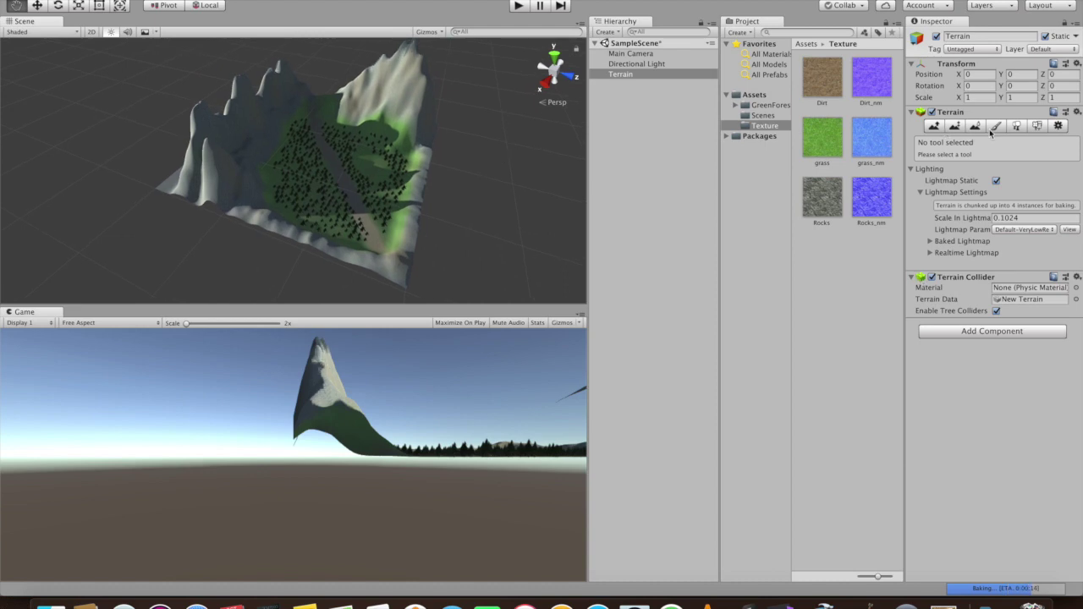
{"action": "left_click", "coordinate": [995, 127]}
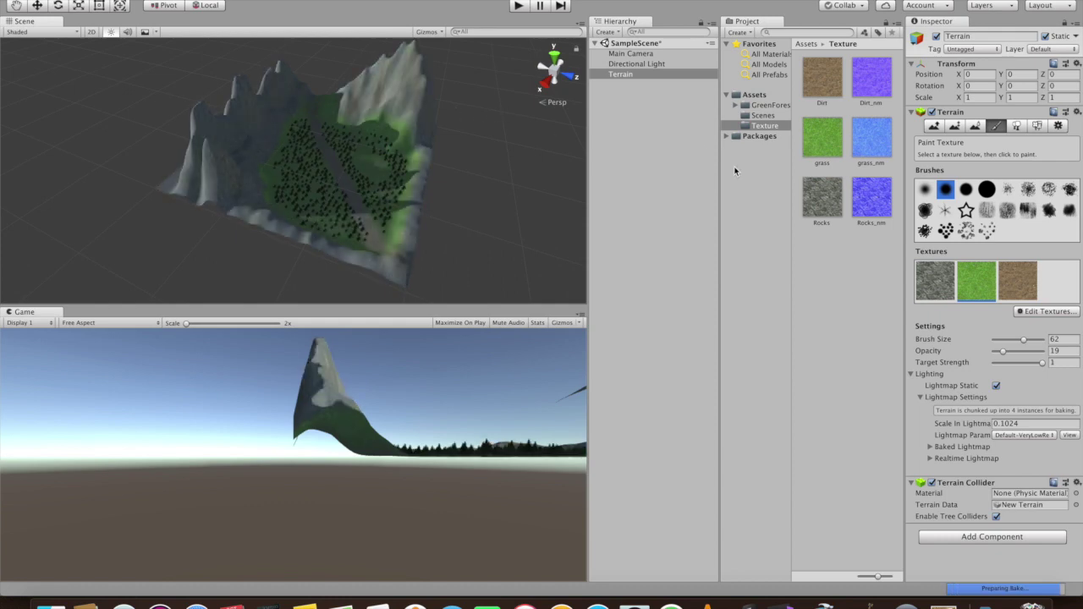
{"action": "left_click_drag", "start_coordinate": [1003, 350], "coordinate": [998, 350]}
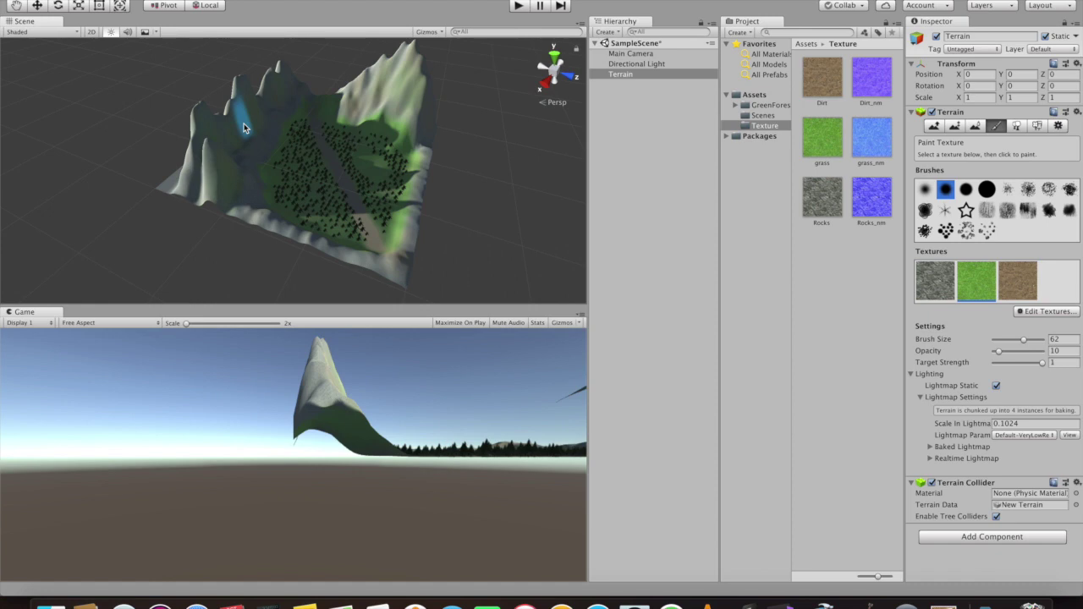
{"action": "key", "text": "super+z"}
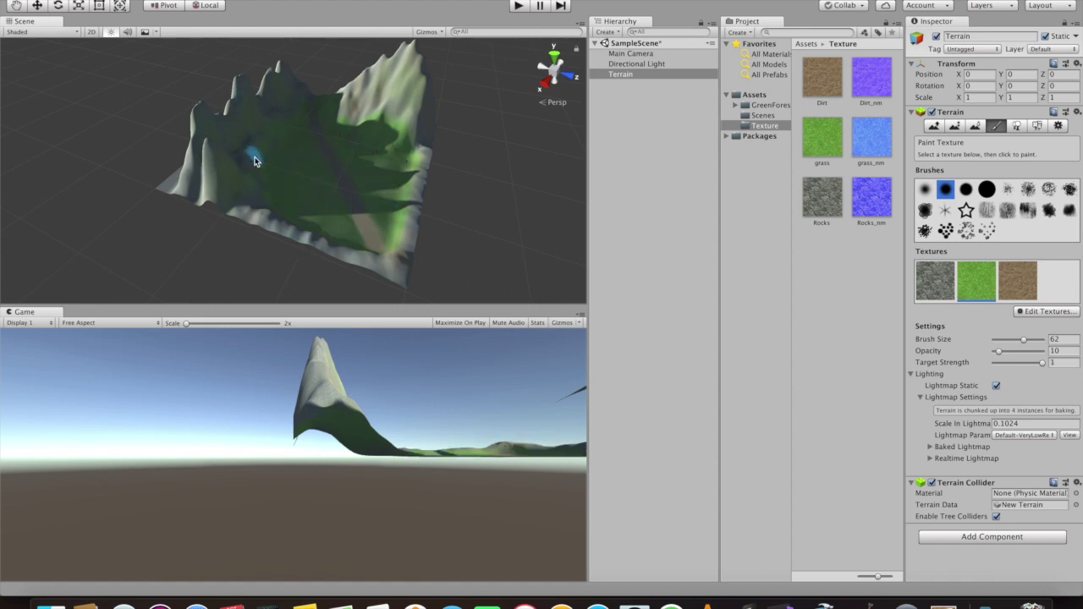
{"action": "mouse_move", "coordinate": [259, 176]}
{"action": "left_mouse_down"}
{"action": "mouse_move", "coordinate": [363, 136]}
{"action": "mouse_move", "coordinate": [355, 110]}
{"action": "mouse_move", "coordinate": [273, 150]}
{"action": "mouse_move", "coordinate": [287, 107]}
{"action": "left_mouse_up"}
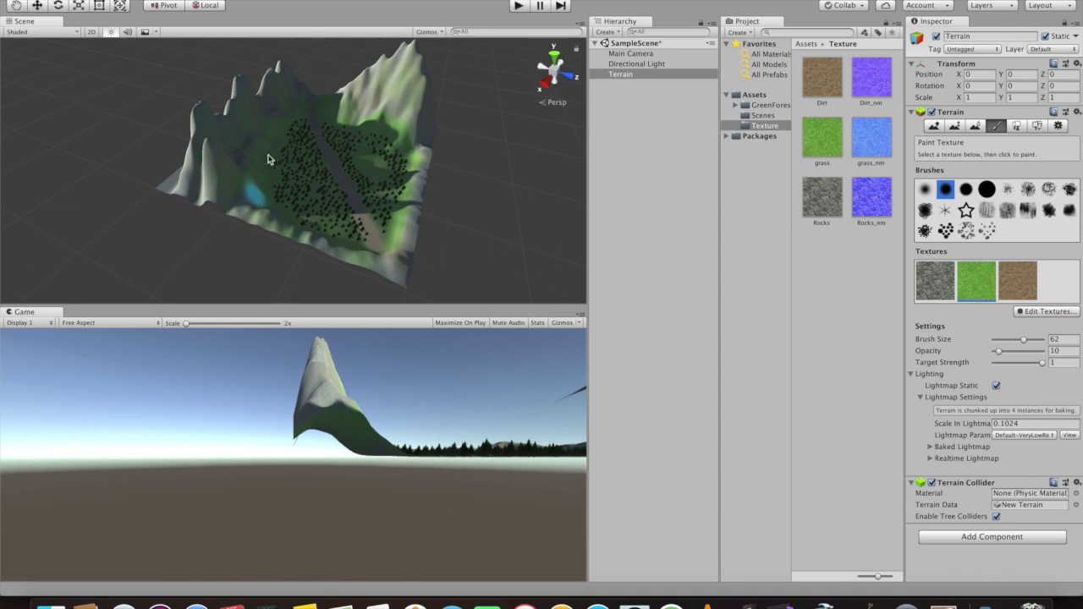
Paint a Dirt patch in the round clearing among the pine trees with brush size 62 and opacity 10.
{"action": "left_click", "coordinate": [1019, 283]}
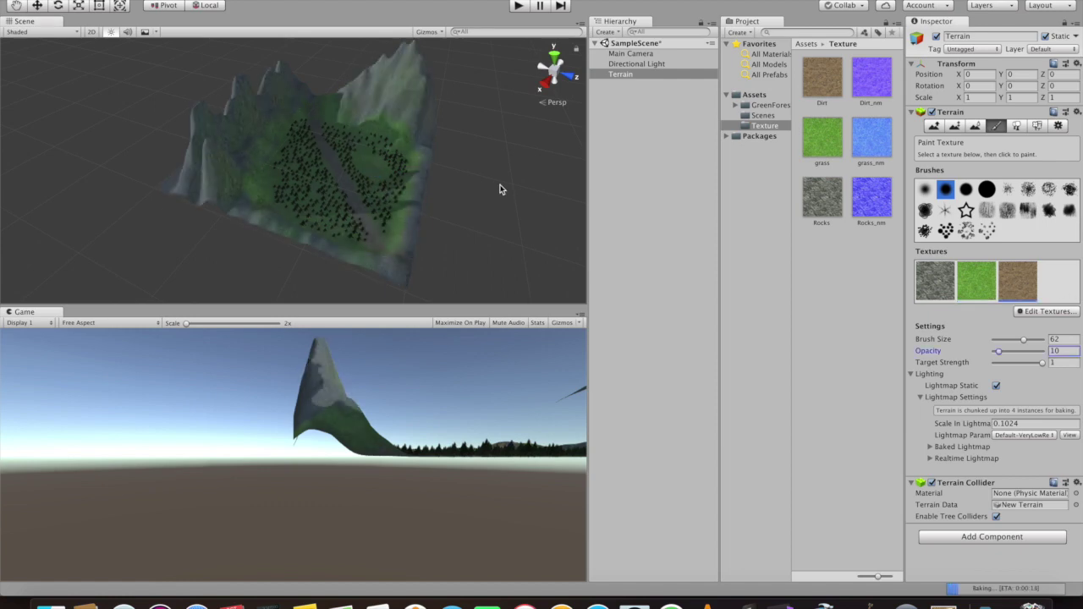
{"action": "scroll", "coordinate": [371, 165], "scroll_direction": "up", "scroll_amount": 5}
{"action": "key", "text": "q"}
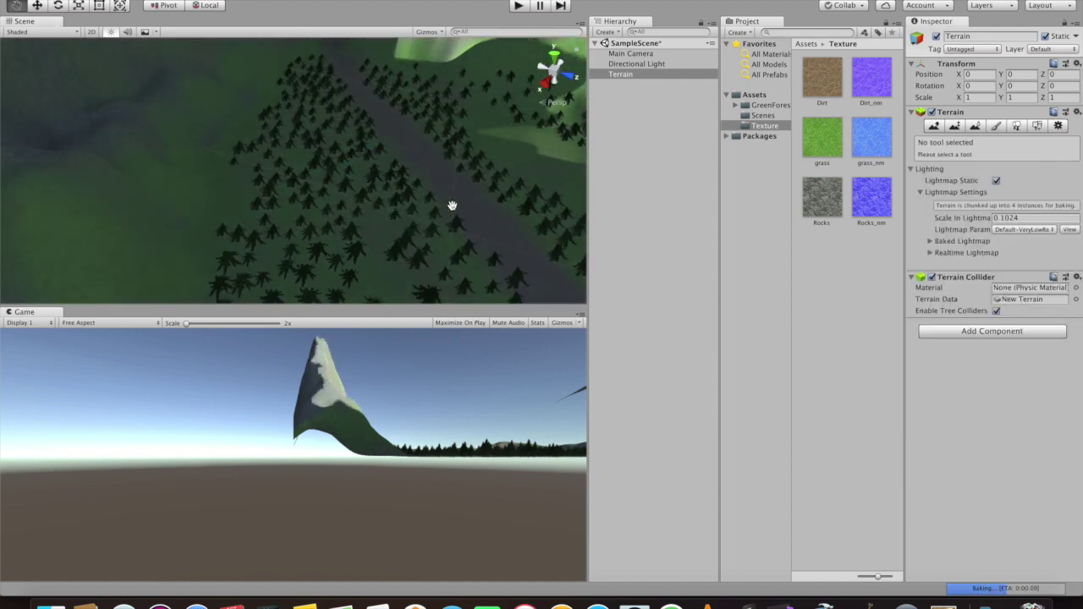
{"action": "mouse_move", "coordinate": [449, 203]}
{"action": "left_mouse_down"}
{"action": "mouse_move", "coordinate": [372, 225]}
{"action": "mouse_move", "coordinate": [253, 232]}
{"action": "left_mouse_up"}
{"action": "scroll", "coordinate": [253, 232], "scroll_direction": "up", "scroll_amount": 5}
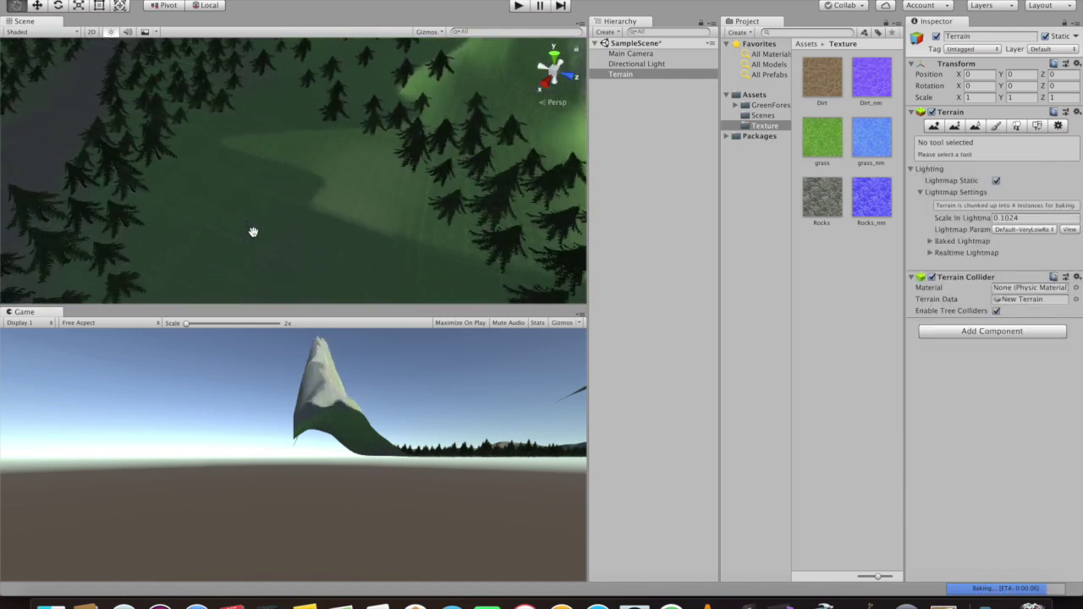
{"action": "left_click", "coordinate": [997, 126]}
{"action": "mouse_move", "coordinate": [360, 256]}
{"action": "left_mouse_down"}
{"action": "mouse_move", "coordinate": [275, 185]}
{"action": "mouse_move", "coordinate": [309, 240]}
{"action": "mouse_move", "coordinate": [285, 274]}
{"action": "mouse_move", "coordinate": [283, 161]}
{"action": "mouse_move", "coordinate": [247, 218]}
{"action": "mouse_move", "coordinate": [350, 302]}
{"action": "mouse_move", "coordinate": [273, 157]}
{"action": "mouse_move", "coordinate": [329, 228]}
{"action": "mouse_move", "coordinate": [323, 266]}
{"action": "mouse_move", "coordinate": [358, 260]}
{"action": "mouse_move", "coordinate": [294, 296]}
{"action": "mouse_move", "coordinate": [240, 167]}
{"action": "mouse_move", "coordinate": [307, 279]}
{"action": "mouse_move", "coordinate": [527, 282]}
{"action": "left_mouse_up"}
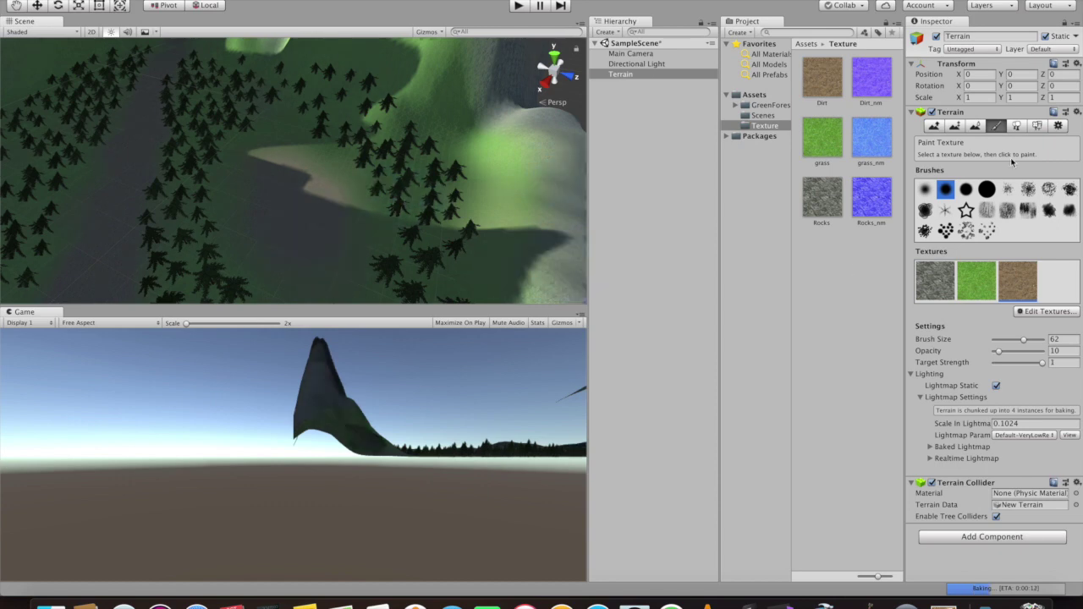
Add the CutedTree1 prefab as a second paintable tree on the terrain.
{"action": "left_click", "coordinate": [1016, 126]}
{"action": "left_click", "coordinate": [1015, 264]}
{"action": "left_click", "coordinate": [1017, 270]}
{"action": "left_click", "coordinate": [251, 10]}
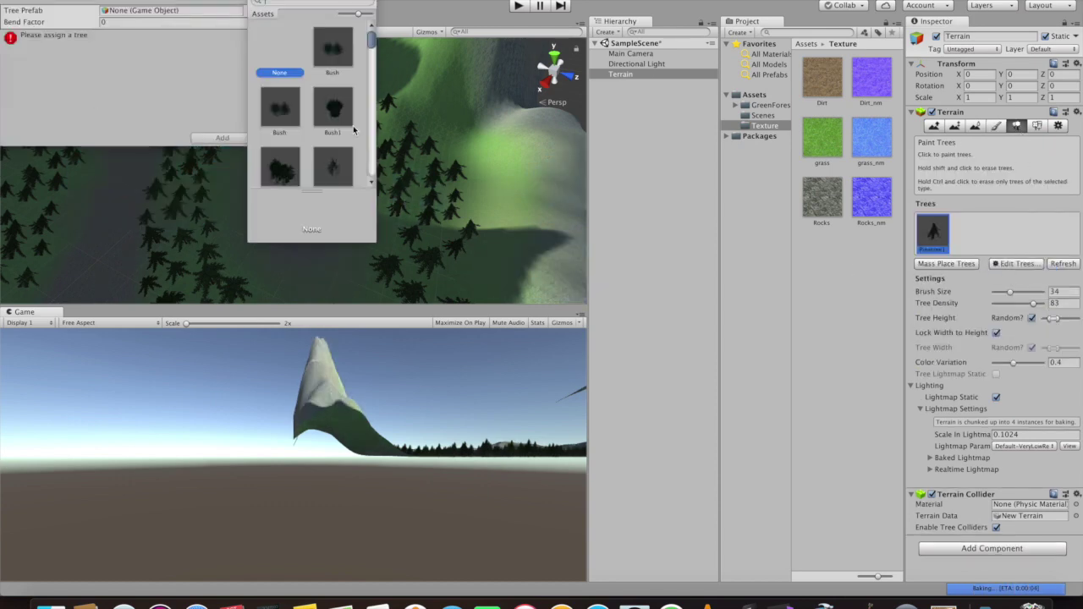
{"action": "scroll", "coordinate": [354, 129], "scroll_direction": "down", "scroll_amount": 10}
{"action": "scroll", "coordinate": [319, 155], "scroll_direction": "up", "scroll_amount": 10}
{"action": "scroll", "coordinate": [319, 155], "scroll_direction": "up", "scroll_amount": 10}
{"action": "scroll", "coordinate": [319, 154], "scroll_direction": "up", "scroll_amount": 10}
{"action": "left_click", "coordinate": [283, 113]}
{"action": "double_click", "coordinate": [282, 112]}
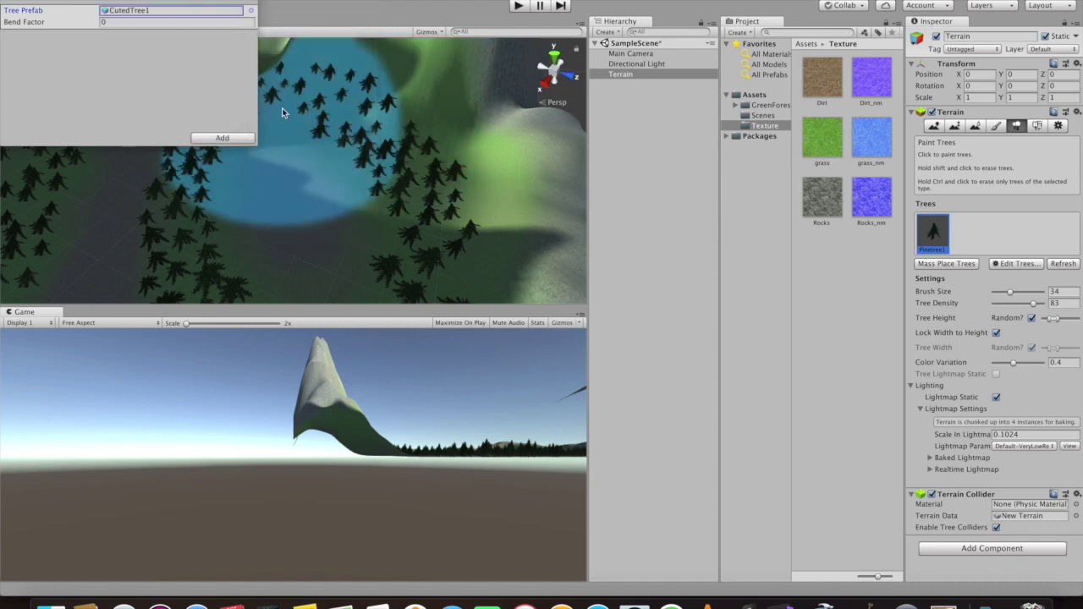
{"action": "left_click", "coordinate": [224, 139]}
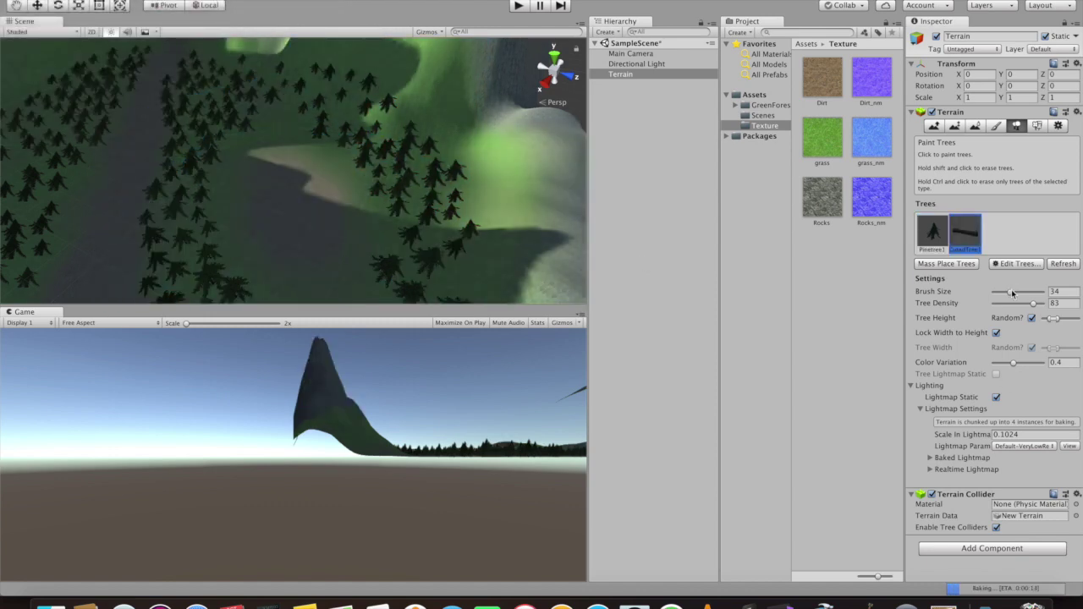
Try painting cut trees across the dirt clearing with brush size 8 and tree density 78, undoing the oversized ones.
{"action": "left_click_drag", "start_coordinate": [1034, 303], "coordinate": [1007, 303]}
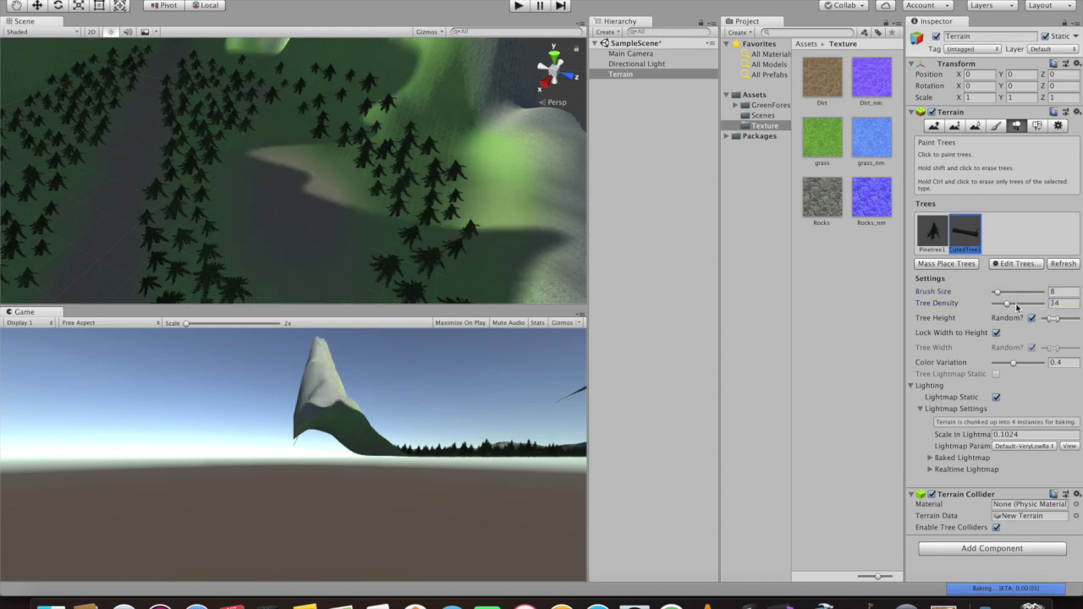
{"action": "left_click_drag", "start_coordinate": [1018, 307], "coordinate": [1018, 304]}
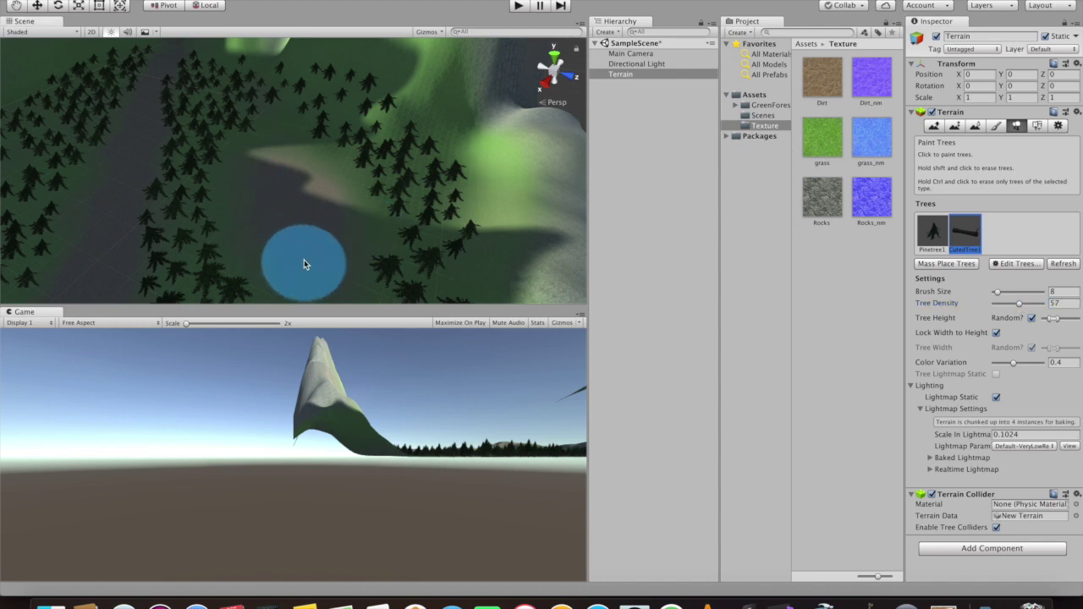
{"action": "left_click_drag", "start_coordinate": [285, 222], "coordinate": [273, 159]}
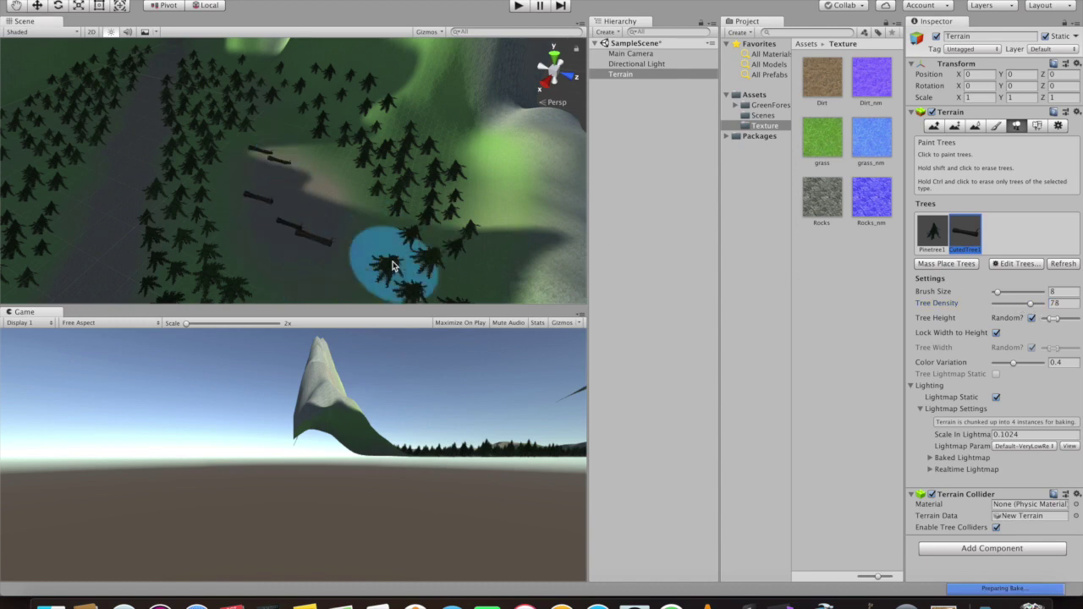
{"action": "key", "text": "super+z"}
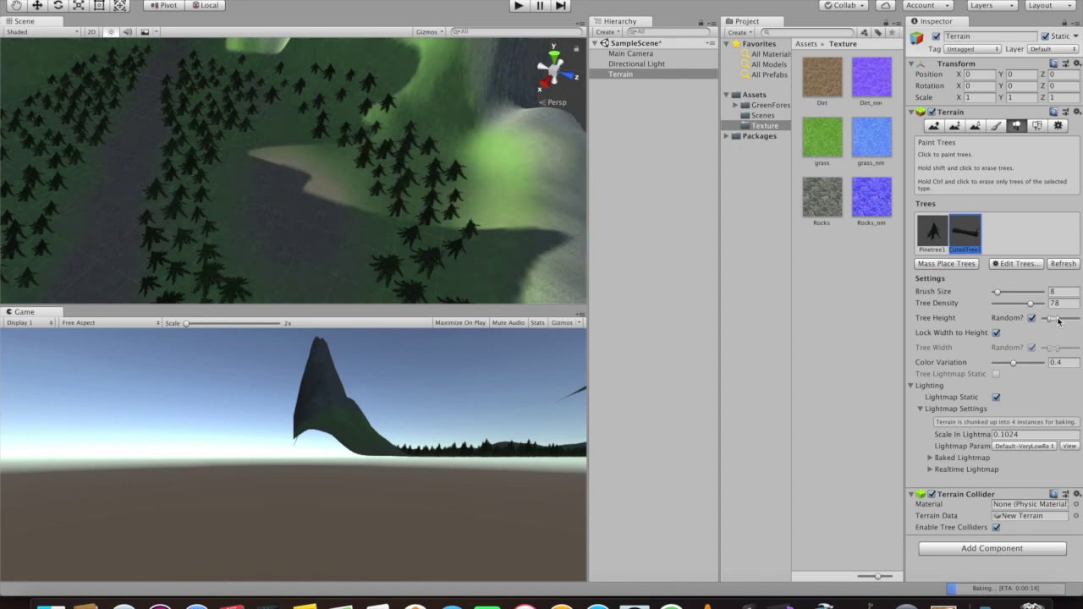
{"action": "left_click", "coordinate": [304, 193]}
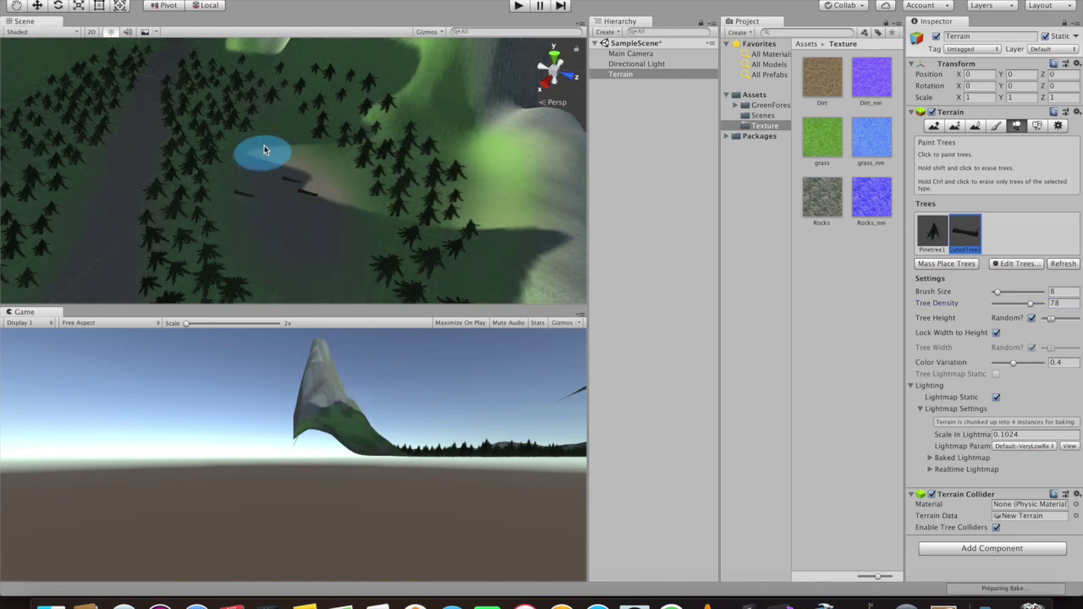
Place individual cut trees in the dirt clearing, among the surrounding pines and along the path, using tree densities 61 and 83.
{"action": "left_click_drag", "start_coordinate": [1029, 303], "coordinate": [1021, 305]}
{"action": "left_click", "coordinate": [297, 153]}
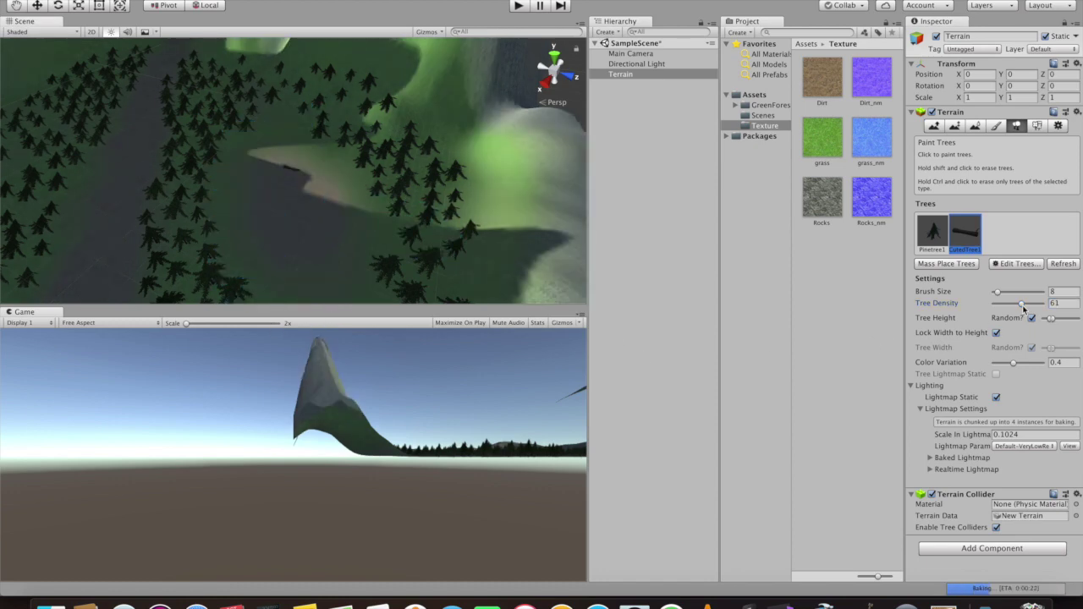
{"action": "left_click_drag", "start_coordinate": [1022, 305], "coordinate": [1033, 304]}
{"action": "left_click", "coordinate": [297, 250]}
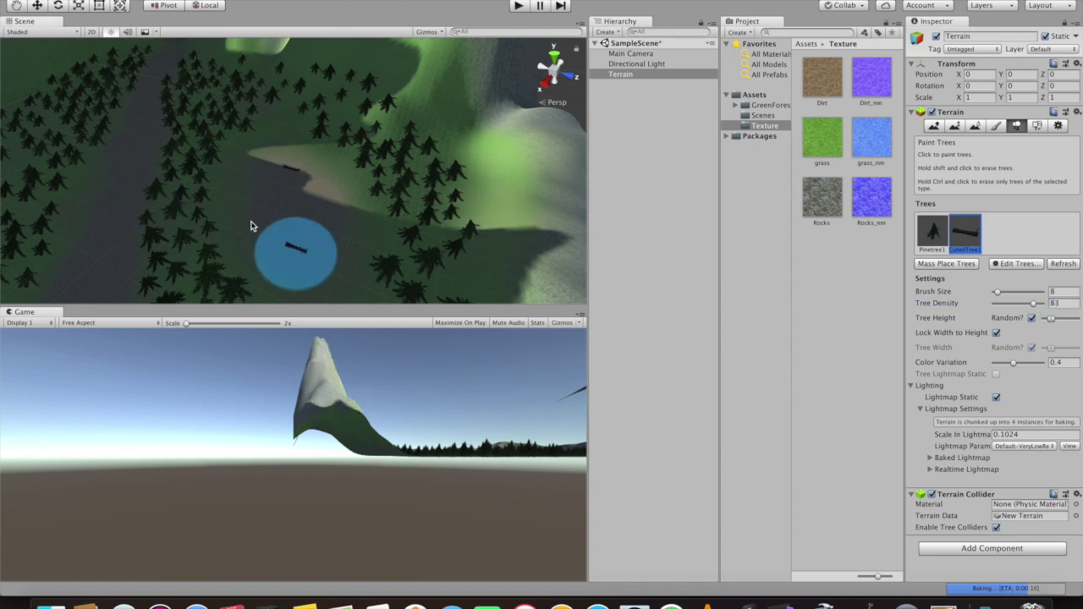
{"action": "left_click", "coordinate": [244, 193]}
{"action": "left_click", "coordinate": [354, 216]}
{"action": "left_click", "coordinate": [291, 118]}
{"action": "left_click", "coordinate": [108, 191]}
Scatter more cut trees through the pine forest across the path from the clearing at brush size 8 and density 83.
{"action": "key", "text": "q"}
{"action": "left_click_drag", "start_coordinate": [214, 213], "coordinate": [252, 188]}
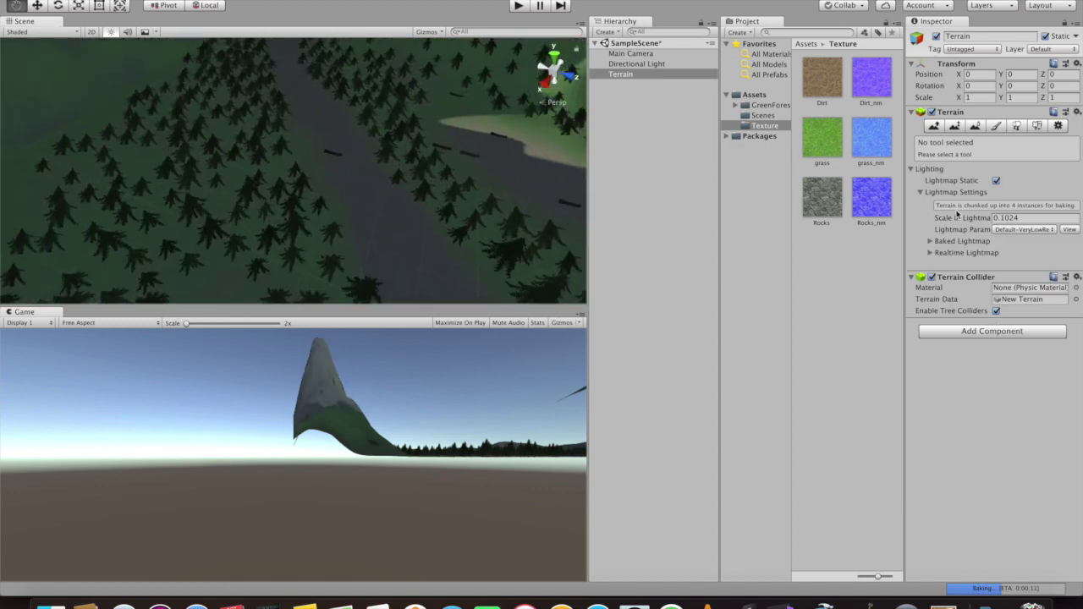
{"action": "left_click", "coordinate": [1017, 125]}
{"action": "left_click", "coordinate": [129, 157]}
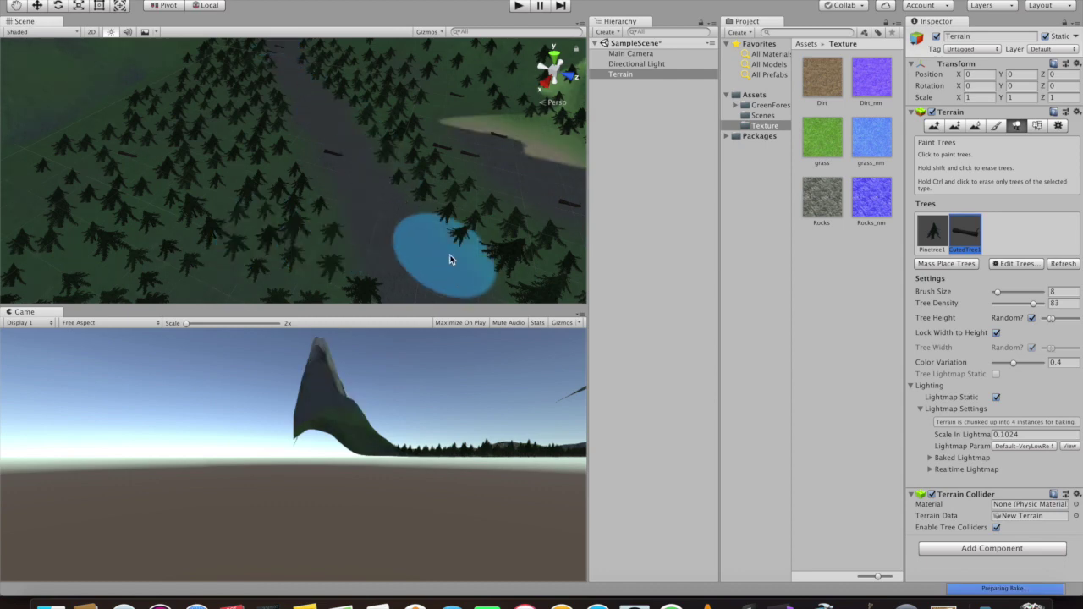
{"action": "scroll", "coordinate": [262, 259], "scroll_direction": "down", "scroll_amount": 5}
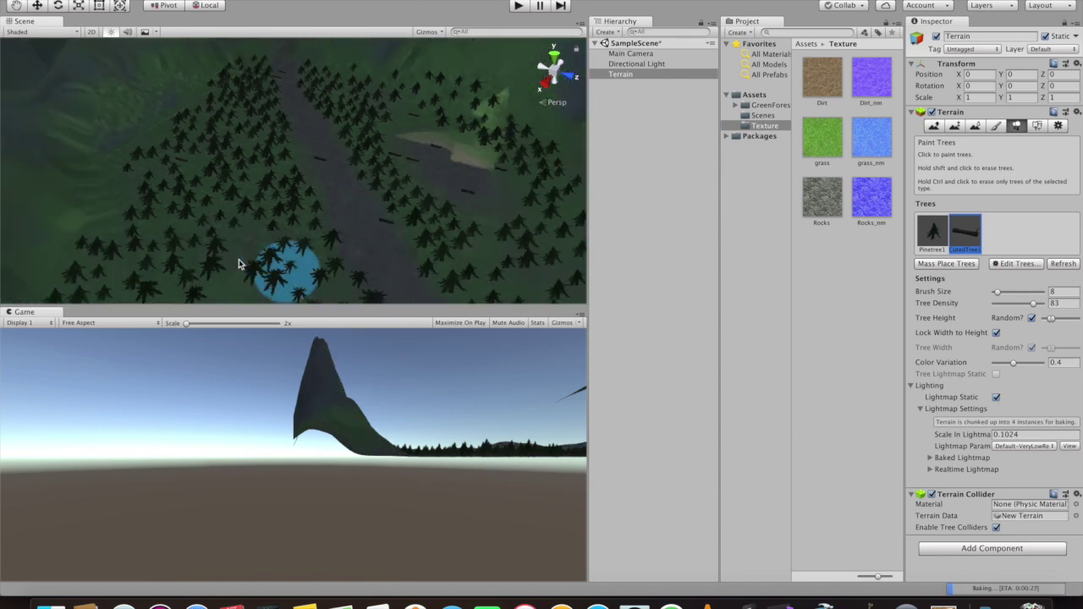
{"action": "scroll", "coordinate": [338, 254], "scroll_direction": "down", "scroll_amount": 3}
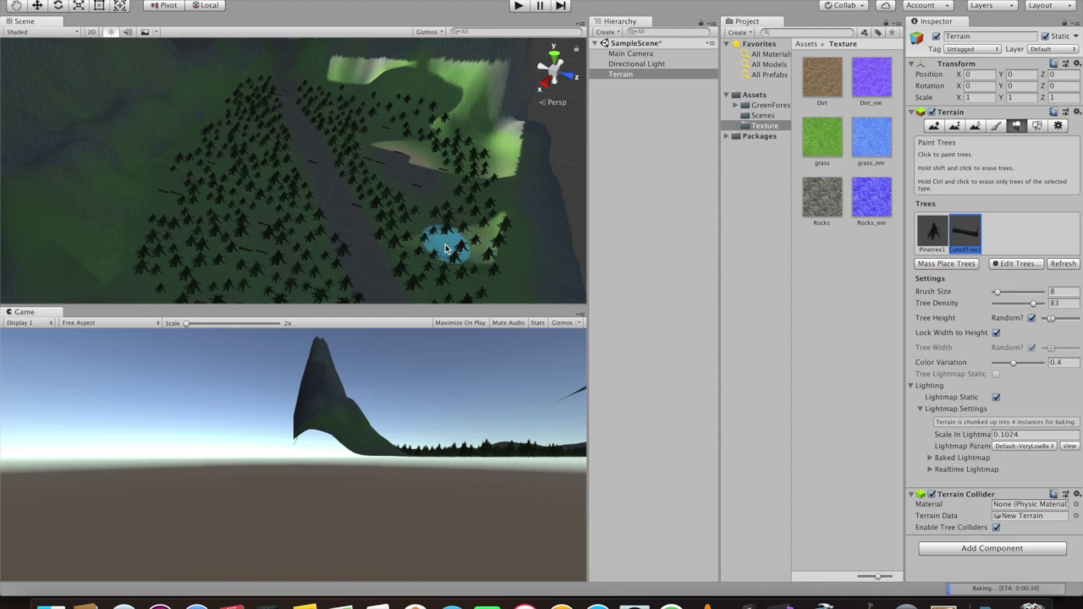
Add the Bush prefab as a third paintable tree on the terrain.
{"action": "left_click", "coordinate": [1017, 263]}
{"action": "left_click", "coordinate": [1015, 271]}
{"action": "left_click", "coordinate": [239, 10]}
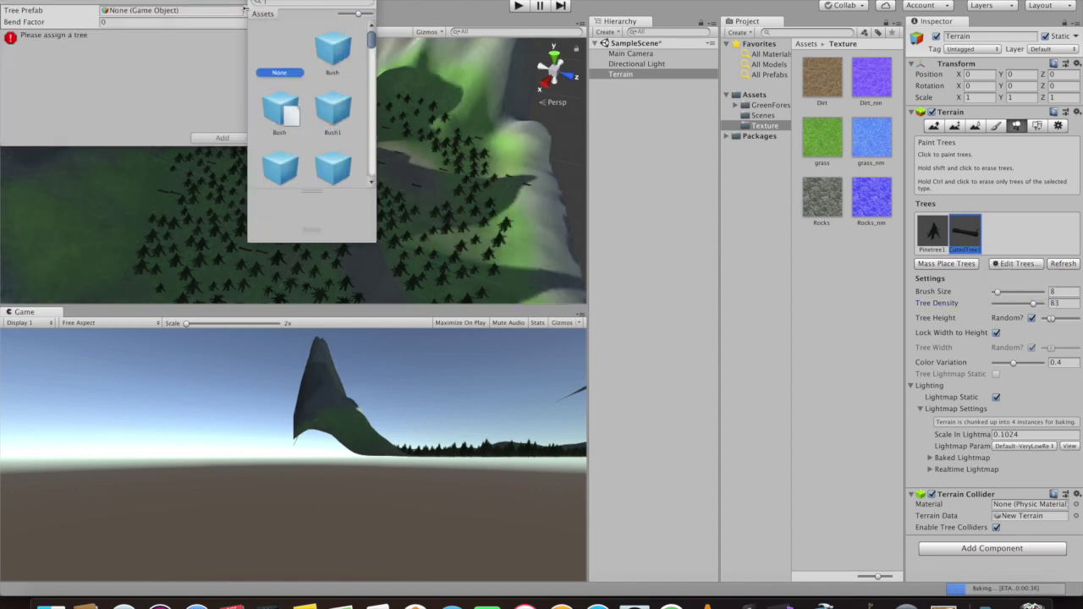
{"action": "left_click", "coordinate": [330, 70]}
{"action": "double_click", "coordinate": [318, 51]}
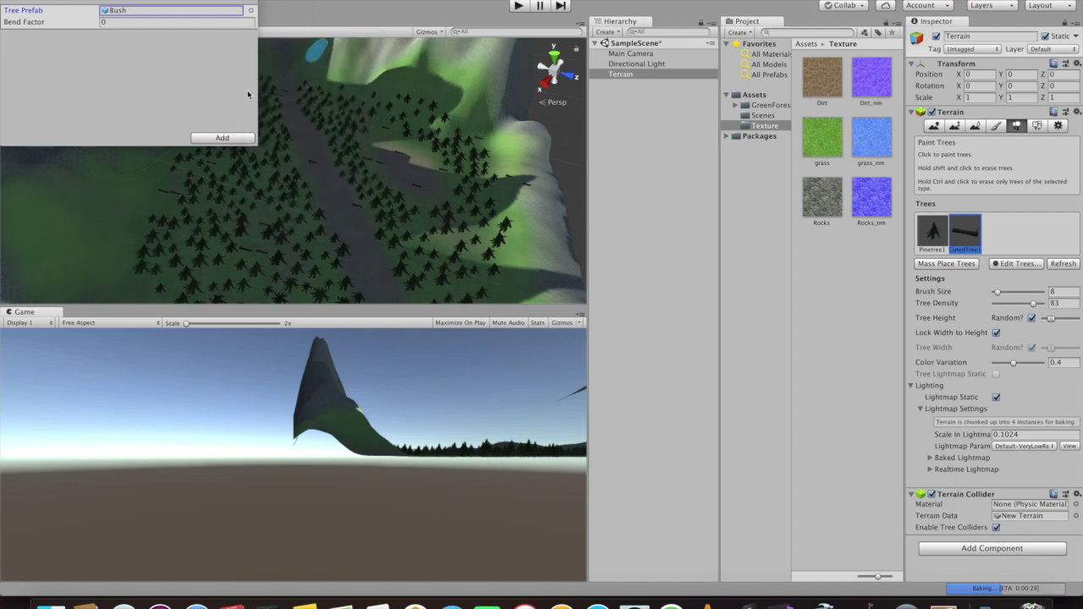
{"action": "left_click", "coordinate": [222, 138]}
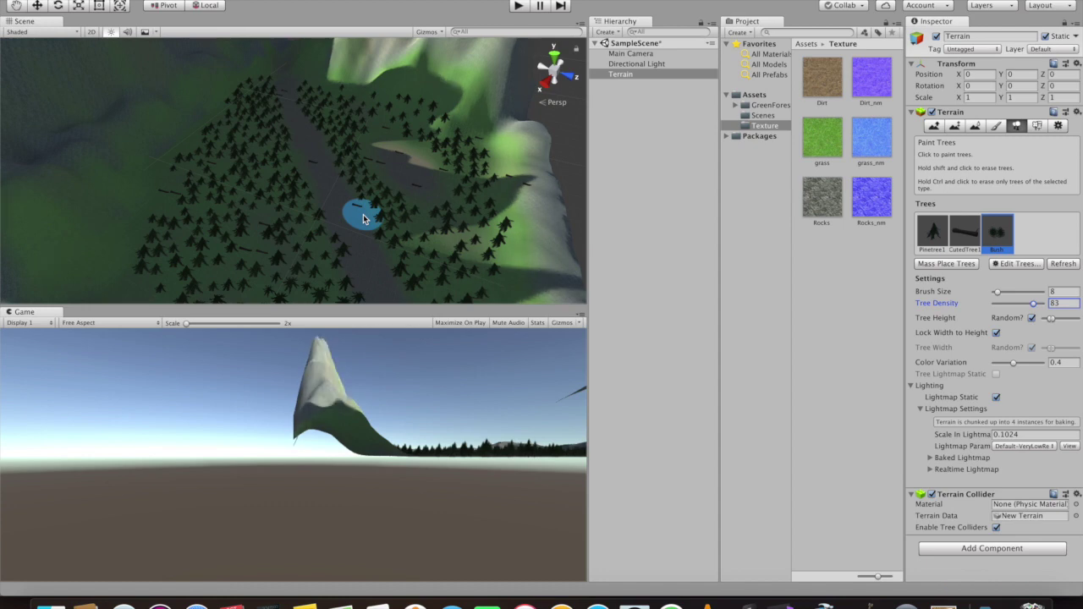
Test bush placement on the path and grassy slope, adjusting the random tree height range and setting tree density to 63.
{"action": "left_click", "coordinate": [364, 218]}
{"action": "scroll", "coordinate": [363, 218], "scroll_direction": "down", "scroll_amount": 5}
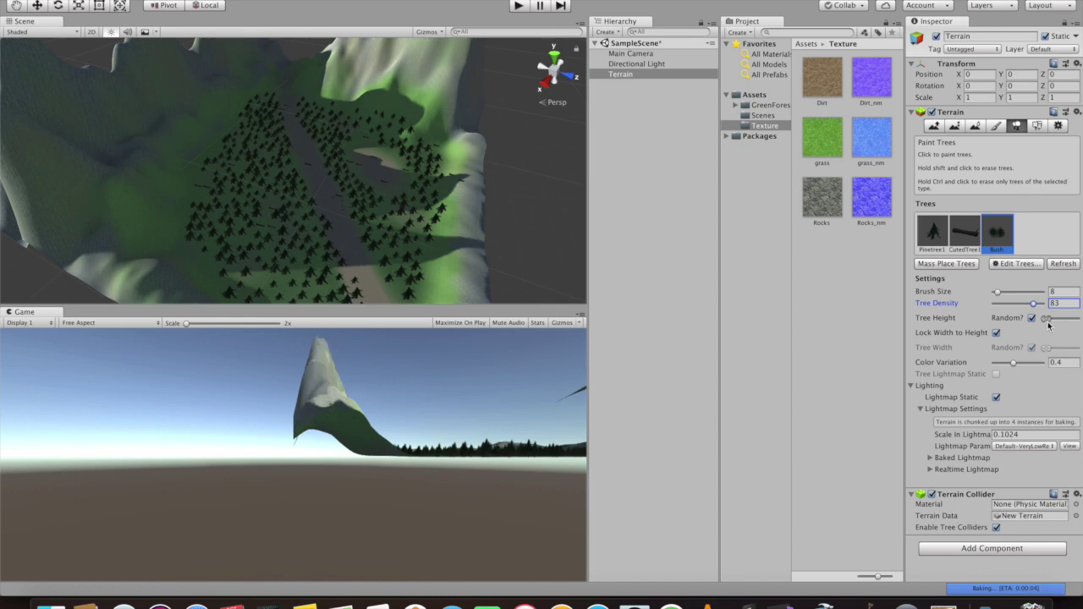
{"action": "left_click", "coordinate": [89, 137]}
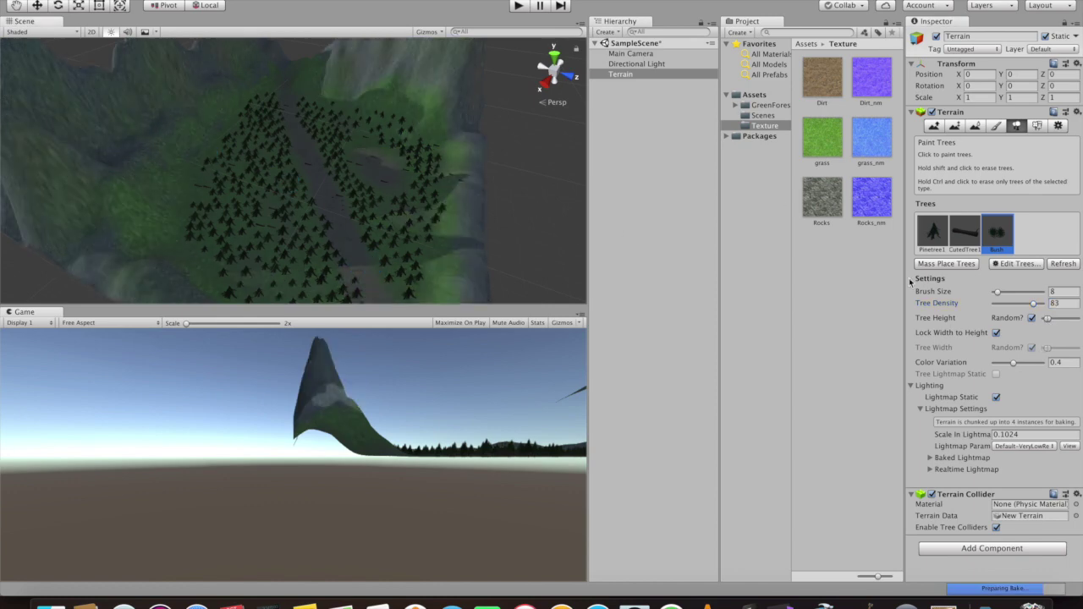
{"action": "left_click_drag", "start_coordinate": [1048, 320], "coordinate": [1053, 321]}
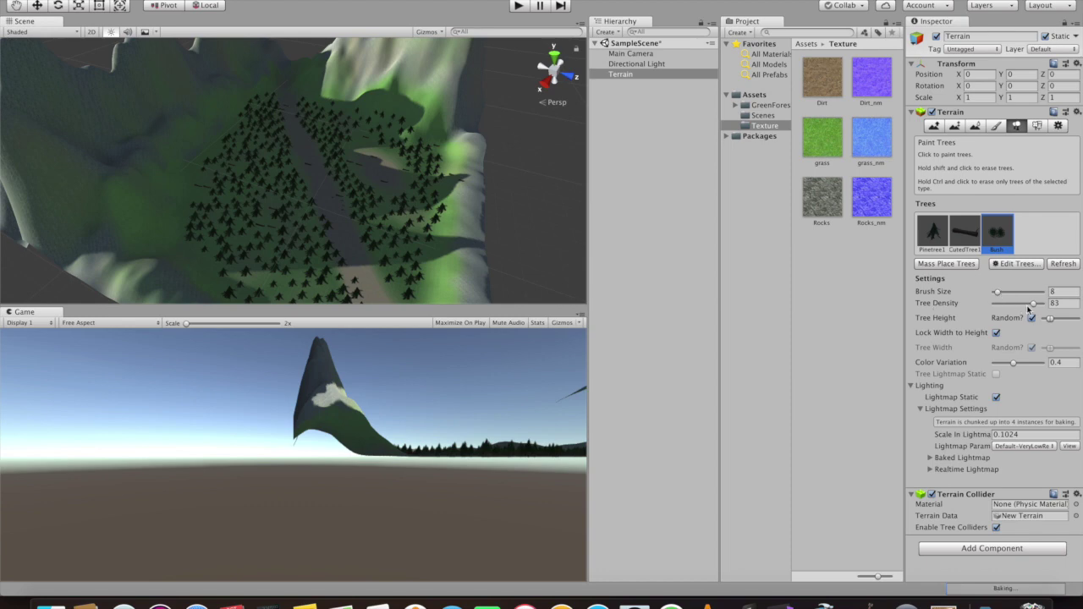
{"action": "left_click_drag", "start_coordinate": [1032, 303], "coordinate": [1022, 302]}
{"action": "scroll", "coordinate": [296, 178], "scroll_direction": "down", "scroll_amount": 4}
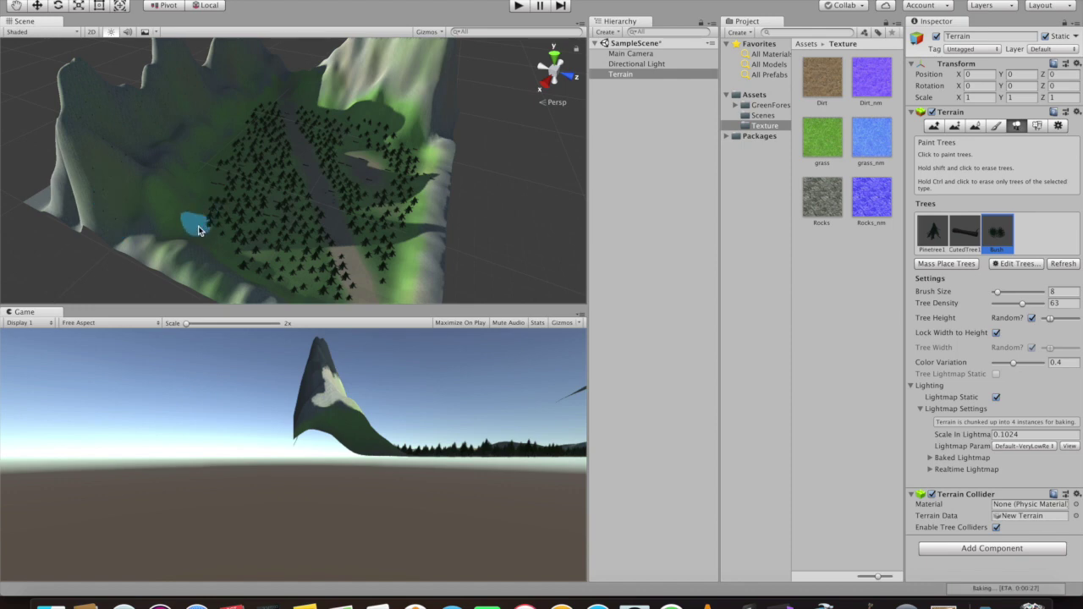
Set the tree density to 42 and paint bushes across the mountain slopes and ridges around the forest.
{"action": "left_click", "coordinate": [1011, 303]}
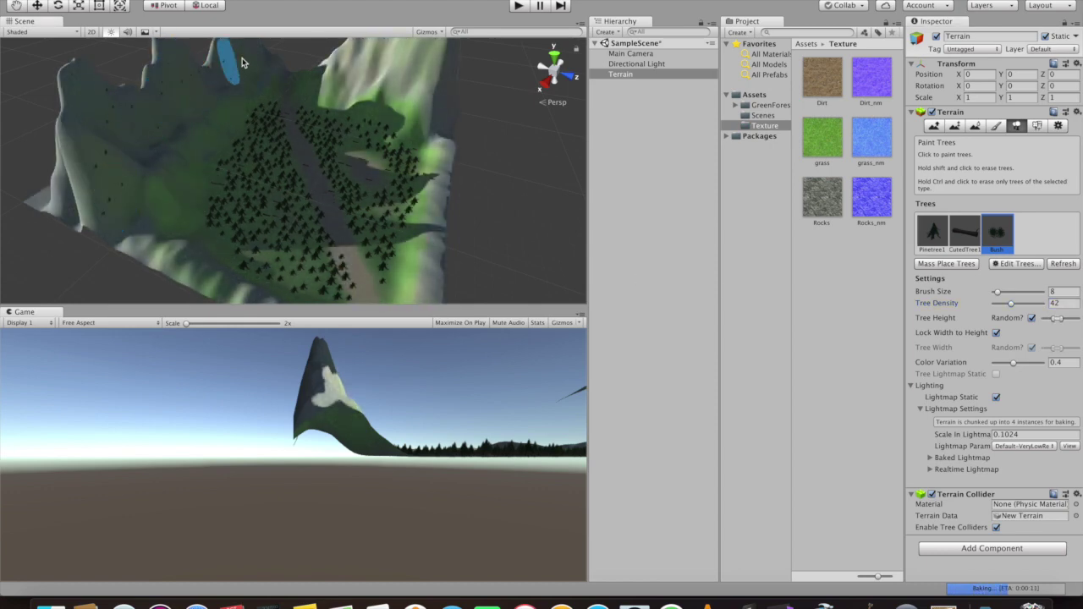
{"action": "scroll", "coordinate": [404, 178], "scroll_direction": "down", "scroll_amount": 3}
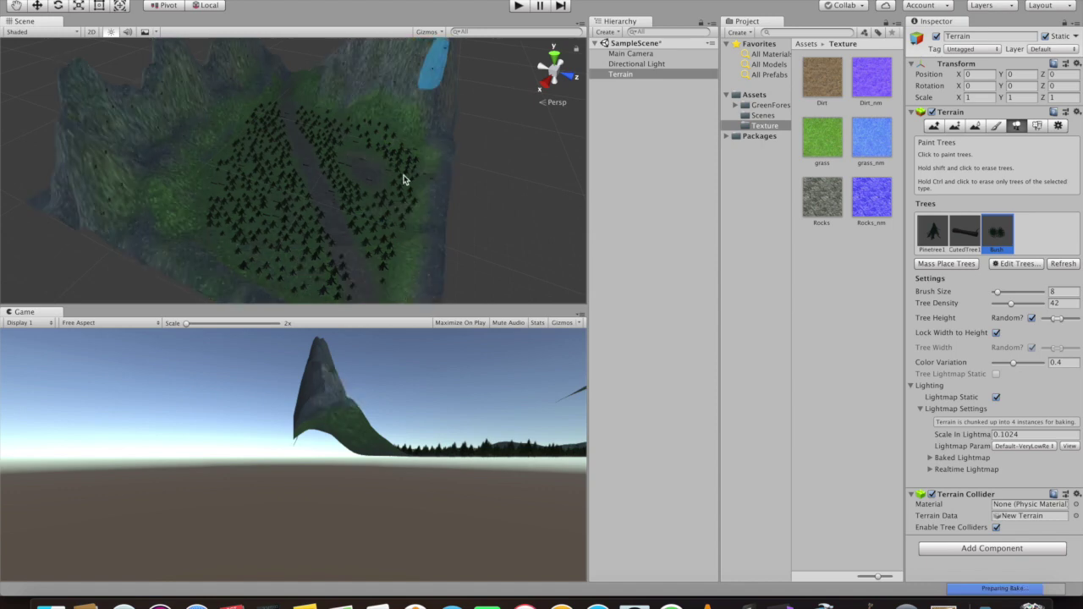
{"action": "scroll", "coordinate": [400, 108], "scroll_direction": "down", "scroll_amount": 5}
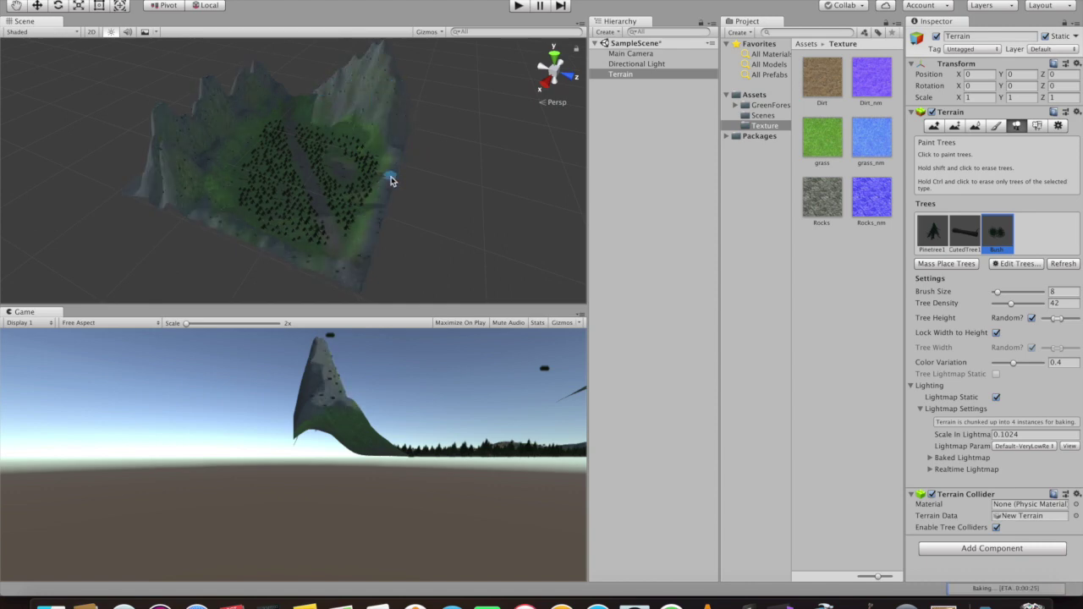
Place bushes on the terrain's remaining outer slopes and review the populated landscape from several sides.
{"action": "left_click_drag", "start_coordinate": [394, 196], "coordinate": [195, 203], "text": "alt"}
{"action": "left_click_drag", "start_coordinate": [267, 230], "coordinate": [549, 160], "text": "alt"}
{"action": "mouse_move", "coordinate": [274, 192]}
{"action": "left_mouse_down", "text": "alt"}
{"action": "mouse_move", "coordinate": [631, 194]}
{"action": "mouse_move", "coordinate": [437, 186]}
{"action": "mouse_move", "coordinate": [319, 271]}
{"action": "mouse_move", "coordinate": [362, 244]}
{"action": "mouse_move", "coordinate": [358, 136]}
{"action": "mouse_move", "coordinate": [367, 136]}
{"action": "mouse_move", "coordinate": [369, 183]}
{"action": "left_mouse_up", "text": "alt"}
{"action": "left_click", "coordinate": [437, 186]}
{"action": "scroll", "coordinate": [319, 272], "scroll_direction": "up", "scroll_amount": 5}
{"action": "key", "text": "q"}
{"action": "scroll", "coordinate": [365, 168], "scroll_direction": "up", "scroll_amount": 4}
{"action": "left_click_drag", "start_coordinate": [436, 183], "coordinate": [173, 180], "text": "alt"}
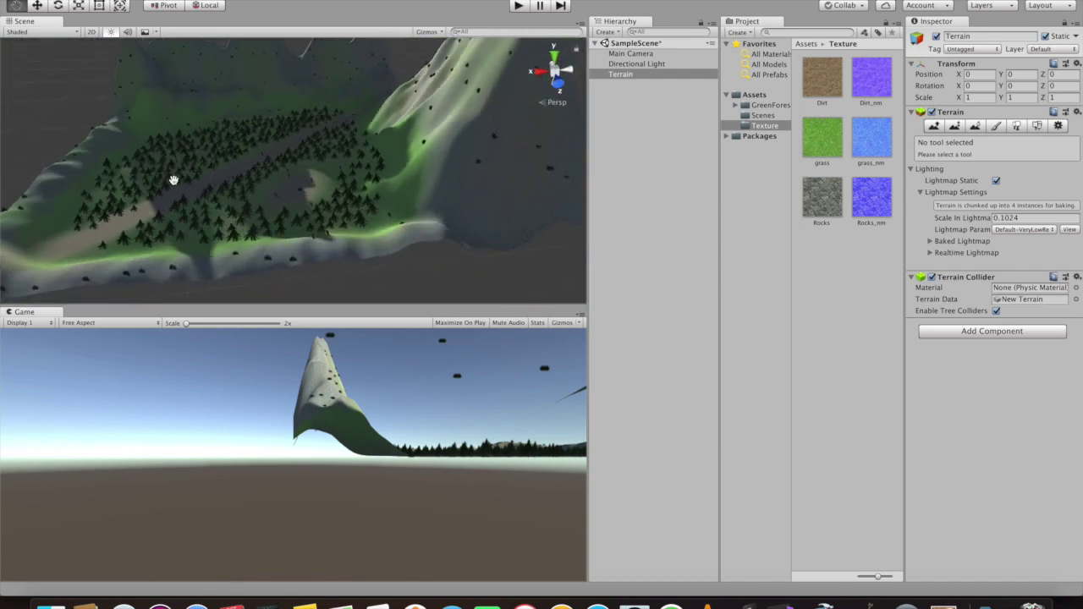
{"action": "scroll", "coordinate": [173, 180], "scroll_direction": "down", "scroll_amount": 2}
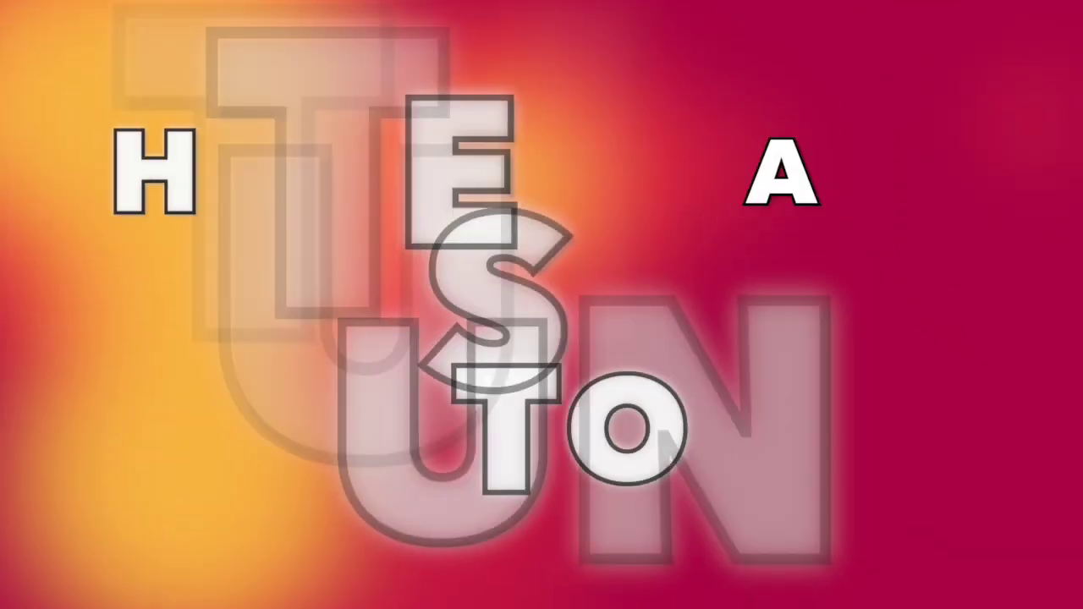